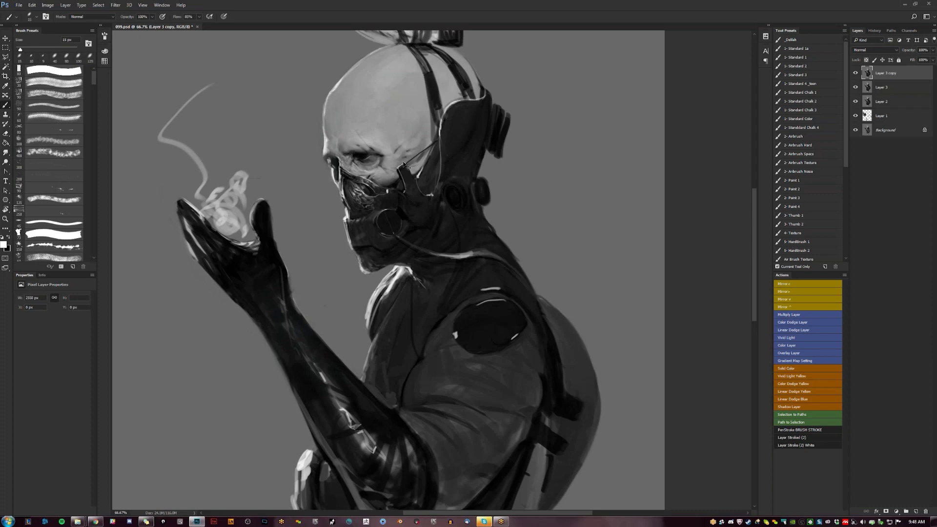
# Flip the canvas horizontally and trim the thumb's outer edge with a larger brush in sampled background grey.
pyautogui.press('F2')
pyautogui.moveTo(417, 183); pyautogui.dragTo(430, 159)
pyautogui.moveTo(367, 187); pyautogui.dragTo(402, 164)
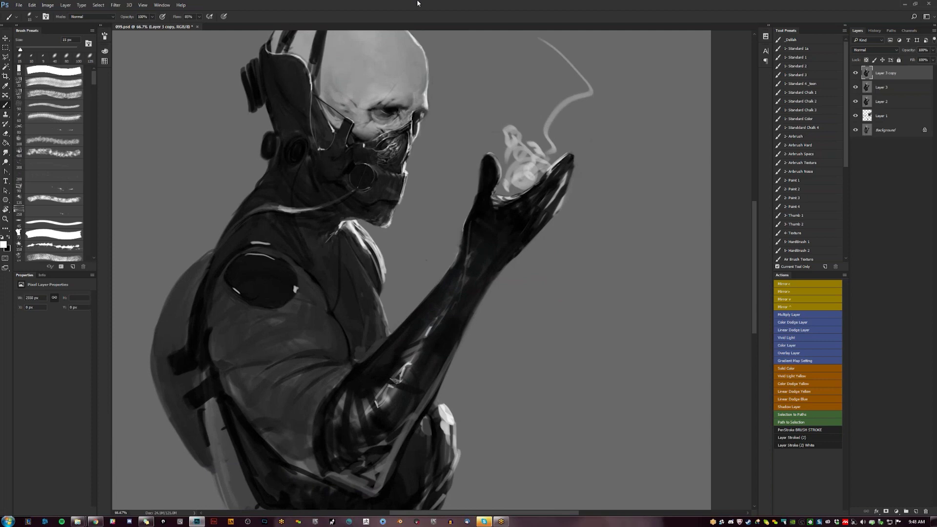
pyautogui.keyDown('alt'); pyautogui.click(551, 194); pyautogui.keyUp('alt')
pyautogui.press(']')
pyautogui.press(']')
pyautogui.press(']')
pyautogui.press(']')
pyautogui.press(']')
pyautogui.moveTo(487, 167); pyautogui.dragTo(488, 201)
pyautogui.press('[')
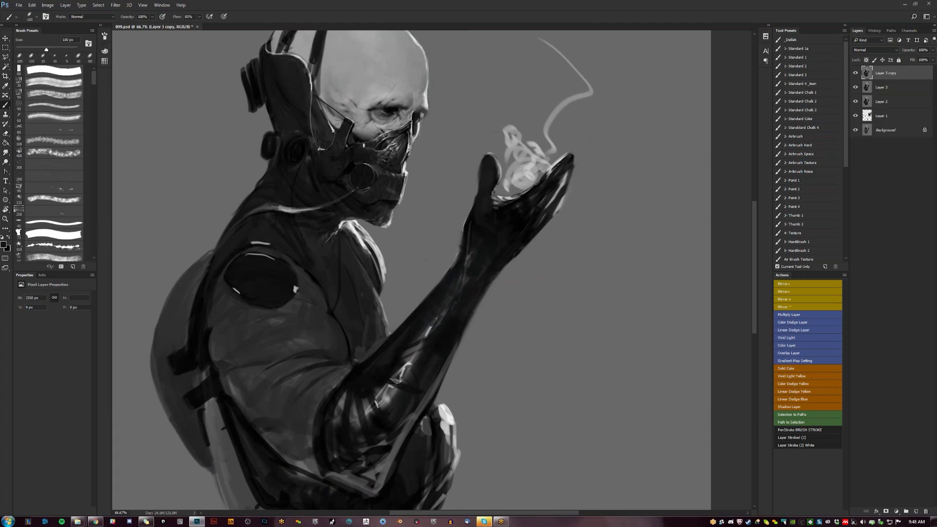
# Darken the thumb and its base with black, and cover the light rim on its inner edge with sampled background grey.
pyautogui.press('d')
pyautogui.moveTo(500, 229); pyautogui.dragTo(483, 227)
pyautogui.keyDown('alt'); pyautogui.click(473, 162); pyautogui.keyUp('alt')
pyautogui.press('[')
pyautogui.moveTo(501, 164); pyautogui.dragTo(497, 188)
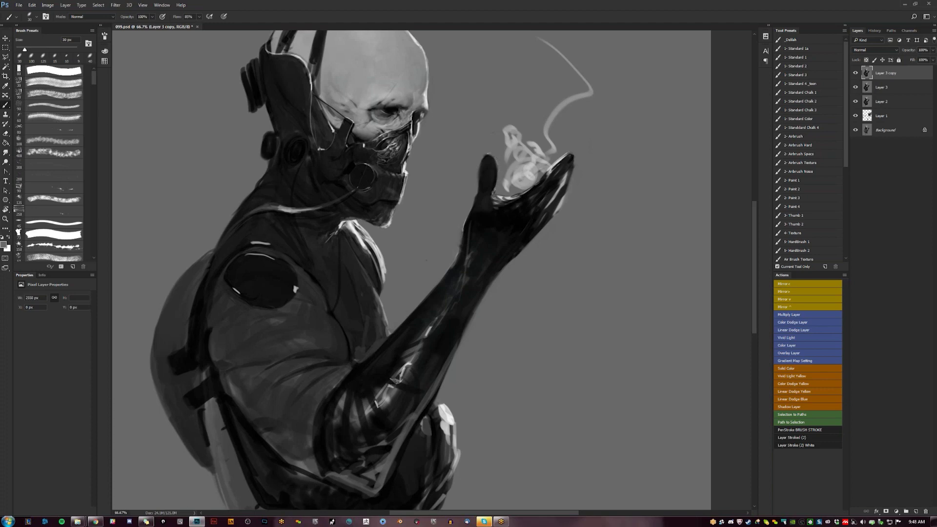
pyautogui.keyDown('alt'); pyautogui.click(490, 211); pyautogui.keyUp('alt')
pyautogui.keyDown('alt'); pyautogui.click(473, 200); pyautogui.keyUp('alt')
# Lasso the thumb freehand down to its base and copy it to a new layer.
pyautogui.press('l')
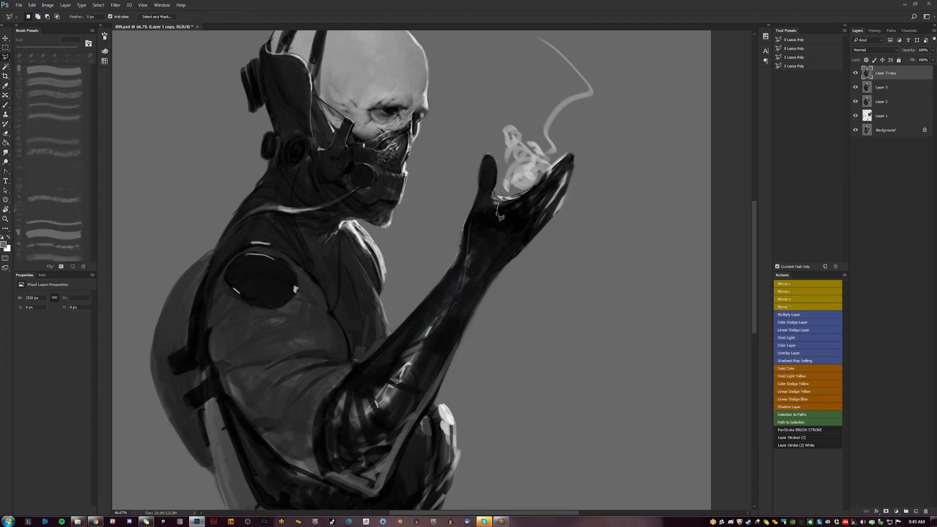
pyautogui.hotkey('shift', 'l')
pyautogui.moveTo(496, 219)
pyautogui.mouseDown()
pyautogui.moveTo(502, 198)
pyautogui.moveTo(464, 156)
pyautogui.moveTo(471, 231)
pyautogui.moveTo(502, 214)
pyautogui.mouseUp()
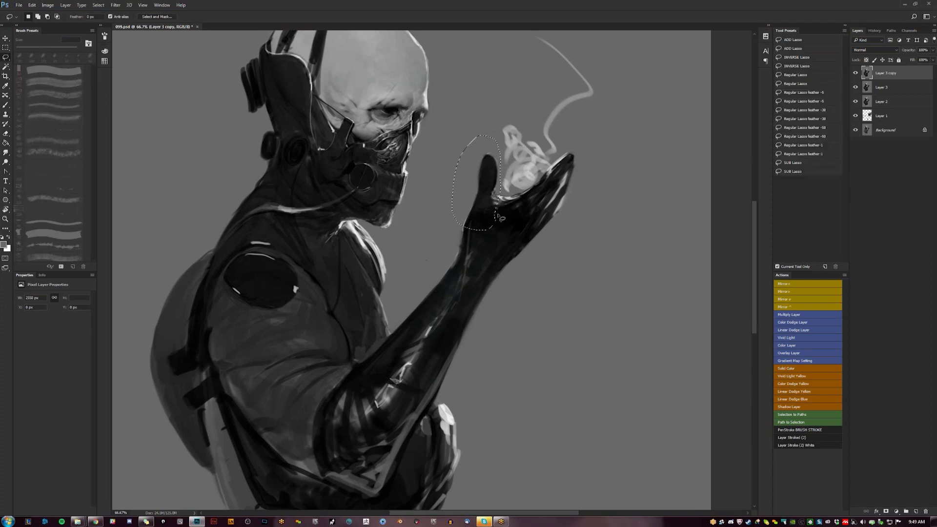
pyautogui.hotkey('ctrl', 'j')
# Transform the copied thumb so it sits farther from the fingers and closer to the face.
pyautogui.hotkey('ctrl', 't')
pyautogui.moveTo(502, 136); pyautogui.dragTo(489, 153)
pyautogui.moveTo(539, 121); pyautogui.dragTo(532, 114)
pyautogui.moveTo(488, 161); pyautogui.dragTo(486, 173)
pyautogui.moveTo(519, 173); pyautogui.dragTo(518, 168)
pyautogui.moveTo(485, 214); pyautogui.dragTo(482, 212)
pyautogui.press('Return')
# Paint out the remains of the old thumb with background grey and blend the moved thumb's base into the wrist.
pyautogui.press('b')
pyautogui.moveTo(491, 158)
pyautogui.mouseDown()
pyautogui.moveTo(495, 186)
pyautogui.moveTo(496, 168)
pyautogui.mouseUp()
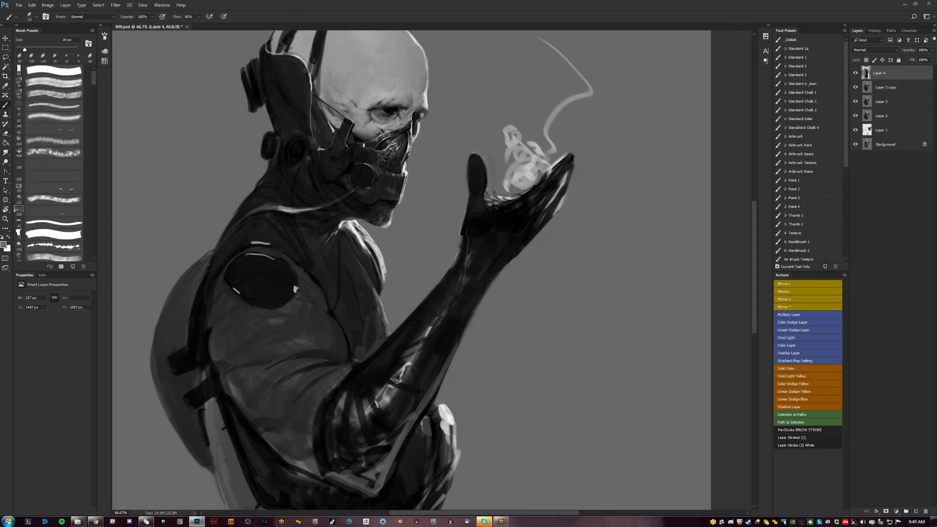
pyautogui.moveTo(496, 192); pyautogui.dragTo(510, 195)
pyautogui.keyDown('alt'); pyautogui.click(468, 228); pyautogui.keyUp('alt')
pyautogui.moveTo(466, 229)
pyautogui.mouseDown()
pyautogui.moveTo(463, 244)
pyautogui.moveTo(461, 226)
pyautogui.mouseUp()
pyautogui.keyDown('alt'); pyautogui.click(426, 260); pyautogui.keyUp('alt')
# Paint a white rim light along the palm's upper edge between the thumb and the smoke.
pyautogui.press('d')
pyautogui.press('x')
pyautogui.moveTo(487, 200); pyautogui.dragTo(510, 198)
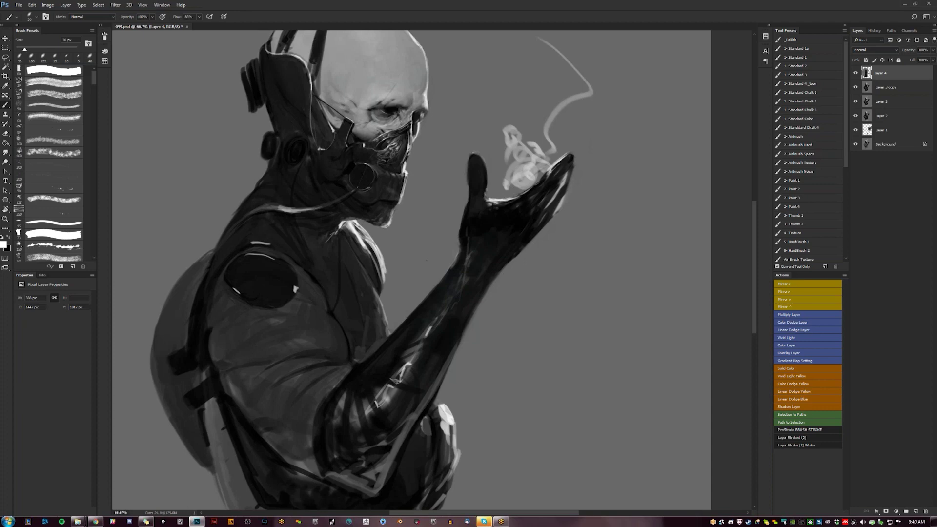
pyautogui.moveTo(509, 199)
pyautogui.mouseDown()
pyautogui.moveTo(522, 196)
pyautogui.moveTo(499, 197)
pyautogui.mouseUp()
pyautogui.keyDown('alt'); pyautogui.click(517, 195); pyautogui.keyUp('alt')
# Reshape the fingertips with black and clean around them with sampled background grey.
pyautogui.press('d')
pyautogui.keyDown('alt'); pyautogui.click(572, 155); pyautogui.keyUp('alt')
pyautogui.moveTo(569, 155)
pyautogui.mouseDown()
pyautogui.moveTo(551, 171)
pyautogui.moveTo(568, 161)
pyautogui.mouseUp()
pyautogui.keyDown('alt'); pyautogui.click(578, 150); pyautogui.keyUp('alt')
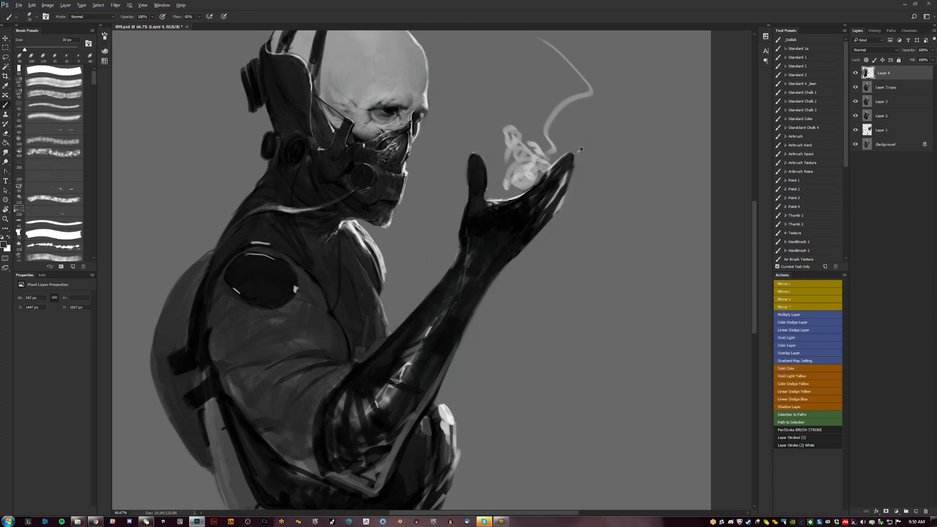
pyautogui.moveTo(560, 154)
pyautogui.mouseDown()
pyautogui.moveTo(585, 153)
pyautogui.moveTo(567, 155)
pyautogui.mouseUp()
# Check the reshaped hand against the whole figure with the canvas mirrored and flipped back.
pyautogui.press('x')
pyautogui.press('z')
pyautogui.hotkey('ctrl', '-')
pyautogui.hotkey('ctrl', '-')
pyautogui.press('F2')
pyautogui.press('b')
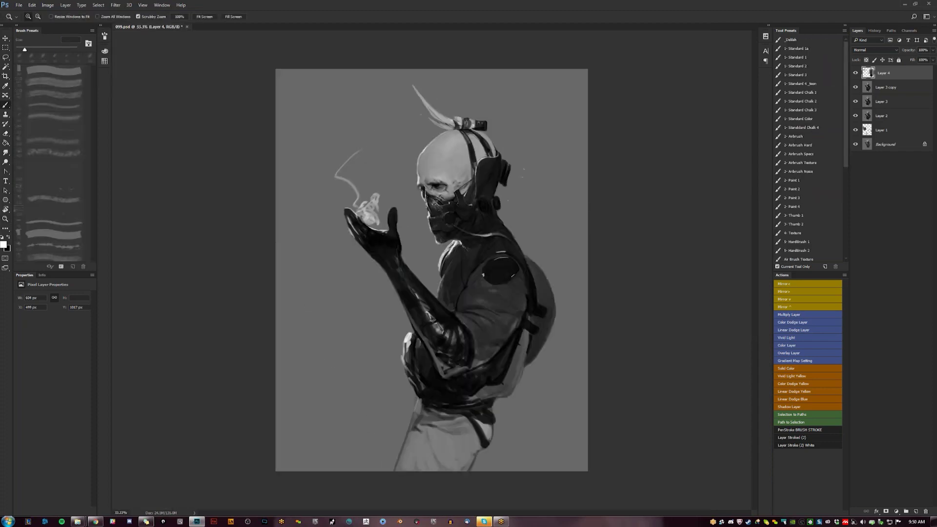
pyautogui.click(388, 252)
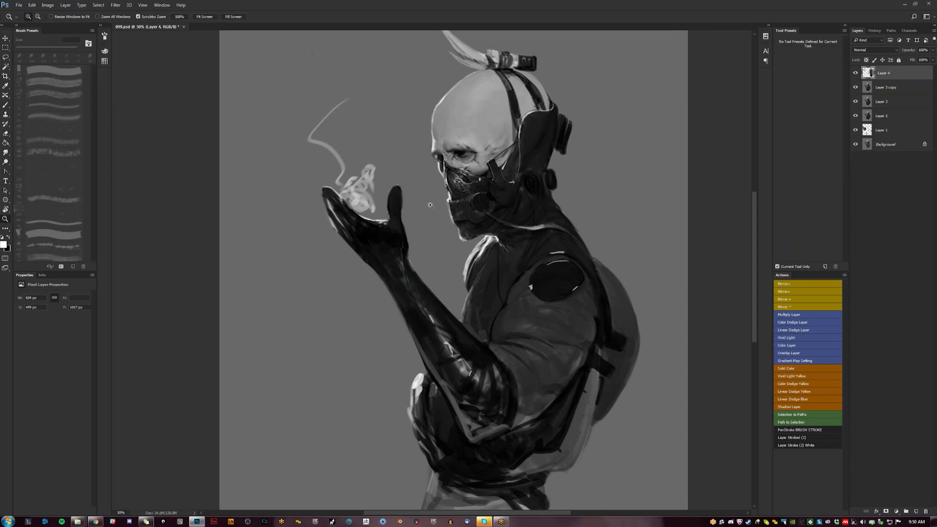
pyautogui.press('F2')
pyautogui.click(545, 228)
pyautogui.press('b')
# Cover the light rim along the outer fingers and touch up the edge of the hand and wrist.
pyautogui.keyDown('alt'); pyautogui.click(579, 182); pyautogui.keyUp('alt')
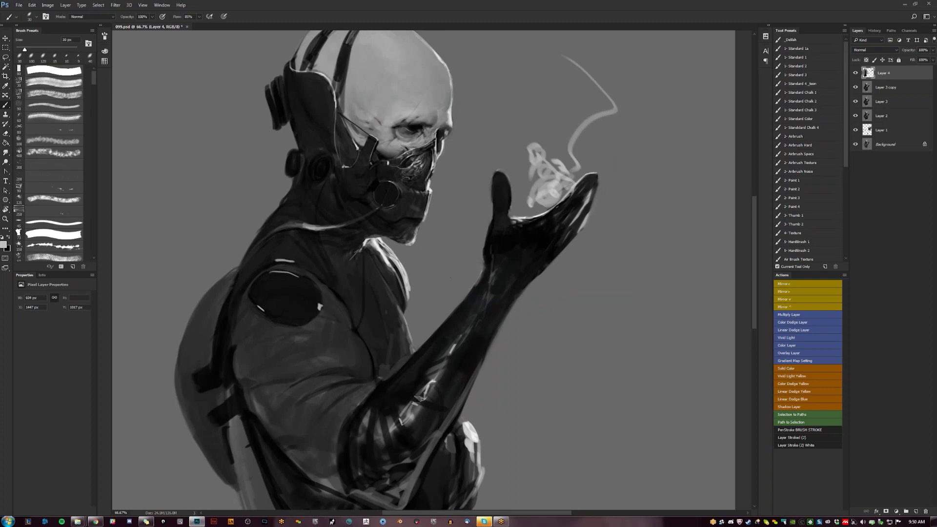
pyautogui.moveTo(594, 186)
pyautogui.mouseDown()
pyautogui.moveTo(587, 214)
pyautogui.moveTo(567, 232)
pyautogui.moveTo(580, 218)
pyautogui.mouseUp()
pyautogui.press('d')
pyautogui.press('x')
pyautogui.moveTo(598, 181); pyautogui.dragTo(588, 220)
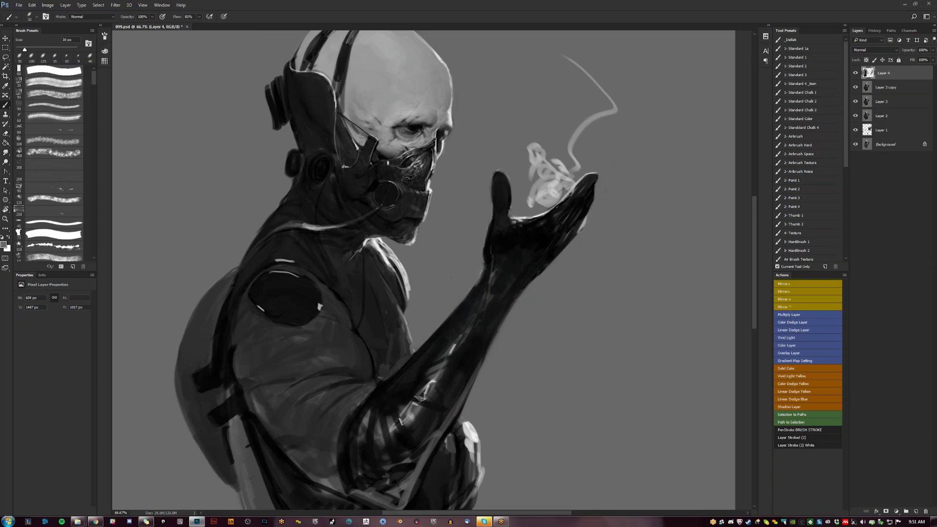
pyautogui.moveTo(515, 267); pyautogui.dragTo(493, 281)
pyautogui.press('d')
pyautogui.keyDown('alt'); pyautogui.click(515, 145); pyautogui.keyUp('alt')
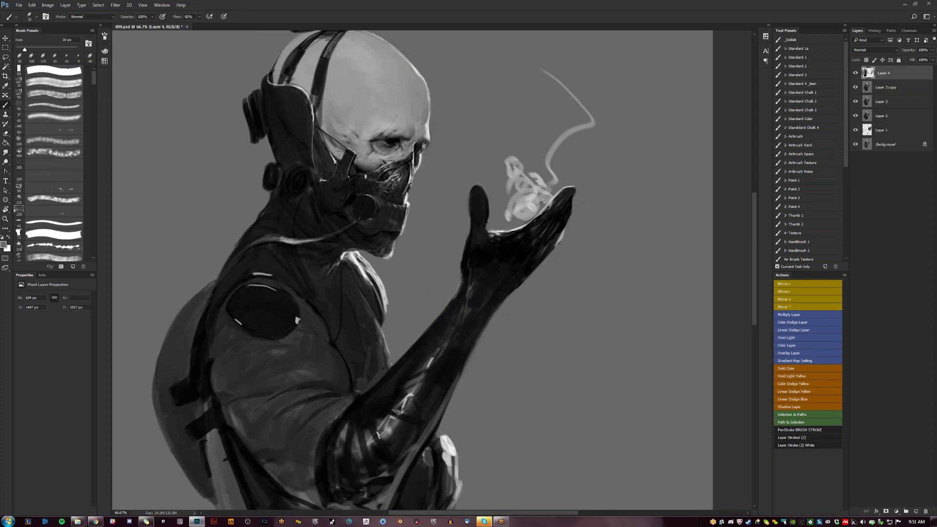
# Flip the canvas and refine the highlight where the palm meets the thumb with a smaller brush.
pyautogui.press('z')
pyautogui.keyDown('alt'); pyautogui.click(495, 308); pyautogui.keyUp('alt')
pyautogui.click(495, 309)
pyautogui.hotkey('ctrl', 'shift', 'h')
pyautogui.moveTo(312, 249); pyautogui.dragTo(473, 224)
pyautogui.press('b')
pyautogui.press('d')
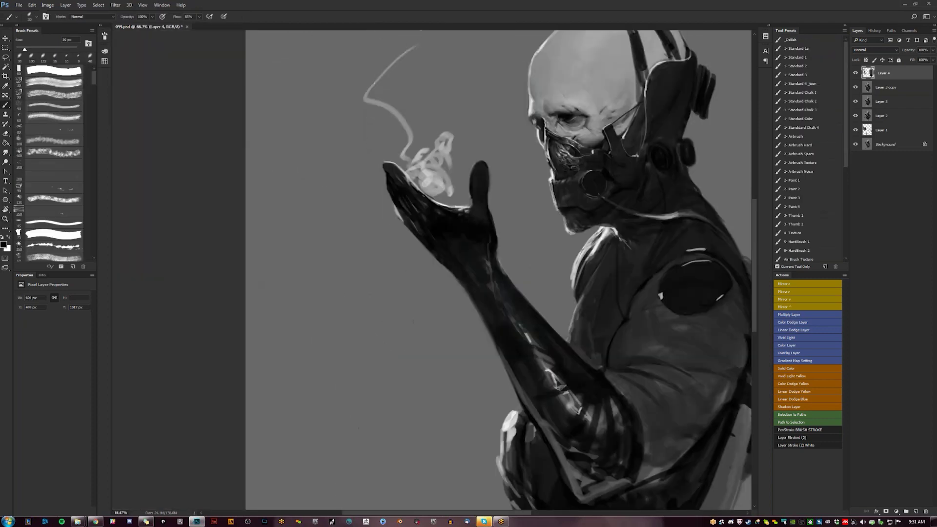
pyautogui.press('x')
pyautogui.press('[')
pyautogui.moveTo(442, 207); pyautogui.dragTo(466, 211)
pyautogui.keyDown('alt'); pyautogui.click(464, 215); pyautogui.keyUp('alt')
pyautogui.keyDown('alt'); pyautogui.click(464, 201); pyautogui.keyUp('alt')
pyautogui.keyDown('alt'); pyautogui.click(470, 202); pyautogui.keyUp('alt')
# Try to smudge the highlight at the base of the thumb, and undo the stroke.
pyautogui.press('z')
pyautogui.keyDown('alt'); pyautogui.click(459, 219); pyautogui.keyUp('alt')
pyautogui.keyDown('alt'); pyautogui.click(459, 220); pyautogui.keyUp('alt')
pyautogui.hotkey('ctrl', 'shift', 'h')
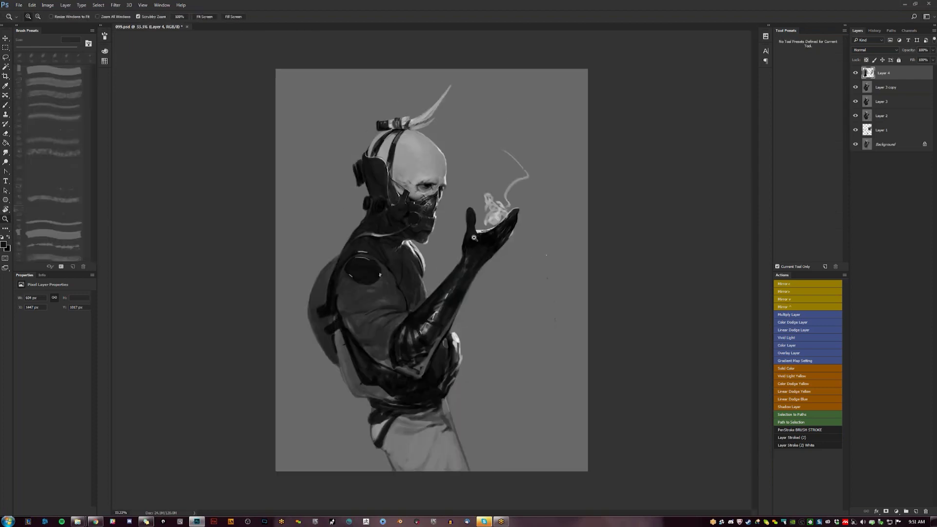
pyautogui.click(505, 241)
pyautogui.click(504, 240)
pyautogui.press('r')
pyautogui.press('[')
pyautogui.moveTo(466, 230); pyautogui.dragTo(471, 228)
pyautogui.hotkey('ctrl', 'z')
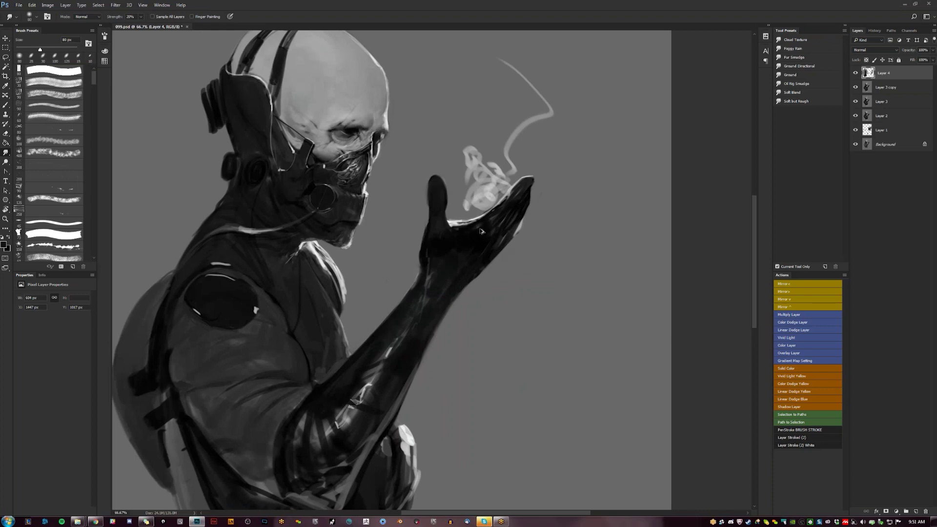
# Stamp all visible layers into a new merged layer on top of the stack.
pyautogui.hotkey('ctrl', 'shift', 'alt', 'n')
pyautogui.press('[')
pyautogui.press('[')
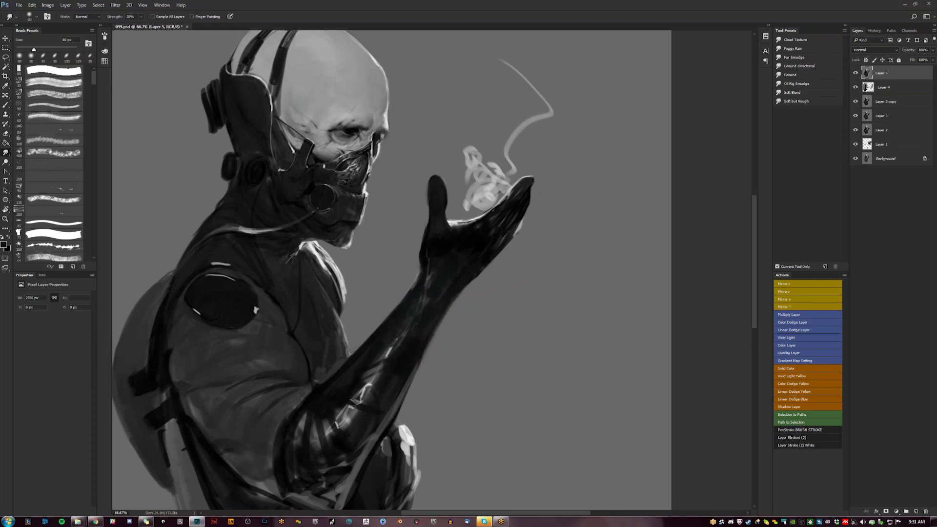
# Clean the outer edge of the hand and the inner contour of the wrist with colours sampled from the painting.
pyautogui.press('b')
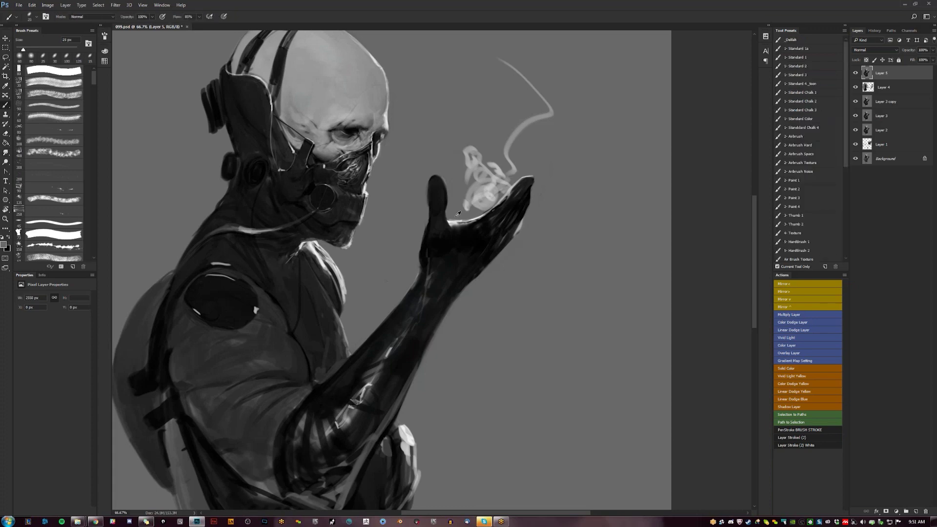
pyautogui.moveTo(458, 270); pyautogui.dragTo(496, 214)
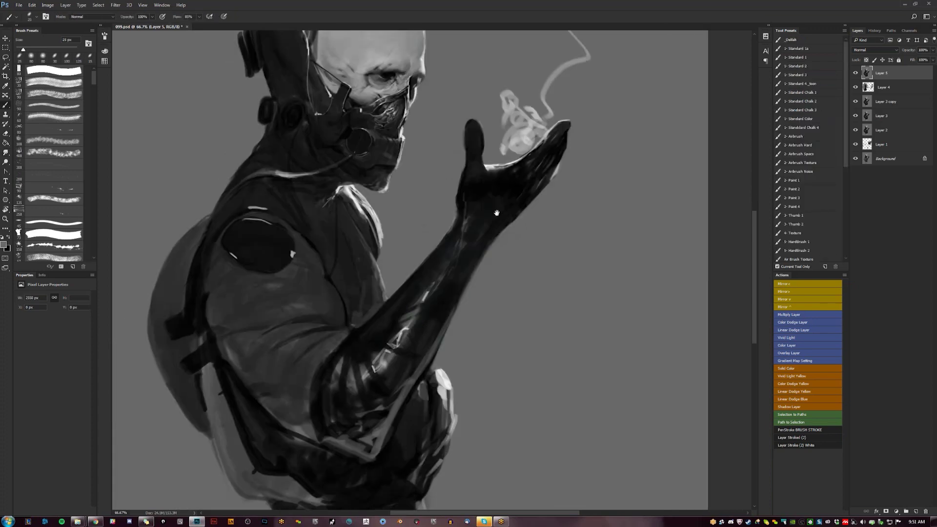
pyautogui.moveTo(557, 184); pyautogui.dragTo(535, 217)
pyautogui.keyDown('alt'); pyautogui.click(547, 185); pyautogui.keyUp('alt')
pyautogui.moveTo(548, 189); pyautogui.dragTo(529, 225)
pyautogui.keyDown('alt'); pyautogui.click(566, 167); pyautogui.keyUp('alt')
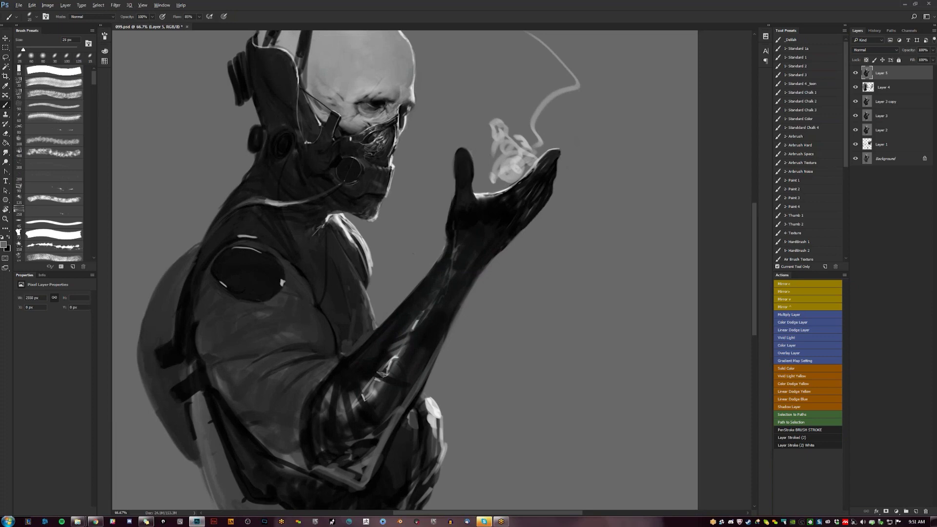
pyautogui.moveTo(447, 246); pyautogui.dragTo(434, 270)
pyautogui.keyDown('alt'); pyautogui.click(442, 266); pyautogui.keyUp('alt')
pyautogui.moveTo(446, 241)
pyautogui.mouseDown()
pyautogui.moveTo(437, 262)
pyautogui.moveTo(381, 265)
pyautogui.mouseUp()
# Flip the canvas, lasso the hand with the smoke and forearm, and copy the selection to a new layer.
pyautogui.press('z')
pyautogui.hotkey('ctrl', 'shift', 'h')
pyautogui.press('b')
pyautogui.press('z')
pyautogui.click(423, 275)
pyautogui.press('l')
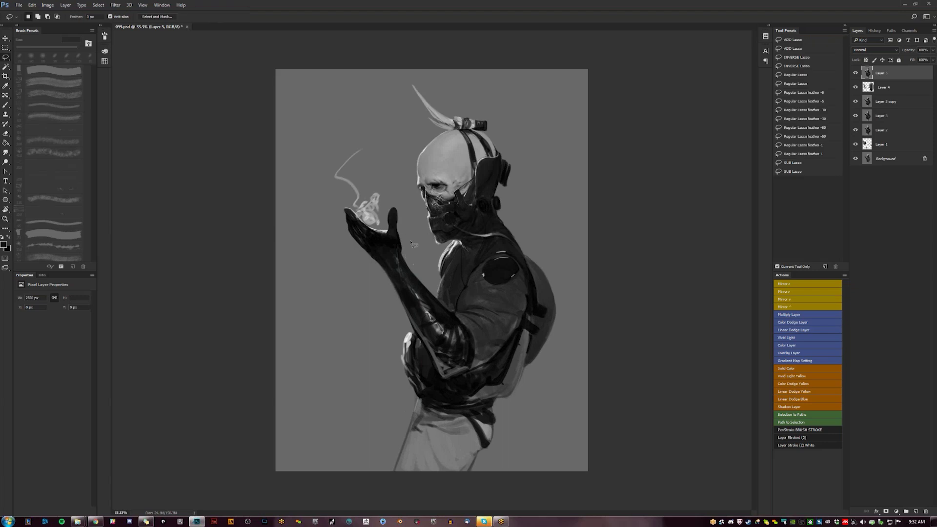
pyautogui.moveTo(417, 264)
pyautogui.mouseDown()
pyautogui.moveTo(406, 228)
pyautogui.moveTo(318, 155)
pyautogui.moveTo(342, 286)
pyautogui.moveTo(404, 266)
pyautogui.moveTo(412, 279)
pyautogui.mouseUp()
pyautogui.hotkey('ctrl', 'j')
# Move the copied hand and forearm down and toward the face, and scale them slightly with Free Transform.
pyautogui.press('v')
pyautogui.hotkey('ctrl', 't')
pyautogui.moveTo(426, 146); pyautogui.dragTo(428, 142)
pyautogui.moveTo(412, 197); pyautogui.dragTo(413, 197)
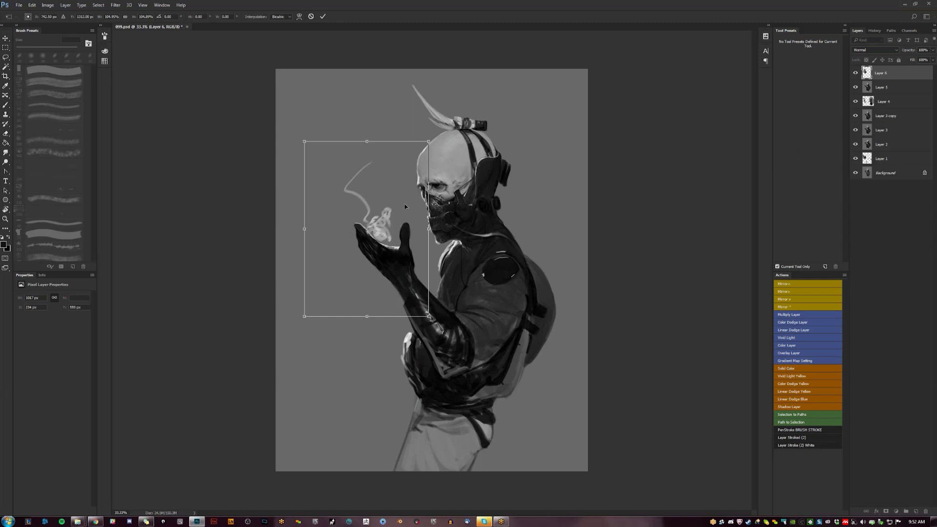
pyautogui.moveTo(429, 142); pyautogui.dragTo(427, 145)
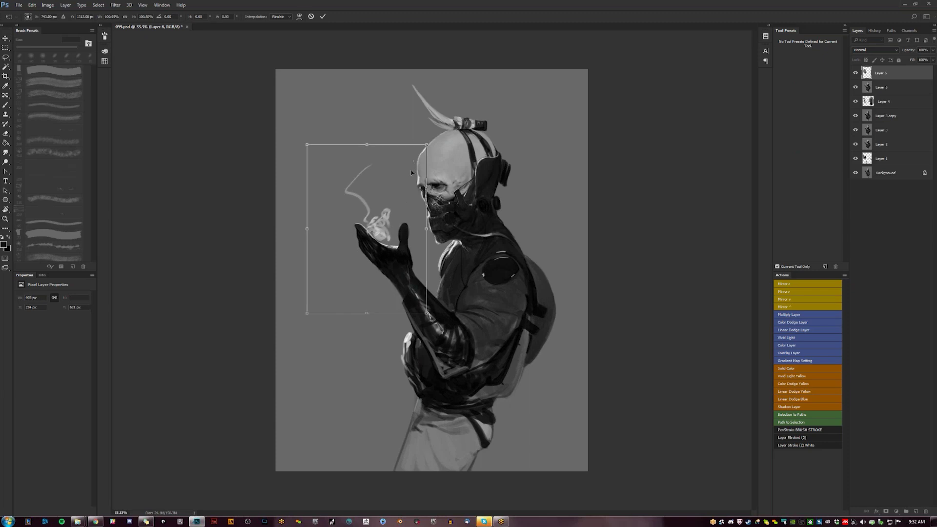
pyautogui.press('Return')
pyautogui.moveTo(407, 275); pyautogui.dragTo(406, 275)
# Flip the canvas and paint over the inner forearm edge near the chest with a sampled colour.
pyautogui.hotkey('ctrl', 'shift', 'h')
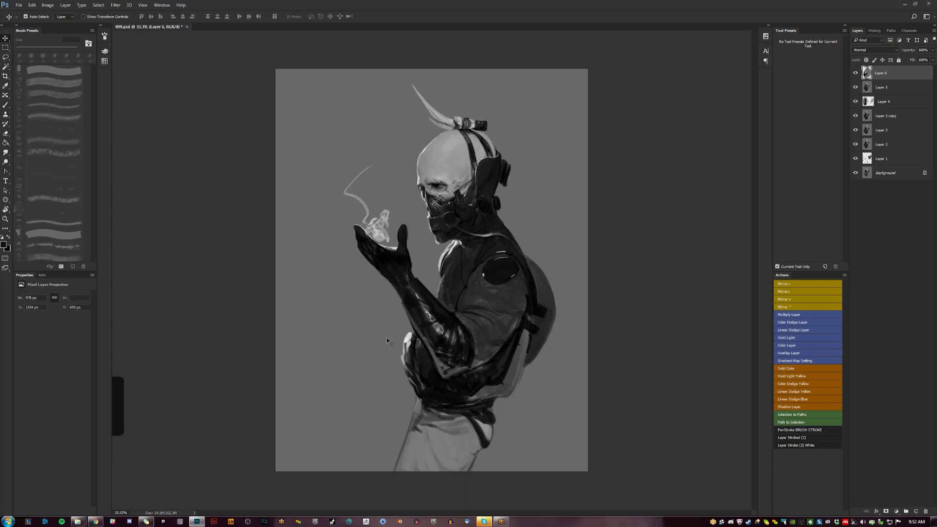
pyautogui.press('b')
pyautogui.press('z')
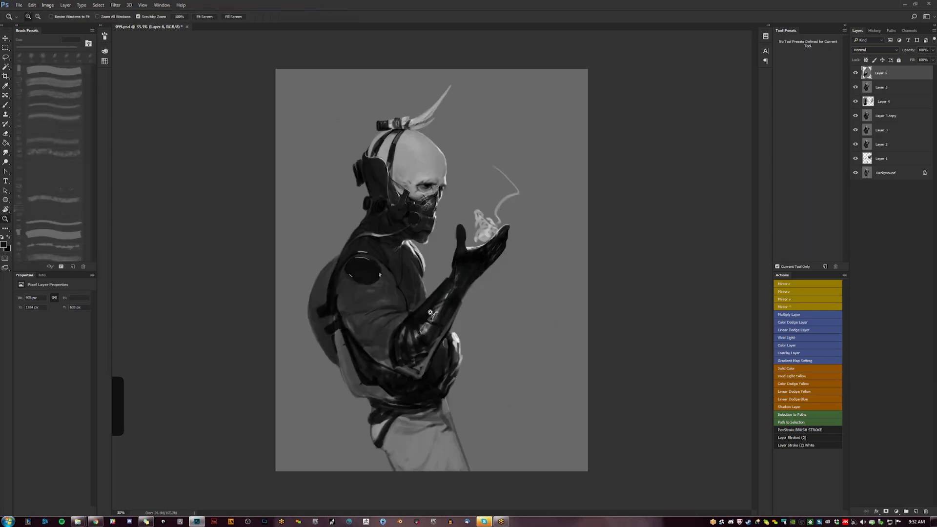
pyautogui.click(431, 308)
pyautogui.moveTo(431, 308); pyautogui.dragTo(422, 272)
pyautogui.press('b')
pyautogui.keyDown('alt'); pyautogui.click(429, 237); pyautogui.keyUp('alt')
pyautogui.moveTo(433, 235)
pyautogui.mouseDown()
pyautogui.moveTo(448, 223)
pyautogui.moveTo(425, 244)
pyautogui.moveTo(444, 225)
pyautogui.mouseUp()
# Enlarge the brush to 40 px and clean the background beside the outer forearm with sampled grey.
pyautogui.press(']')
pyautogui.press(']')
pyautogui.press(']')
pyautogui.keyDown('alt'); pyautogui.click(437, 243); pyautogui.keyUp('alt')
pyautogui.keyDown('alt'); pyautogui.click(471, 261); pyautogui.keyUp('alt')
pyautogui.moveTo(461, 275)
pyautogui.mouseDown()
pyautogui.moveTo(471, 259)
pyautogui.moveTo(448, 300)
pyautogui.moveTo(476, 243)
pyautogui.moveTo(449, 300)
pyautogui.moveTo(455, 292)
pyautogui.mouseUp()
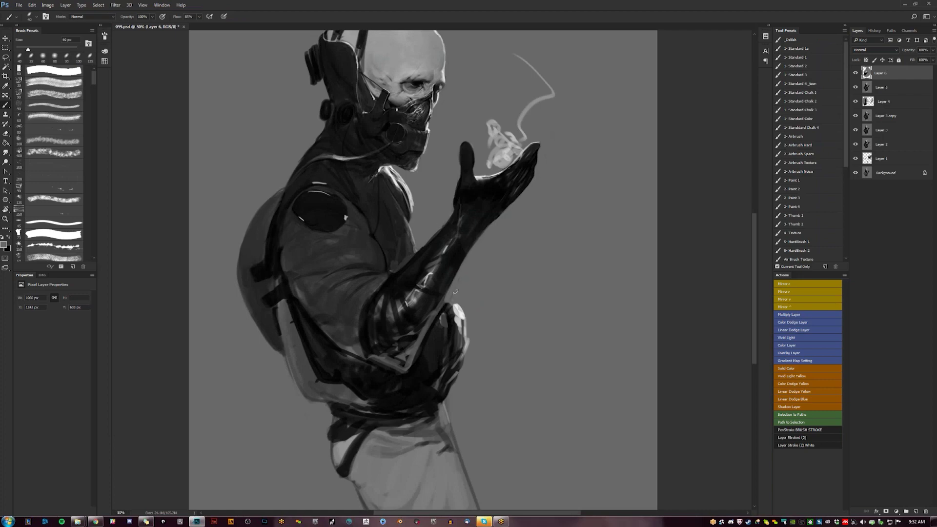
# Darken the outer forearm contour and paint a pointed black glove cuff over the sleeve at the elbow with a thin white highlight.
pyautogui.press('d')
pyautogui.moveTo(469, 254); pyautogui.dragTo(405, 358)
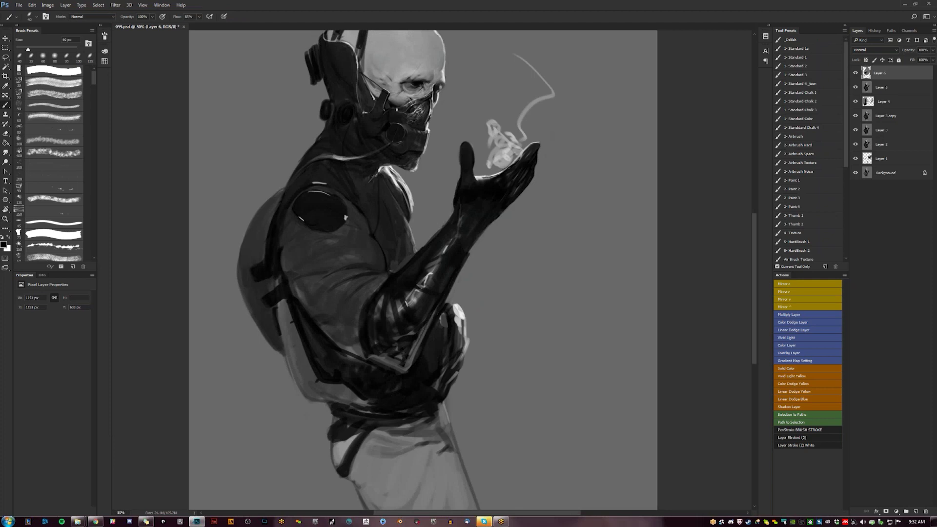
pyautogui.moveTo(366, 302)
pyautogui.mouseDown()
pyautogui.moveTo(358, 334)
pyautogui.moveTo(353, 316)
pyautogui.moveTo(361, 318)
pyautogui.mouseUp()
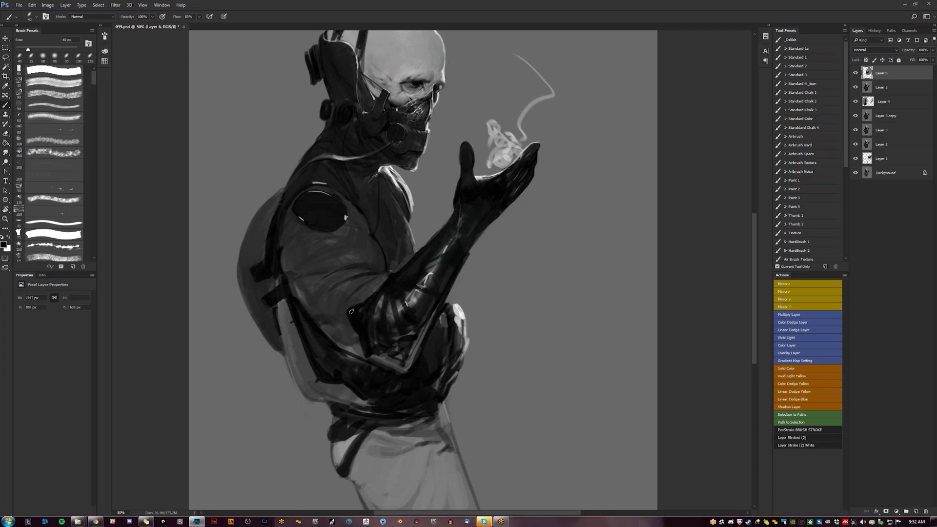
pyautogui.press('x')
pyautogui.moveTo(363, 302)
pyautogui.mouseDown()
pyautogui.moveTo(358, 333)
pyautogui.moveTo(365, 301)
pyautogui.mouseUp()
pyautogui.press('x')
# Check the new glove cuff and forearm in the mirrored whole figure.
pyautogui.press('z')
pyautogui.hotkey('ctrl', '-')
pyautogui.hotkey('ctrl', '-')
pyautogui.hotkey('ctrl', 'shift', 'h')
pyautogui.press('b')
pyautogui.press('z')
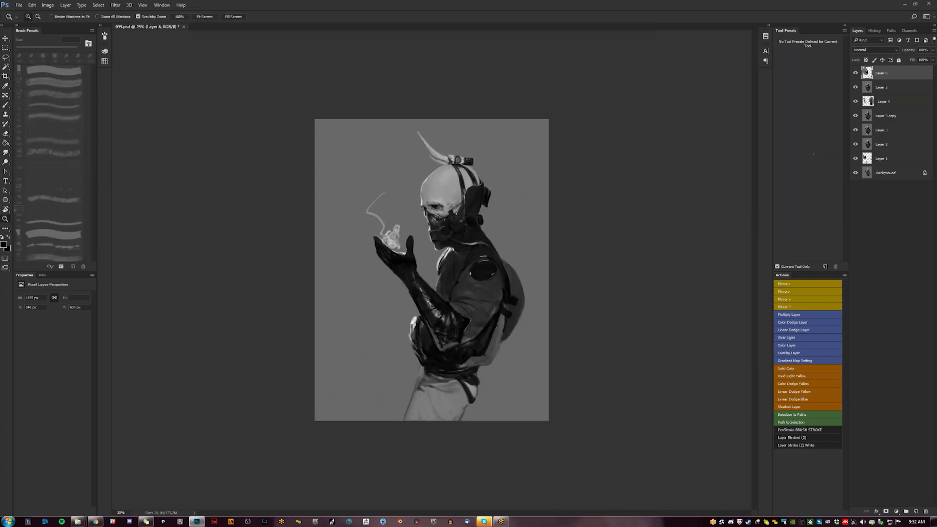
pyautogui.hotkey('ctrl', '+')
pyautogui.hotkey('ctrl', '+')
pyautogui.press('b')
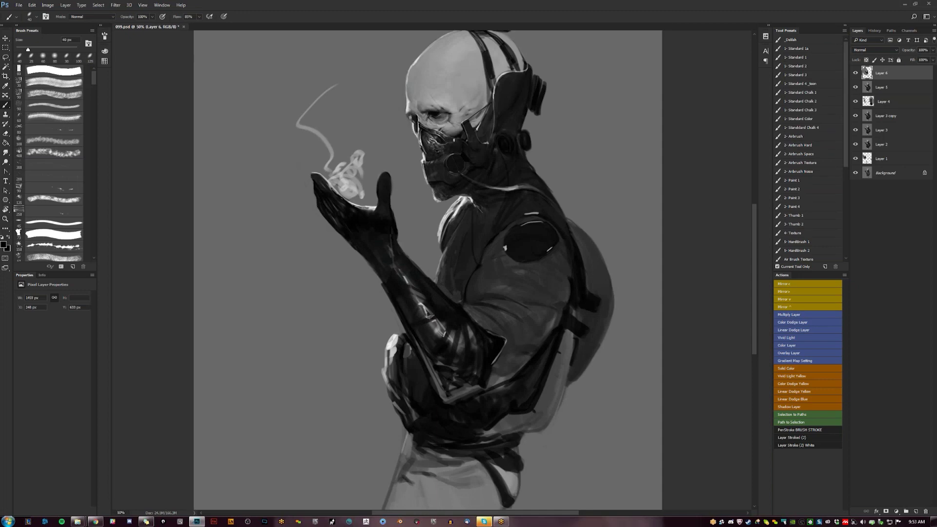
# Refine the outer forearm contour below the wrist with background grey, then flip the canvas and strengthen it with black strokes.
pyautogui.keyDown('alt'); pyautogui.click(377, 289); pyautogui.keyUp('alt')
pyautogui.moveTo(382, 284); pyautogui.dragTo(395, 309)
pyautogui.press('F2')
pyautogui.press('d')
pyautogui.moveTo(470, 288); pyautogui.dragTo(463, 303)
pyautogui.moveTo(478, 273); pyautogui.dragTo(463, 302)
pyautogui.moveTo(492, 254); pyautogui.dragTo(479, 267)
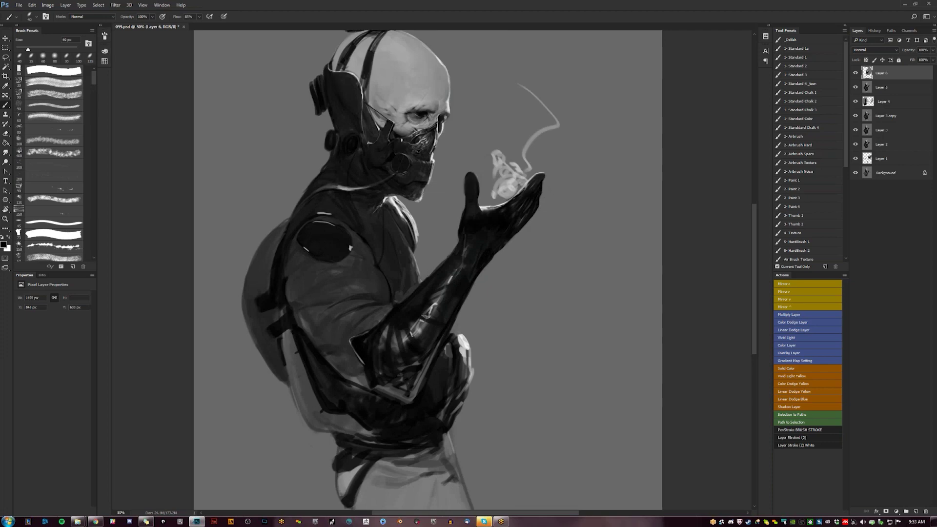
# Paint a thin white seam line from the glove cuff up the sleeve toward the round shoulder patch.
pyautogui.press('x')
pyautogui.press('[')
pyautogui.moveTo(348, 340)
pyautogui.mouseDown()
pyautogui.moveTo(331, 312)
pyautogui.moveTo(328, 267)
pyautogui.mouseUp()
# Examine how the sleeve's seam line reads on the whole figure in both canvas orientations.
pyautogui.press('z')
pyautogui.keyDown('alt'); pyautogui.click(357, 351); pyautogui.keyUp('alt')
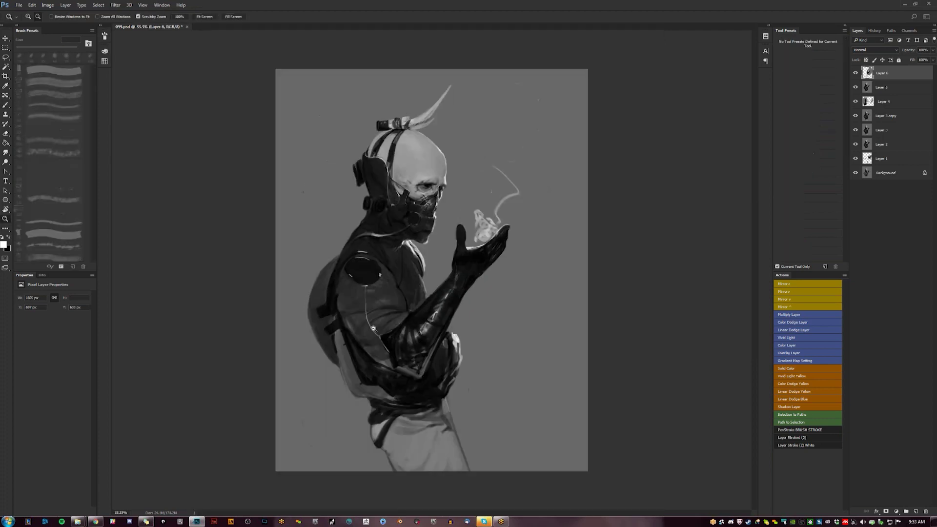
pyautogui.keyDown('alt'); pyautogui.click(357, 352); pyautogui.keyUp('alt')
pyautogui.press('F1')
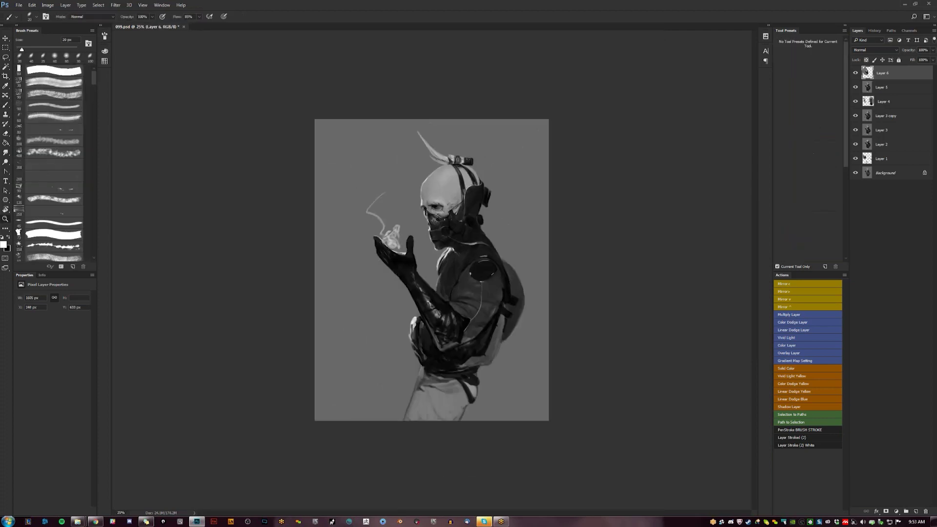
pyautogui.hotkey('ctrl', '+')
pyautogui.hotkey('ctrl', '+')
pyautogui.press('F2')
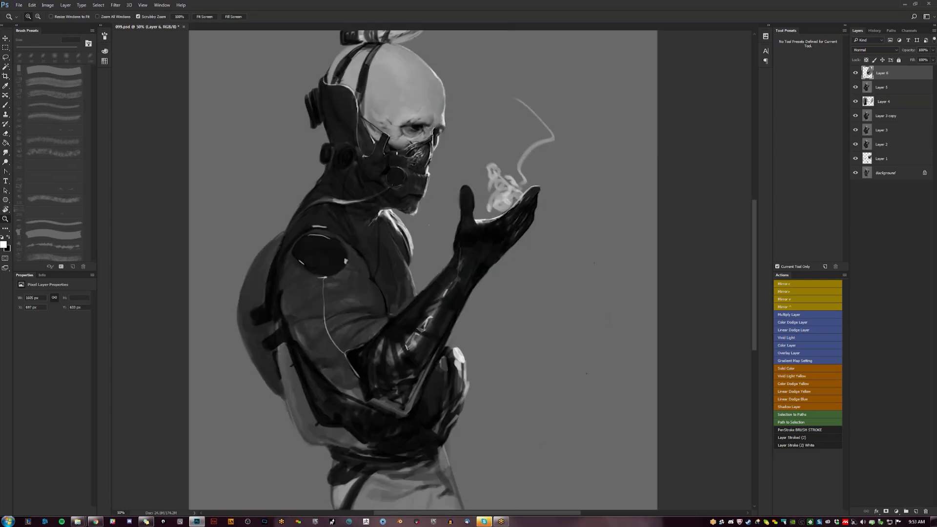
# Paint black strokes over the light edge under the elbow and around the glove cuff to darken that area.
pyautogui.press('b')
pyautogui.press(']')
pyautogui.press(']')
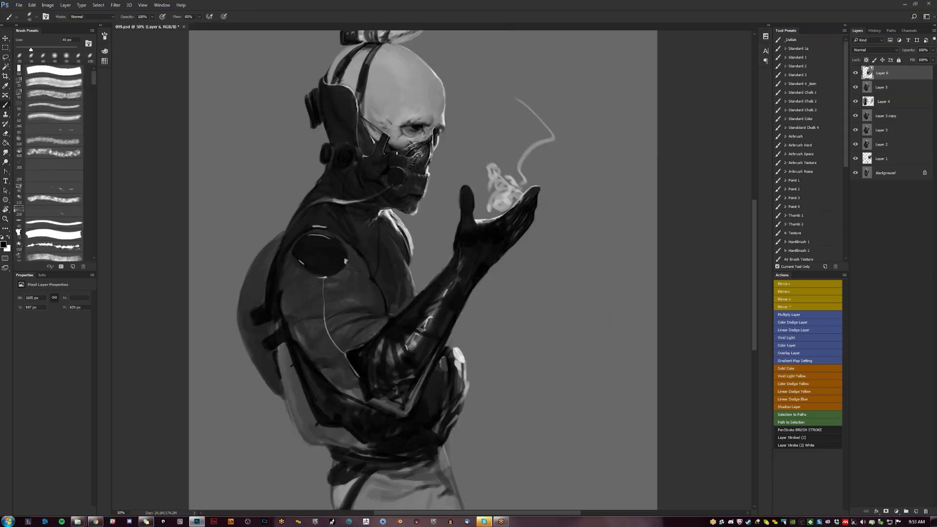
pyautogui.press(']')
pyautogui.moveTo(364, 393)
pyautogui.mouseDown()
pyautogui.moveTo(364, 383)
pyautogui.moveTo(368, 402)
pyautogui.moveTo(403, 403)
pyautogui.mouseUp()
pyautogui.moveTo(372, 367); pyautogui.dragTo(370, 390)
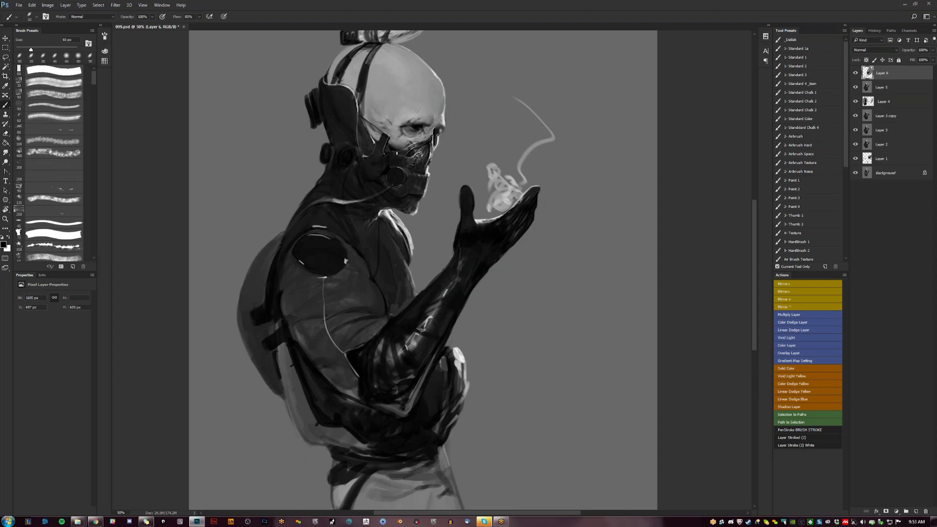
pyautogui.moveTo(378, 342)
pyautogui.mouseDown()
pyautogui.moveTo(378, 383)
pyautogui.moveTo(369, 361)
pyautogui.mouseUp()
# Subdue the highlights on the elbow end of the gloved forearm with large brush dabs in sampled dark tones.
pyautogui.press(']')
pyautogui.press(']')
pyautogui.press(']')
pyautogui.press(']')
pyautogui.press(']')
pyautogui.press(']')
pyautogui.keyDown('alt'); pyautogui.click(379, 356); pyautogui.keyUp('alt')
pyautogui.press(']')
pyautogui.press(']')
pyautogui.press(']')
pyautogui.keyDown('alt'); pyautogui.click(369, 360); pyautogui.keyUp('alt')
pyautogui.click(384, 346)
pyautogui.click(395, 373)
pyautogui.click(384, 343)
# Blend the bright streaks along the middle of the forearm toward the wrist with sampled dark greys.
pyautogui.moveTo(409, 351); pyautogui.dragTo(430, 319)
pyautogui.keyDown('alt'); pyautogui.click(403, 339); pyautogui.keyUp('alt')
pyautogui.keyDown('alt'); pyautogui.click(413, 333); pyautogui.keyUp('alt')
pyautogui.click(404, 336)
pyautogui.click(418, 335)
pyautogui.click(442, 302)
pyautogui.click(433, 308)
pyautogui.moveTo(425, 320); pyautogui.dragTo(449, 286)
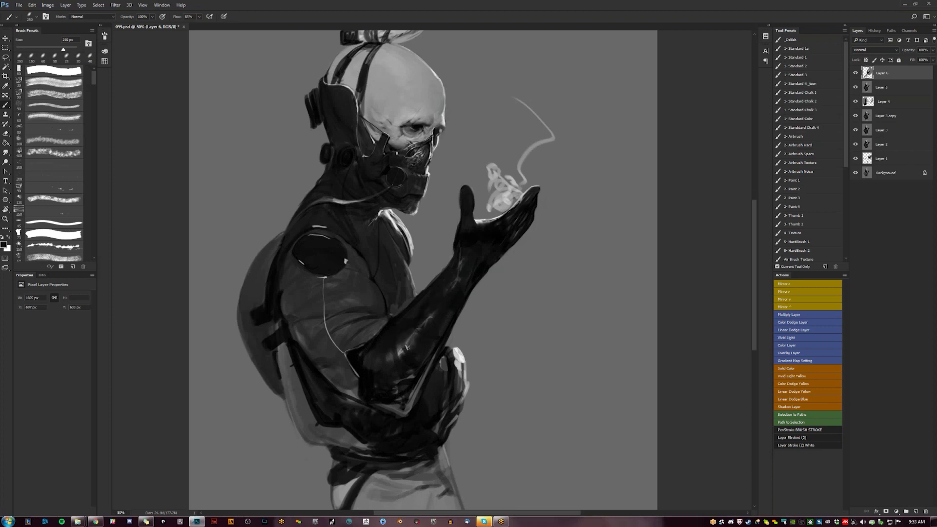
pyautogui.keyDown('alt'); pyautogui.click(418, 332); pyautogui.keyUp('alt')
pyautogui.moveTo(407, 338); pyautogui.dragTo(435, 305)
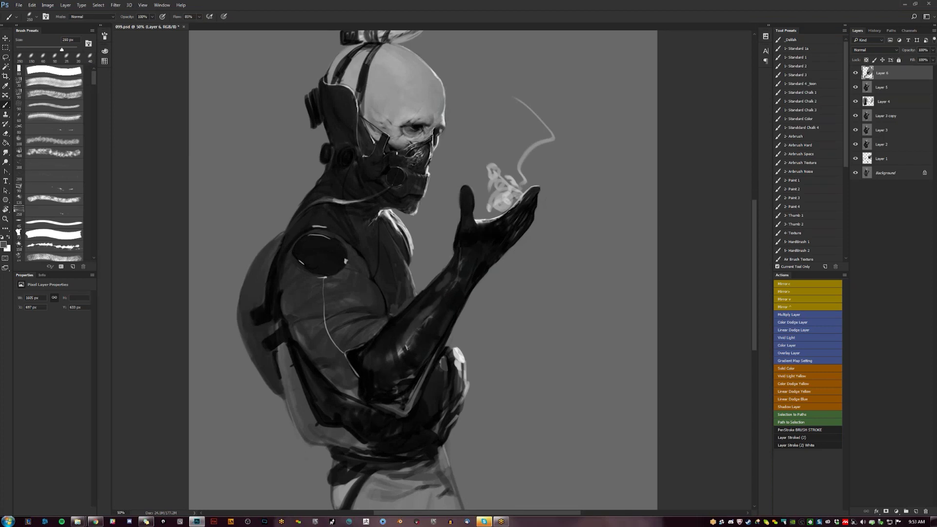
# Sample a dark forearm tone, flip the canvas and touch up the elbow around the glove cuff with a smaller brush.
pyautogui.press('[')
pyautogui.press('[')
pyautogui.keyDown('alt'); pyautogui.click(440, 282); pyautogui.keyUp('alt')
pyautogui.press('[')
pyautogui.press('[')
pyautogui.press('[')
pyautogui.press('[')
pyautogui.press('[')
pyautogui.press('[')
pyautogui.press('[')
pyautogui.press('[')
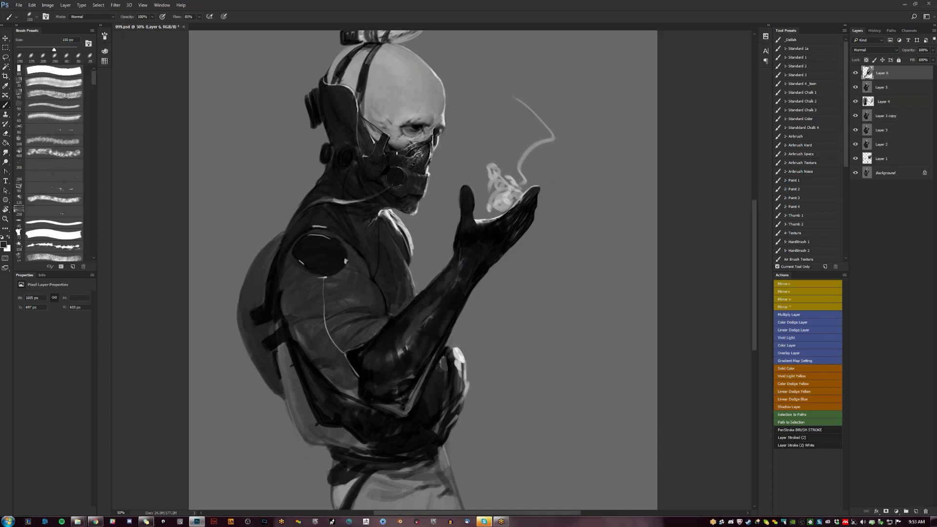
pyautogui.press('[')
pyautogui.press('F2')
pyautogui.moveTo(460, 368)
pyautogui.mouseDown()
pyautogui.moveTo(421, 361)
pyautogui.moveTo(412, 309)
pyautogui.moveTo(415, 358)
pyautogui.mouseUp()
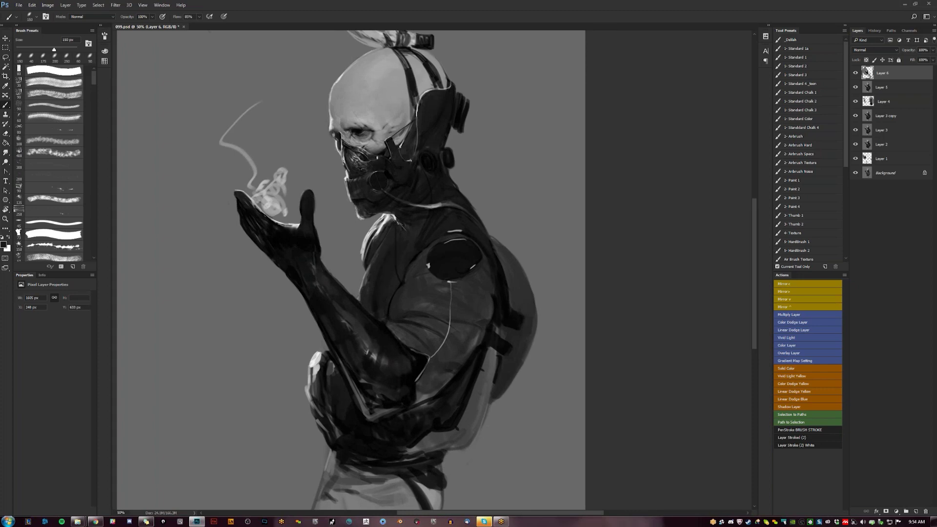
# Examine the darkened forearm up close and on the whole figure in both canvas orientations.
pyautogui.press('z')
pyautogui.keyDown('alt'); pyautogui.click(390, 296); pyautogui.keyUp('alt')
pyautogui.keyDown('alt'); pyautogui.click(389, 297); pyautogui.keyUp('alt')
pyautogui.press('F2')
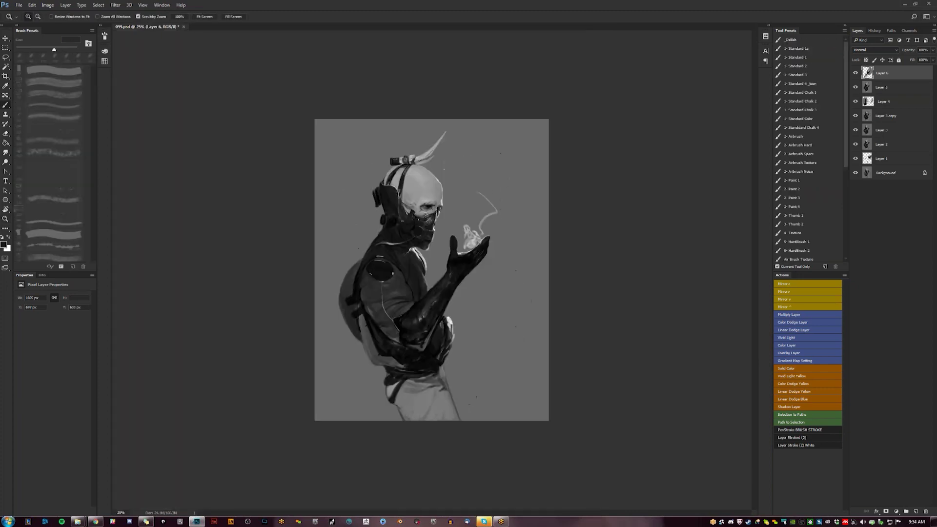
pyautogui.click(428, 308)
pyautogui.click(429, 308)
pyautogui.press('b')
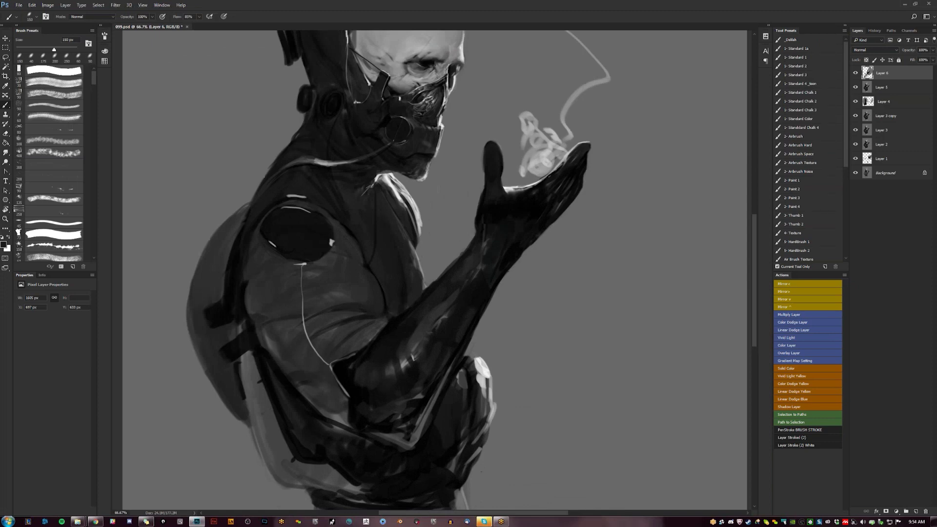
pyautogui.press('[')
pyautogui.press('[')
pyautogui.press('[')
pyautogui.press('[')
pyautogui.press('[')
pyautogui.press('[')
pyautogui.press('[')
pyautogui.press('[')
pyautogui.press(']')
pyautogui.press(']')
pyautogui.press(']')
pyautogui.press(']')
pyautogui.press(']')
pyautogui.press(']')
pyautogui.press(']')
pyautogui.press(']')
pyautogui.press(']')
pyautogui.press('z')
pyautogui.keyDown('alt'); pyautogui.click(423, 201); pyautogui.keyUp('alt')
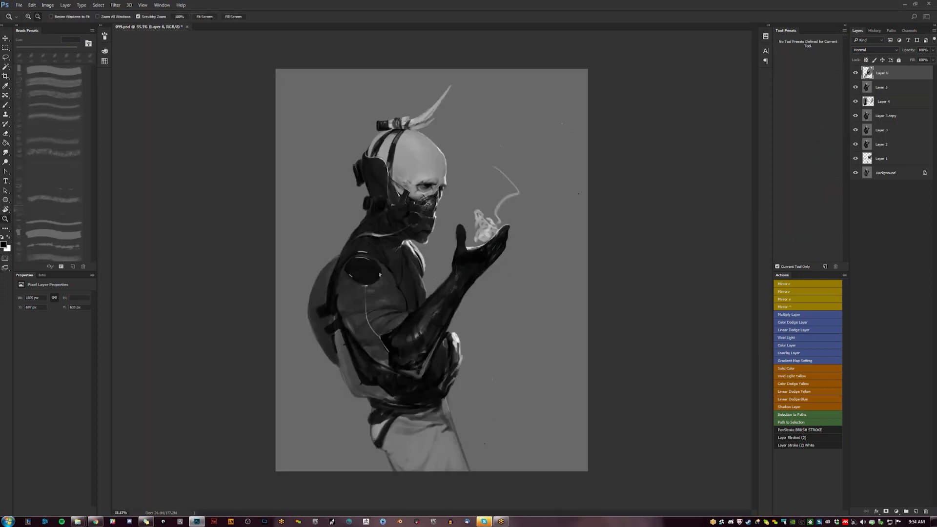
pyautogui.keyDown('alt'); pyautogui.click(413, 262); pyautogui.keyUp('alt')
pyautogui.hotkey('ctrl', 'shift', 'h')
pyautogui.click(474, 327)
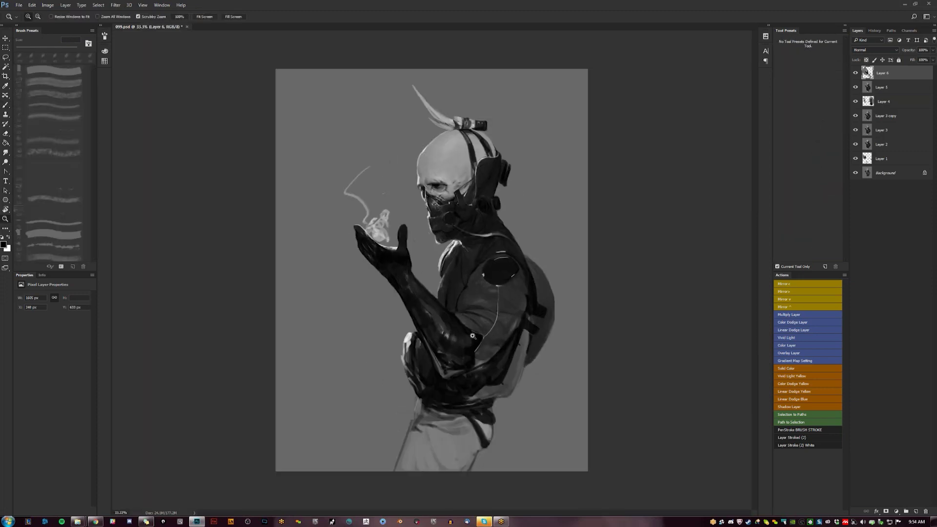
# Touch up the lower back edge of the waist with small strokes in sampled tones, then flip the canvas again.
pyautogui.press('b')
pyautogui.press('[')
pyautogui.press('[')
pyautogui.press('[')
pyautogui.press('[')
pyautogui.press('[')
pyautogui.press('[')
pyautogui.press('[')
pyautogui.press('[')
pyautogui.press('[')
pyautogui.press('x')
pyautogui.moveTo(460, 403)
pyautogui.mouseDown()
pyautogui.moveTo(477, 392)
pyautogui.moveTo(466, 404)
pyautogui.moveTo(501, 396)
pyautogui.mouseUp()
pyautogui.keyDown('alt'); pyautogui.click(470, 401); pyautogui.keyUp('alt')
pyautogui.keyDown('alt'); pyautogui.click(464, 407); pyautogui.keyUp('alt')
pyautogui.click(463, 407)
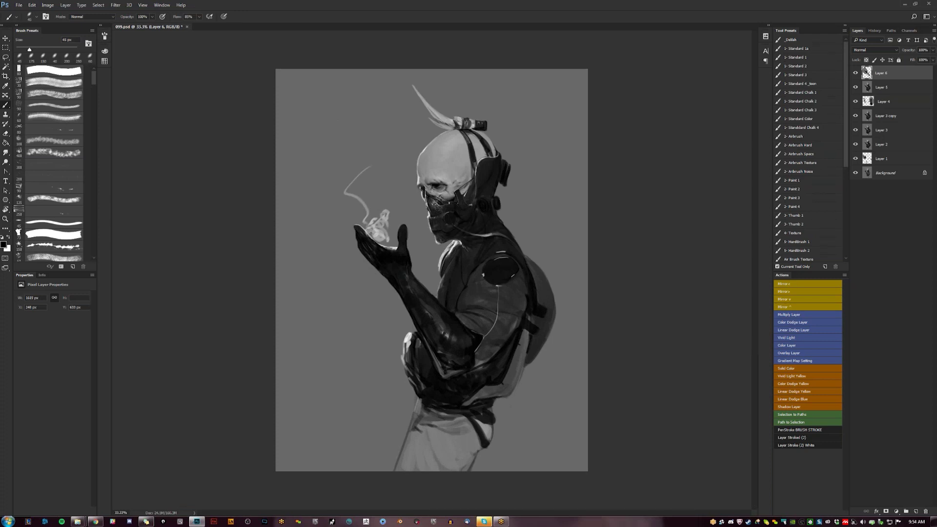
pyautogui.moveTo(499, 397)
pyautogui.mouseDown()
pyautogui.moveTo(521, 374)
pyautogui.moveTo(518, 386)
pyautogui.mouseUp()
pyautogui.keyDown('alt'); pyautogui.click(509, 402); pyautogui.keyUp('alt')
pyautogui.hotkey('ctrl', 'shift', 'h')
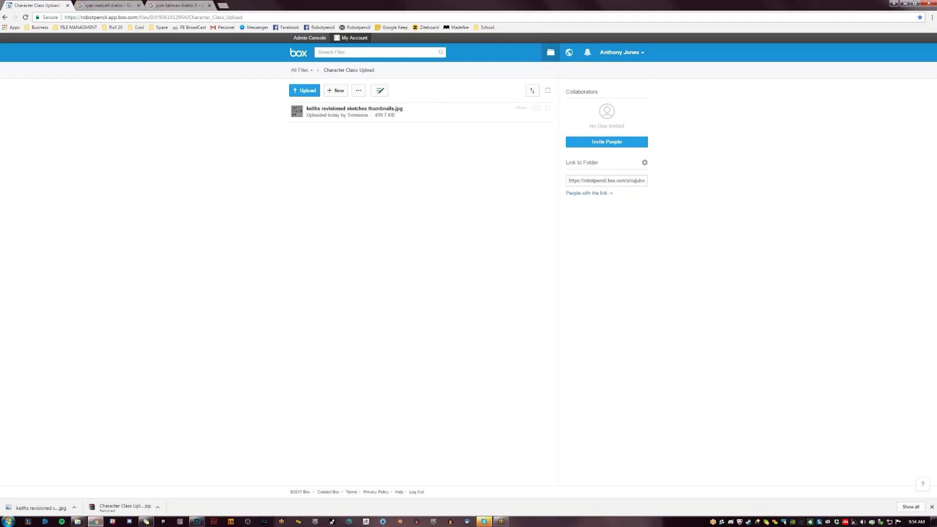
# In the browser, delete the revised sketch thumbnails image from the Character Class Upload folder on Box.
pyautogui.click(546, 90)
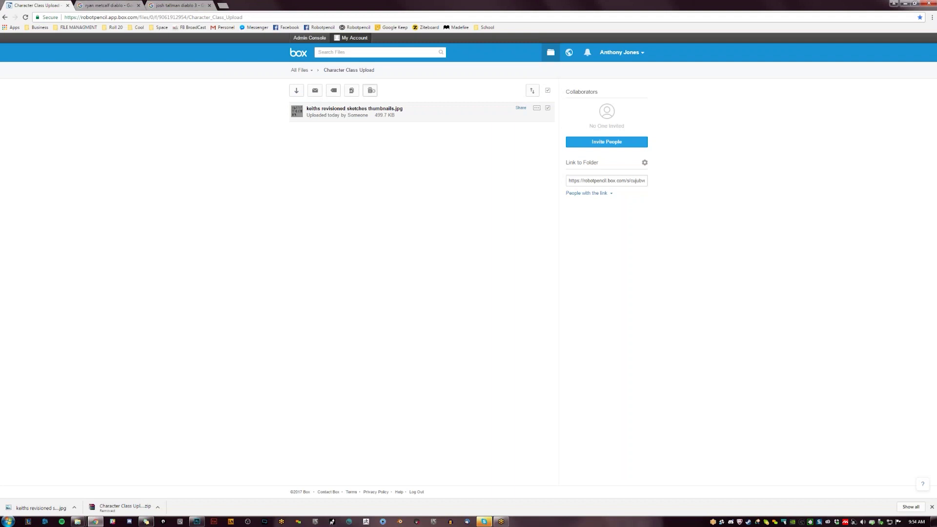
pyautogui.click(370, 90)
pyautogui.press('Return')
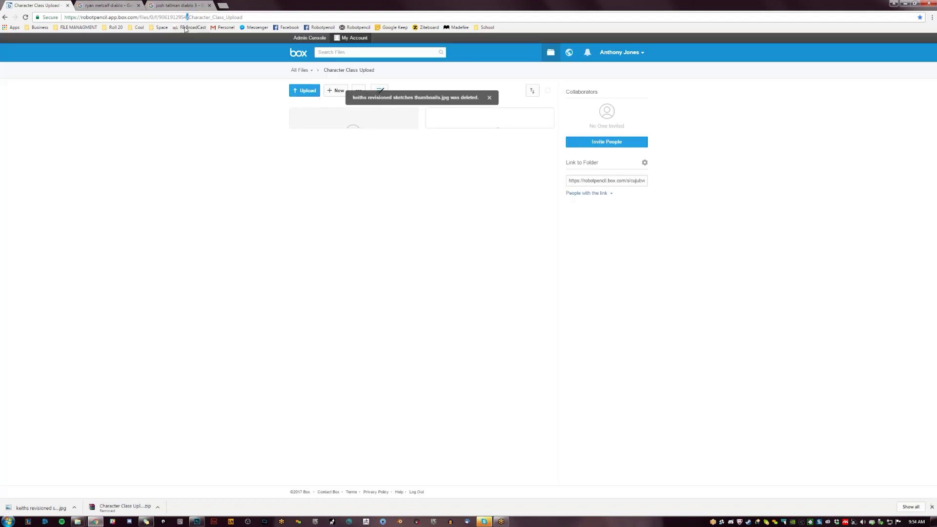
# Go to ArtStation and open the STRV-103B Tank artwork from the community gallery.
pyautogui.click(217, 18)
pyautogui.write('ar')
pyautogui.press('Return')
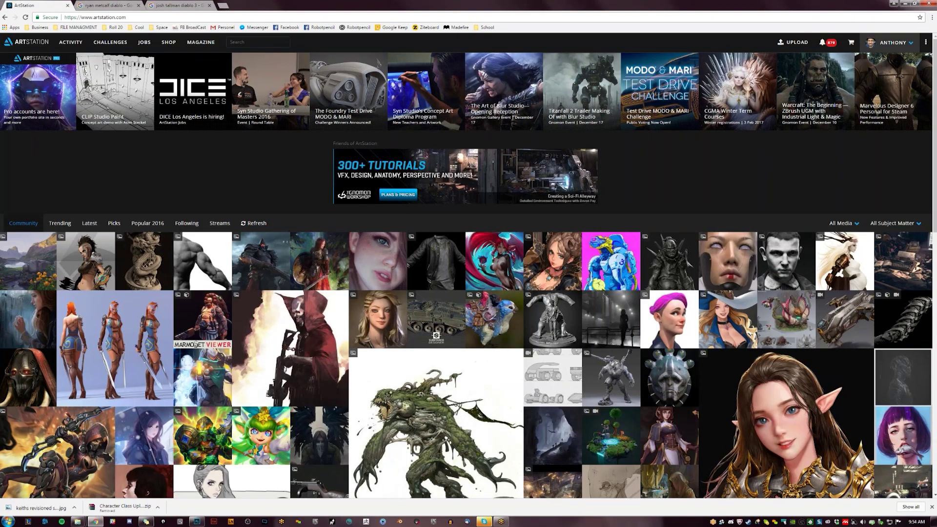
pyautogui.scroll(-2, 669, 336)
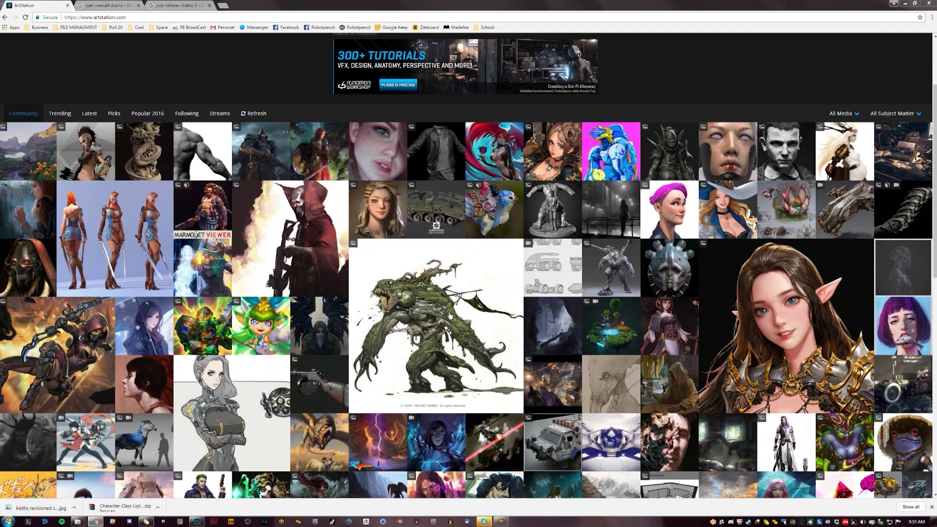
pyautogui.click(432, 193)
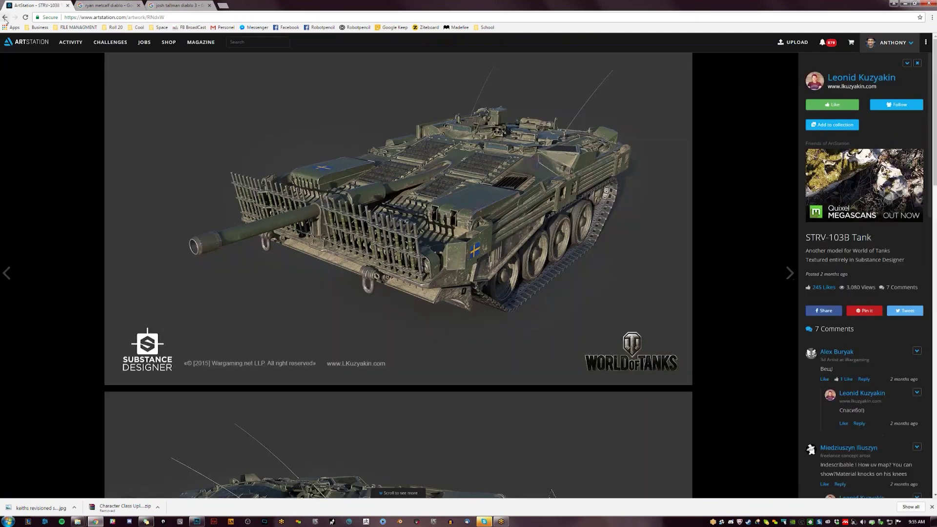
# Reopen the community gallery in a separate tab and open the route 66 car and CAM - L vehicle artworks in new tabs.
pyautogui.middleClick(5, 18)
pyautogui.click(104, 8)
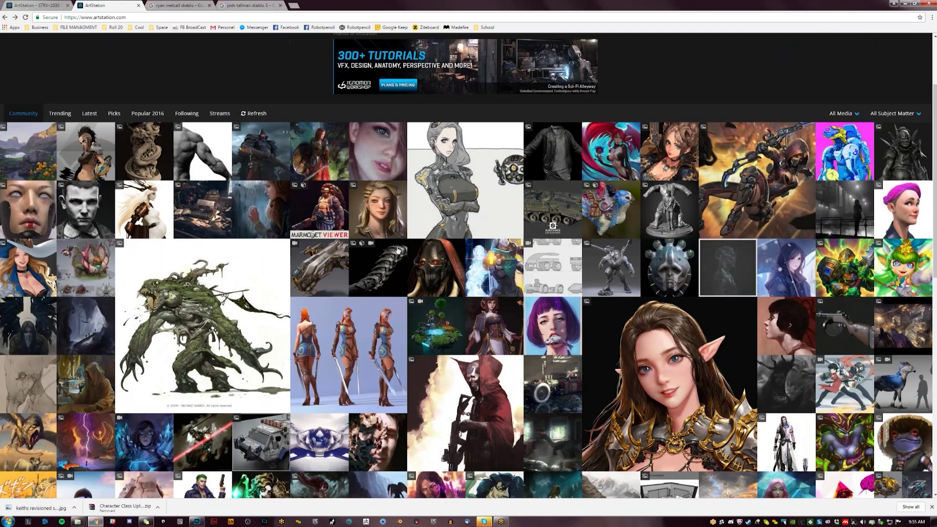
pyautogui.scroll(-2, 397, 249)
pyautogui.scroll(1, 472, 380)
pyautogui.scroll(1, 472, 380)
pyautogui.keyDown('ctrl'); pyautogui.click(576, 386); pyautogui.keyUp('ctrl')
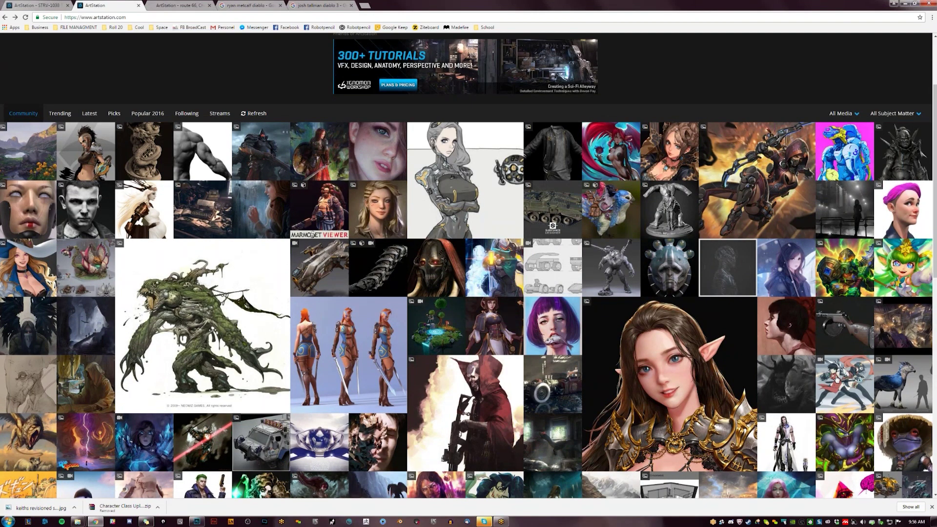
pyautogui.scroll(-1, 838, 379)
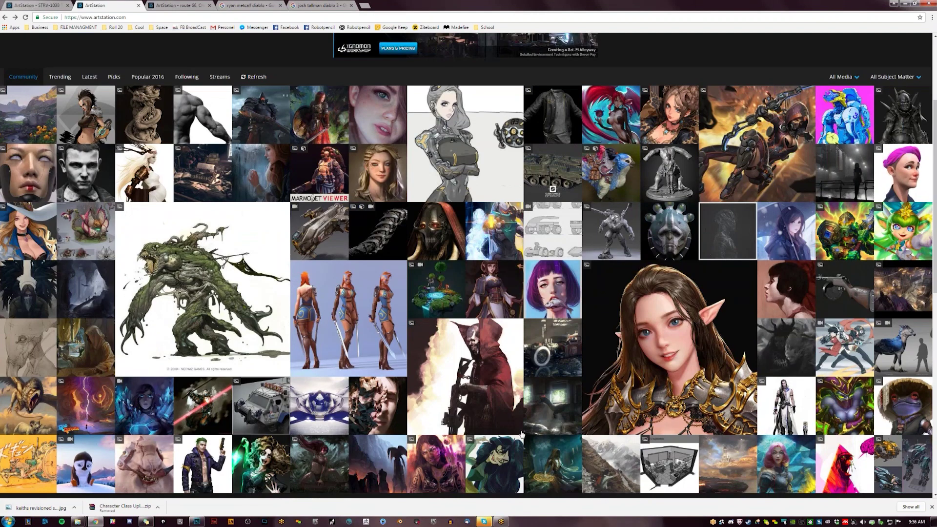
pyautogui.keyDown('ctrl'); pyautogui.click(394, 415); pyautogui.keyUp('ctrl')
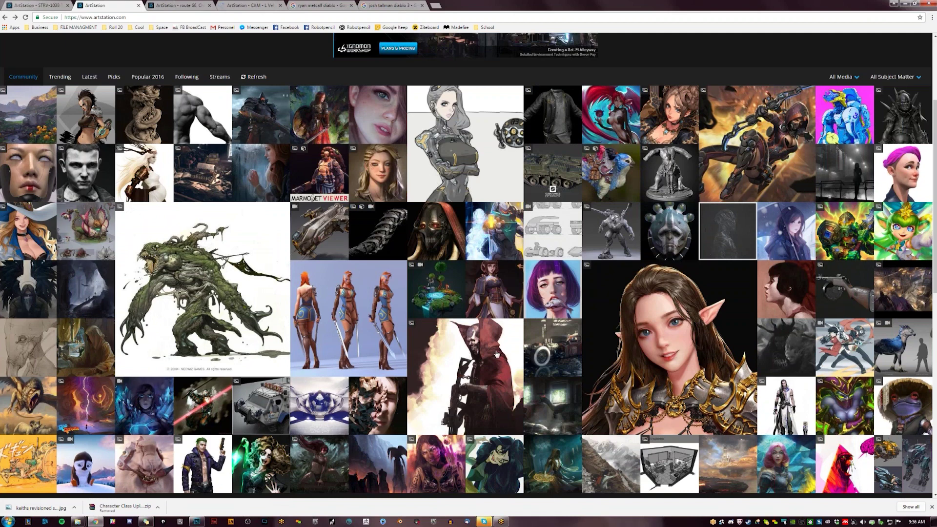
# View the route 66 and CAM - L artists' portfolios, closing the former and opening the CAM - L Vehicle Concept artwork.
pyautogui.click(229, 3)
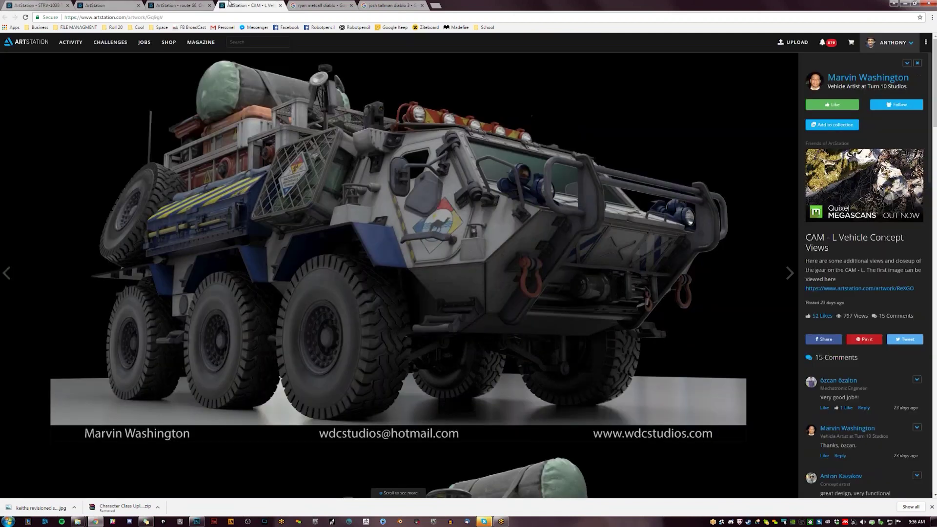
pyautogui.click(193, 4)
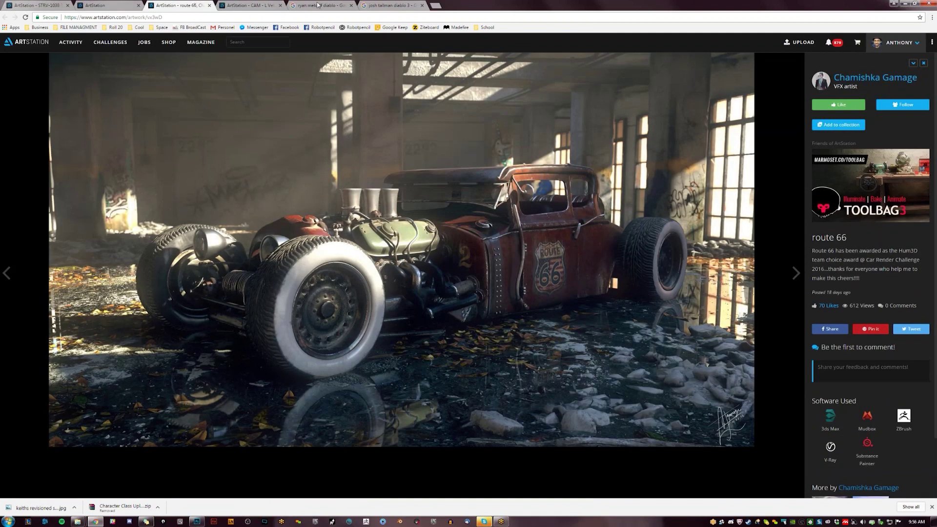
pyautogui.click(876, 77)
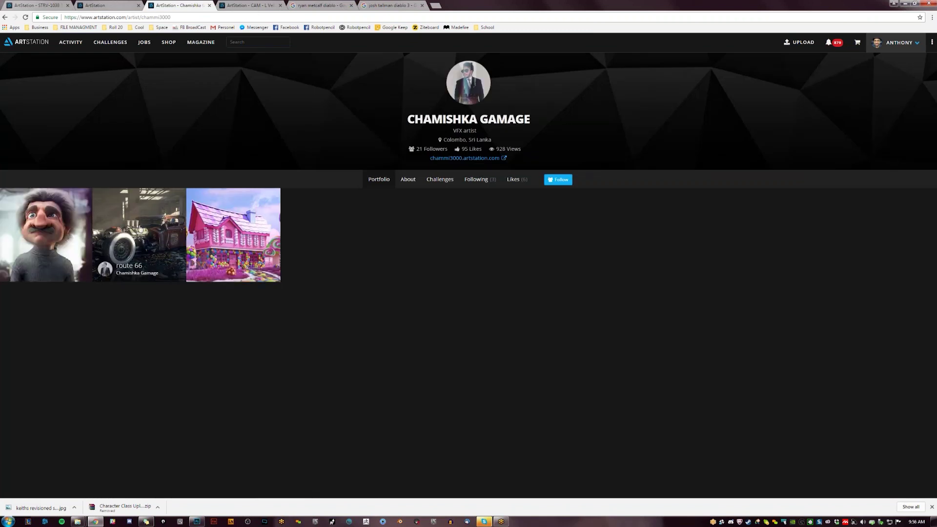
pyautogui.click(210, 6)
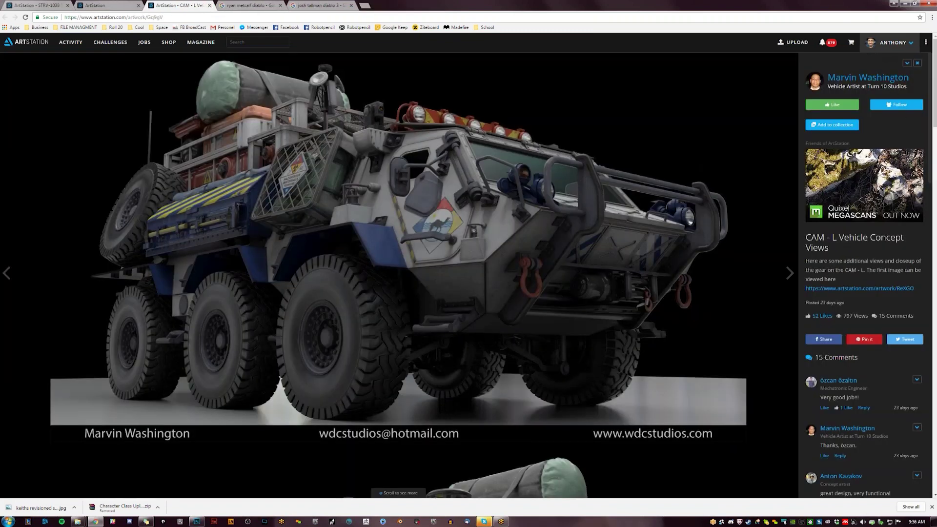
pyautogui.click(868, 78)
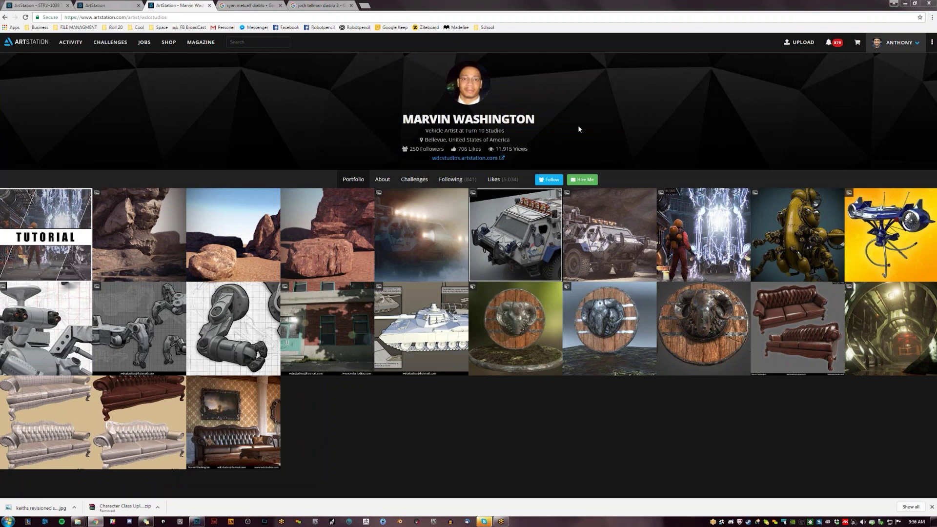
pyautogui.click(592, 215)
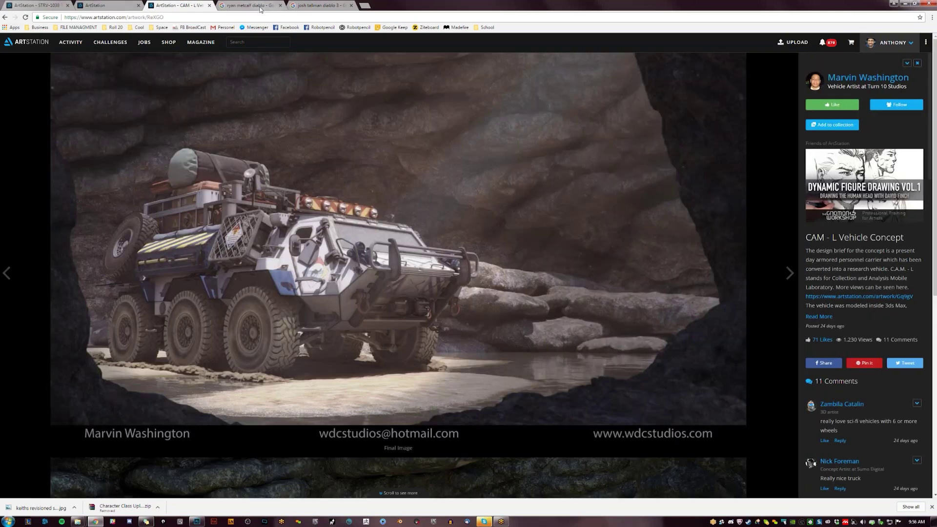
# Return to the ArtStation gallery and search the site for "vehicle".
pyautogui.click(260, 7)
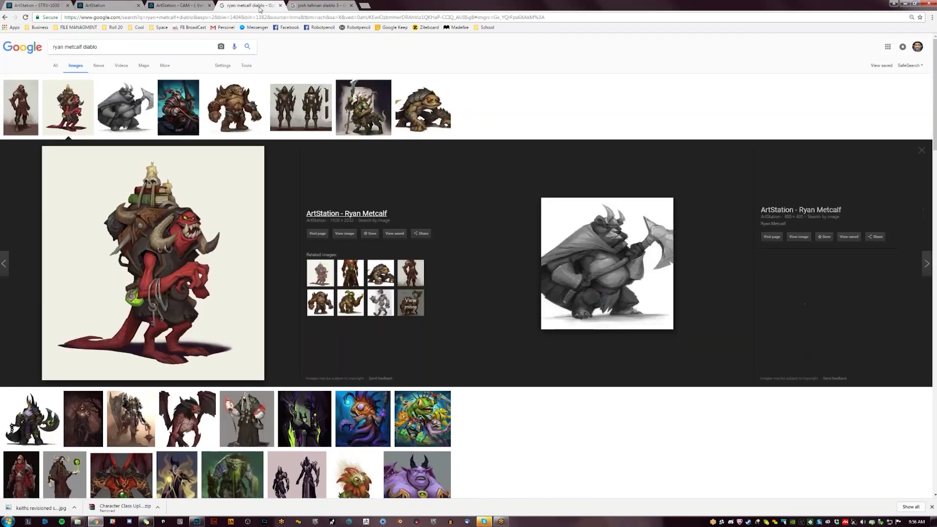
pyautogui.click(182, 6)
pyautogui.click(116, 6)
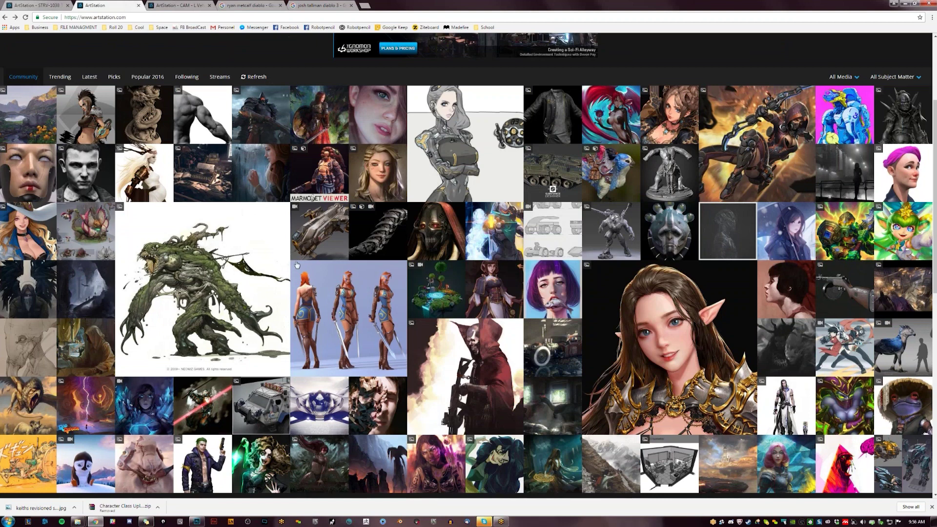
pyautogui.scroll(3, 296, 264)
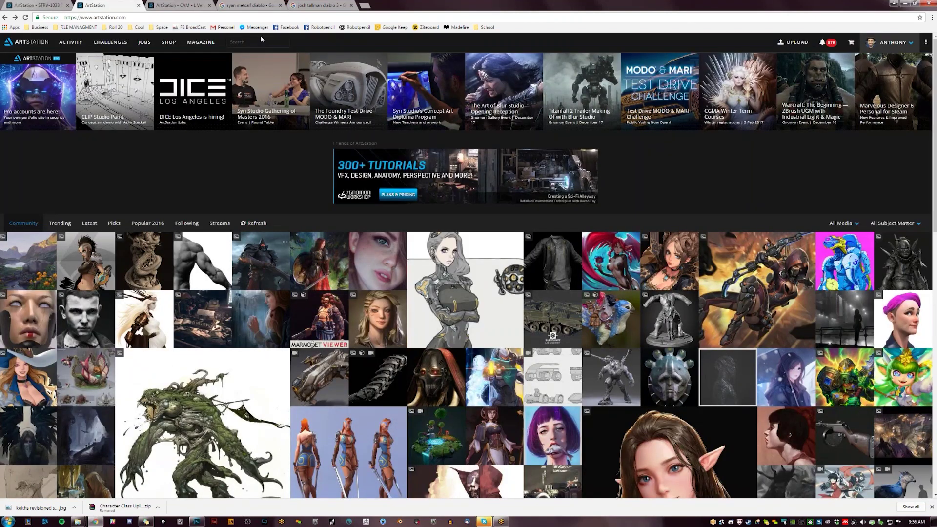
pyautogui.click(262, 42)
pyautogui.write('vehicle')
pyautogui.press('Return')
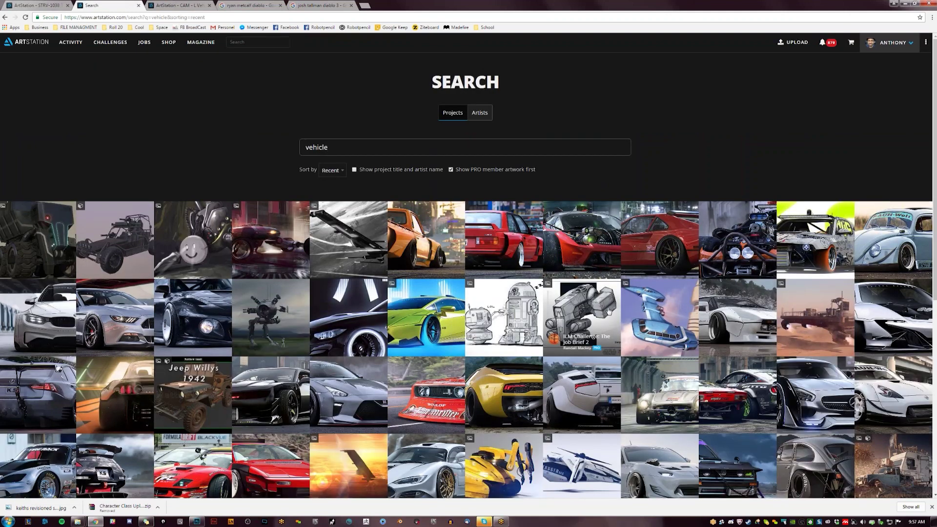
# Browse the vehicle search results and open the Mirror's Edge Catalyst KrugerSec VTOL concept art in a new tab.
pyautogui.scroll(-1, 628, 363)
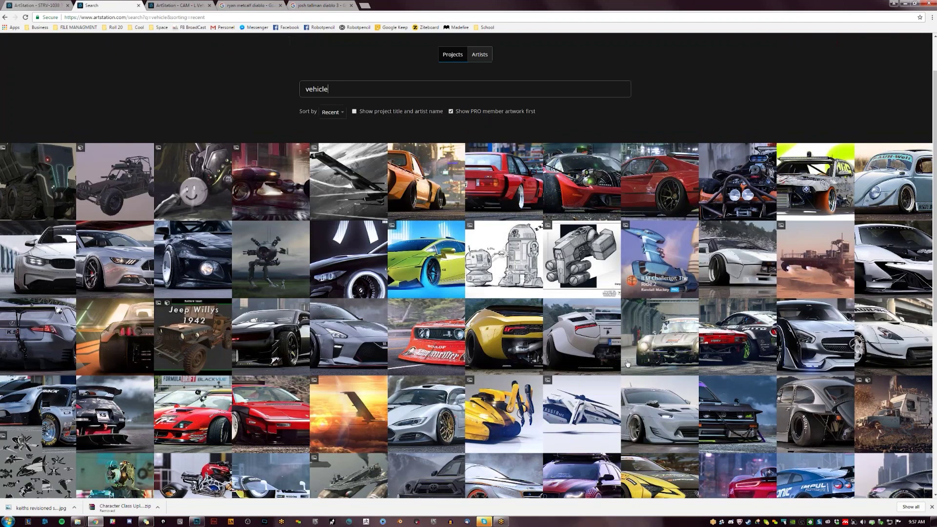
pyautogui.scroll(-3, 628, 364)
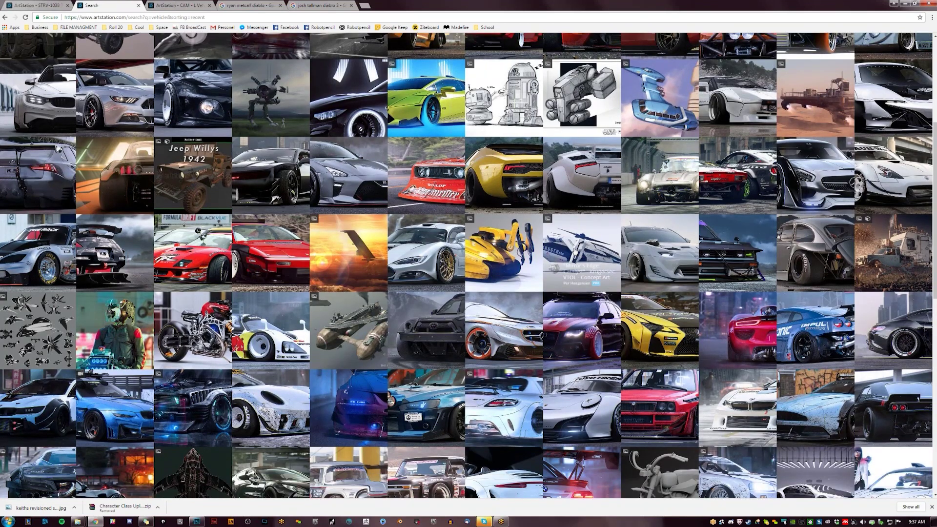
pyautogui.middleClick(575, 249)
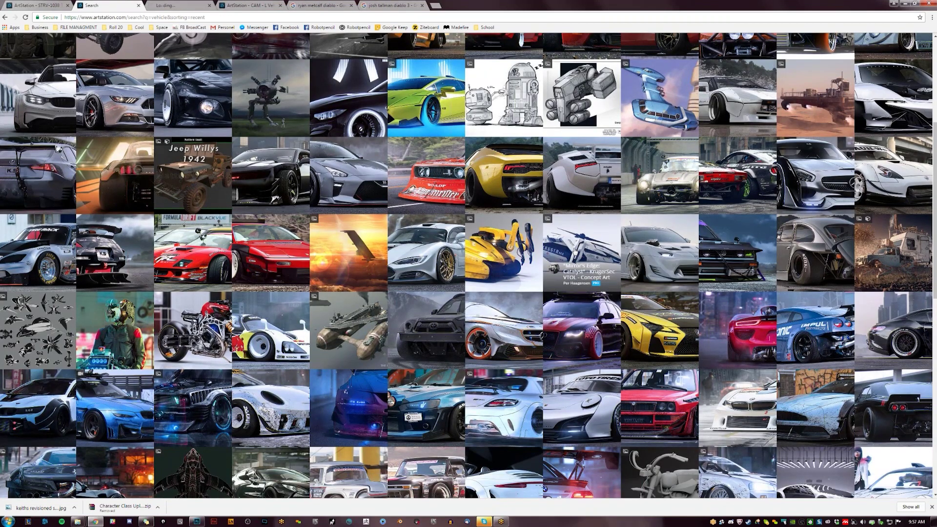
pyautogui.scroll(-3, 560, 302)
pyautogui.scroll(-4, 561, 308)
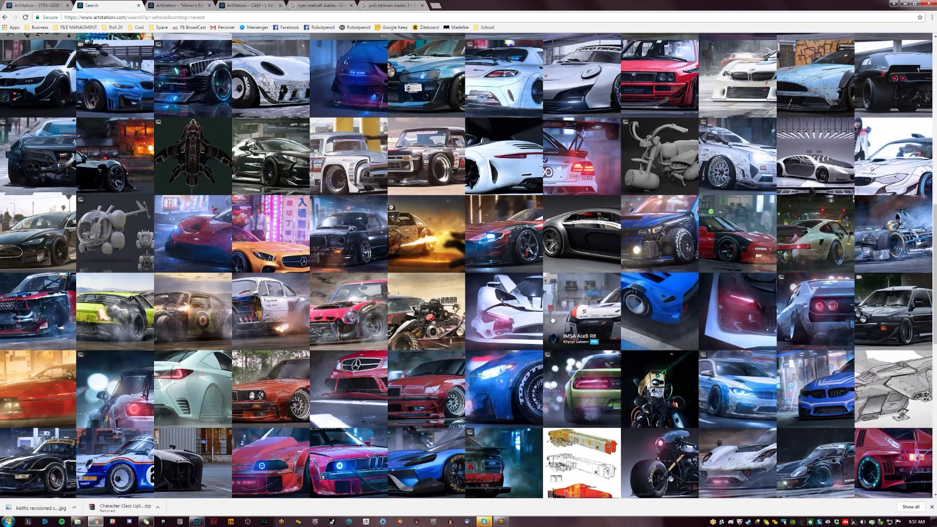
# Open the vehicle sheet artwork in a new tab and browse further through the vehicle search results.
pyautogui.scroll(-2, 627, 353)
pyautogui.middleClick(605, 361)
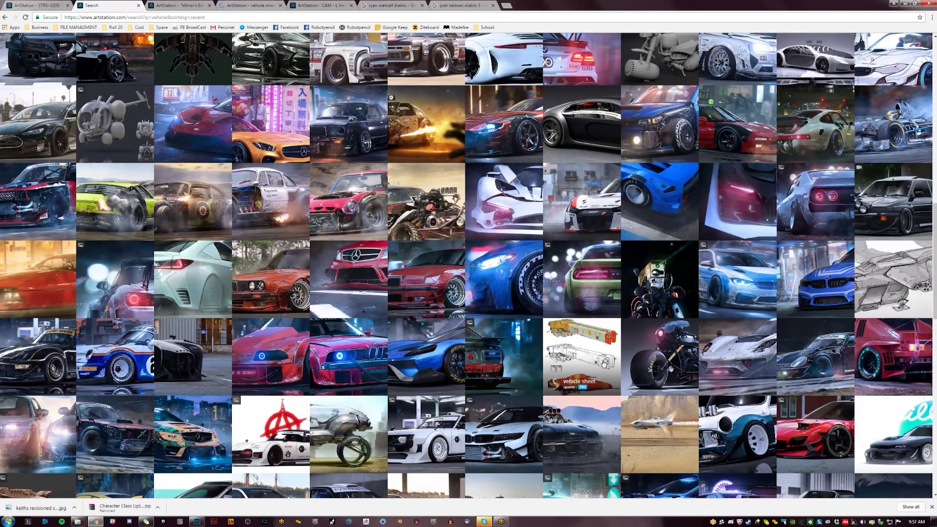
pyautogui.scroll(-5, 604, 364)
pyautogui.scroll(-2, 600, 370)
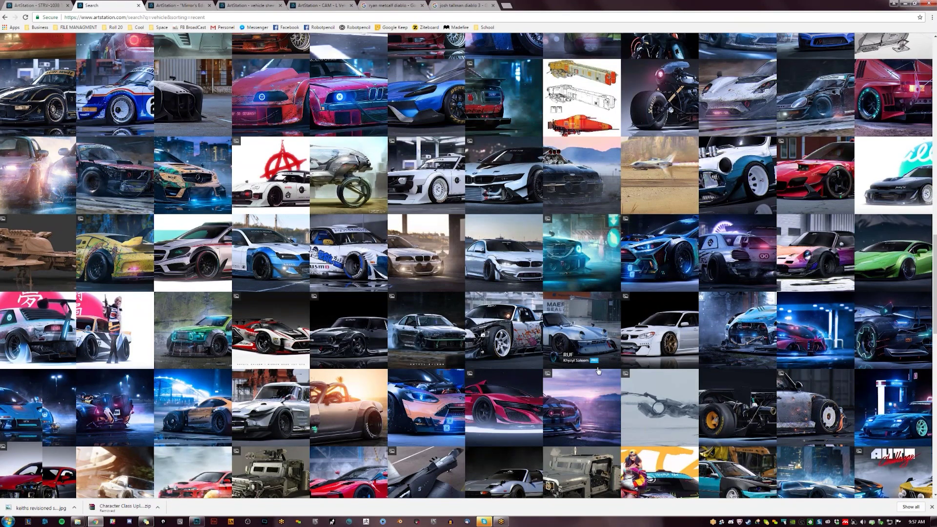
pyautogui.scroll(-6, 598, 371)
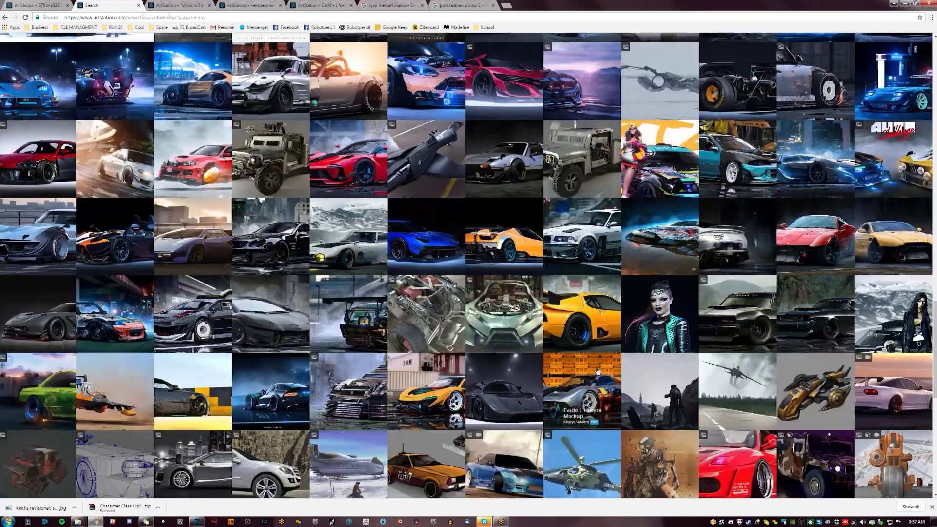
pyautogui.scroll(-3, 588, 370)
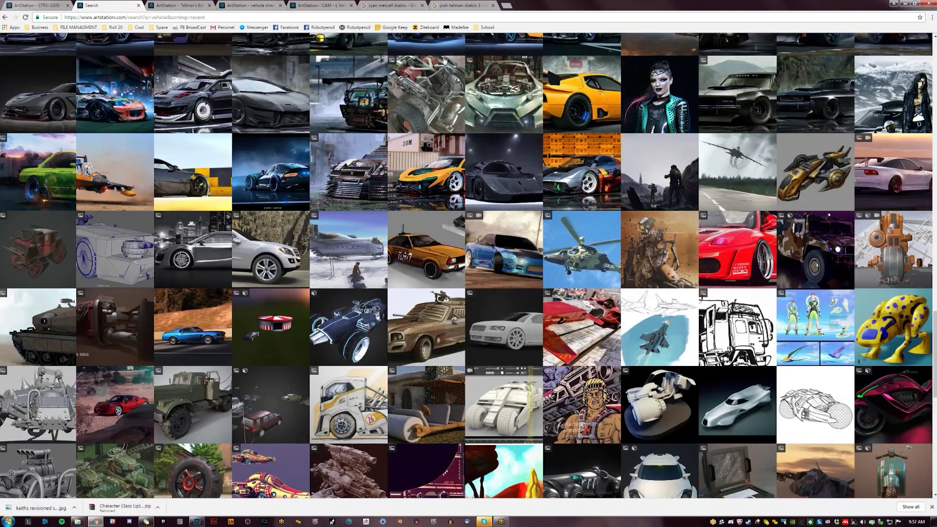
# Like the Mirror's Edge Catalyst KrugerSec VTOL concept art and open its artist's portfolio.
pyautogui.click(178, 6)
pyautogui.scroll(-3, 398, 275)
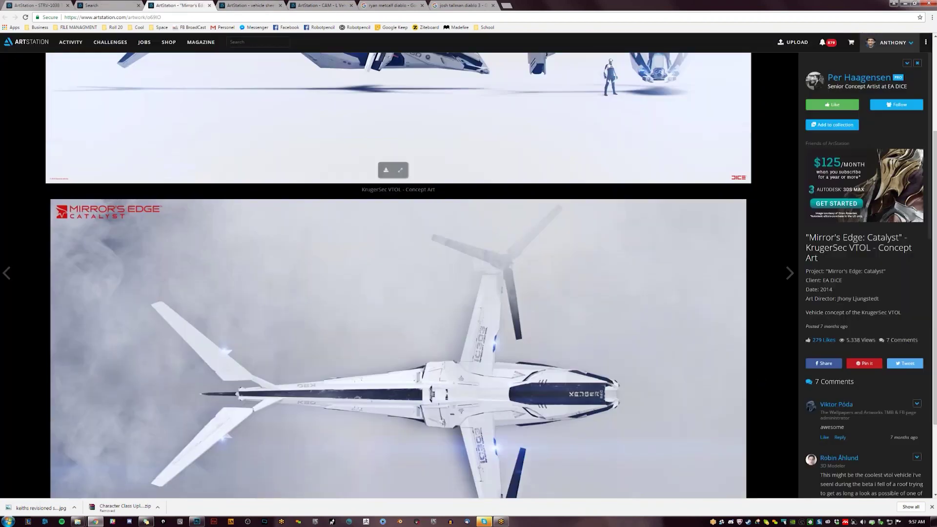
pyautogui.click(832, 105)
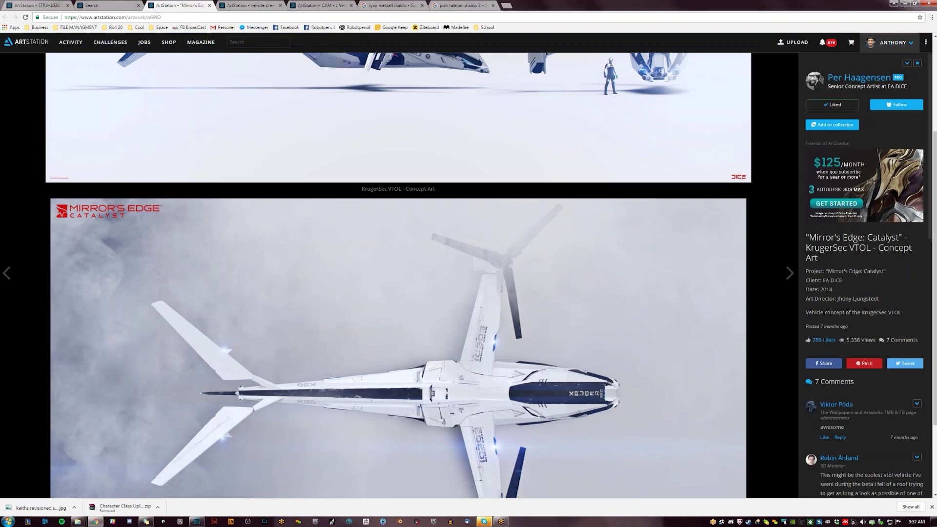
pyautogui.click(859, 78)
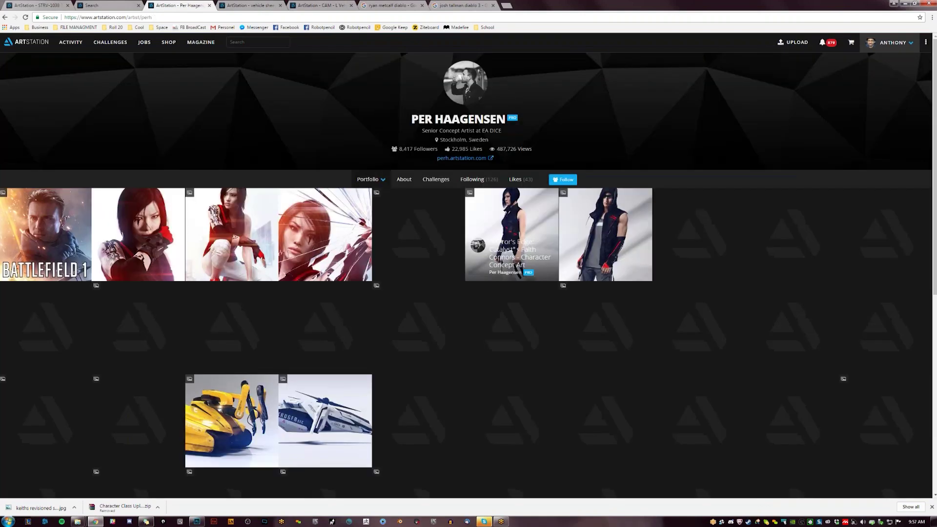
# Open and like the Mirror's Edge Catalyst Drone concept art, returning to the artist's portfolio.
pyautogui.scroll(-3, 466, 363)
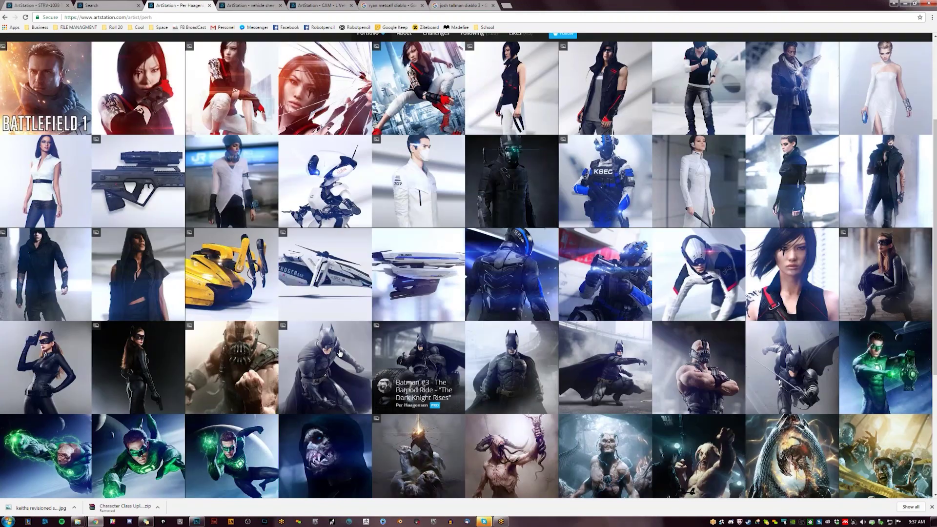
pyautogui.click(448, 262)
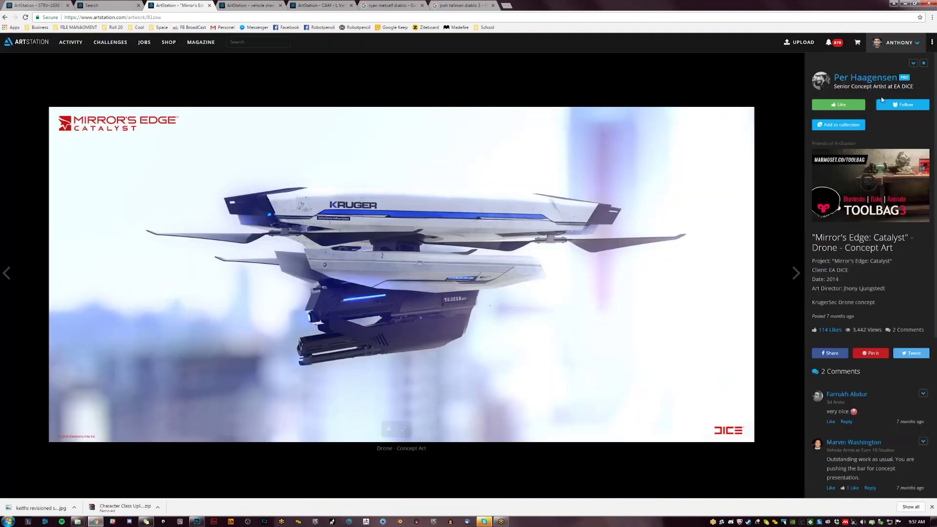
pyautogui.click(839, 105)
pyautogui.click(858, 81)
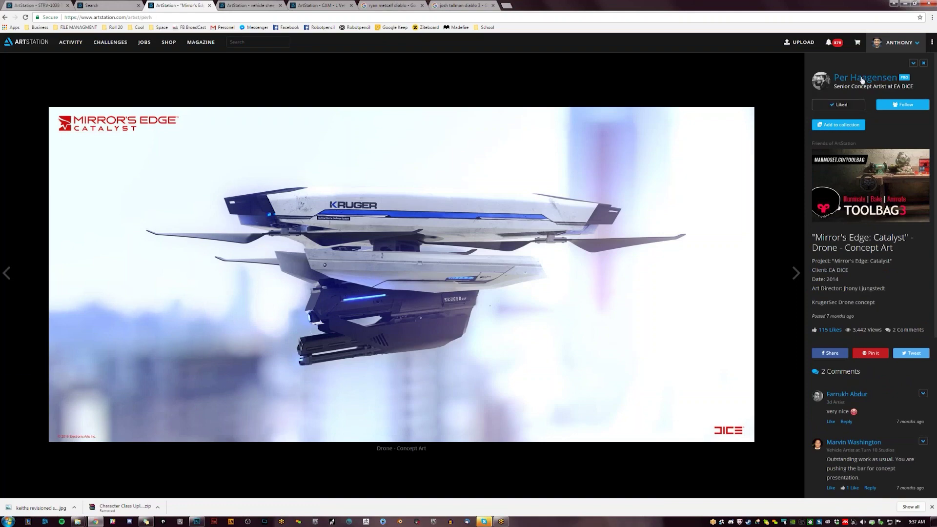
pyautogui.scroll(-5, 799, 232)
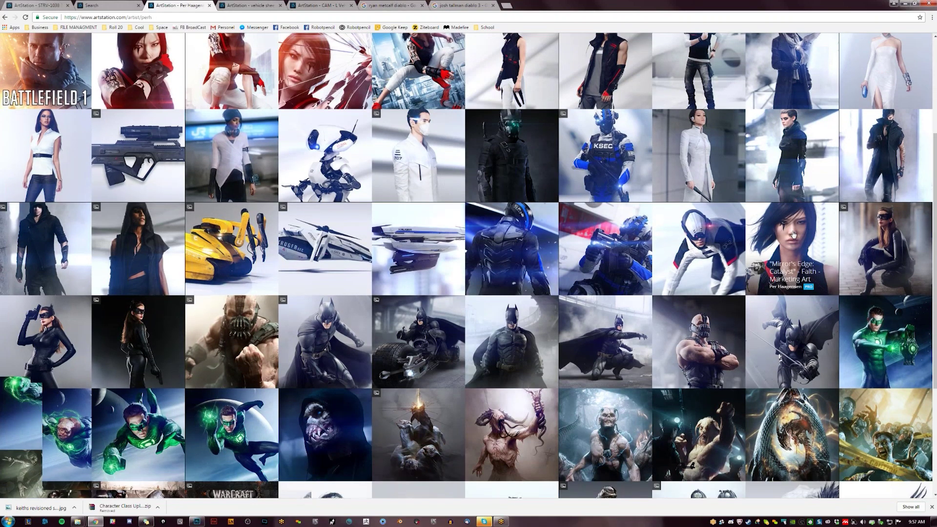
# Like the vehicle sheet artwork in its own tab and open its artist's portfolio.
pyautogui.hotkey('ctrl', 'Tab')
pyautogui.click(839, 104)
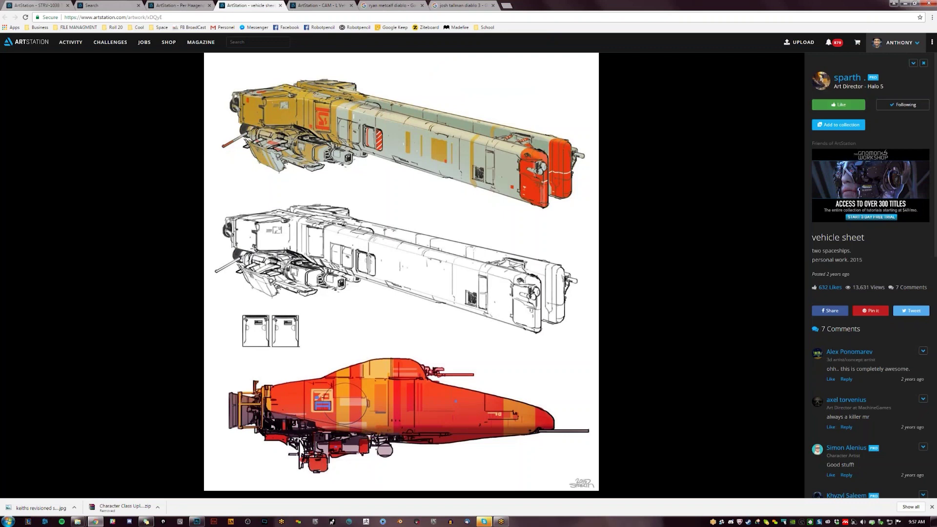
pyautogui.click(845, 77)
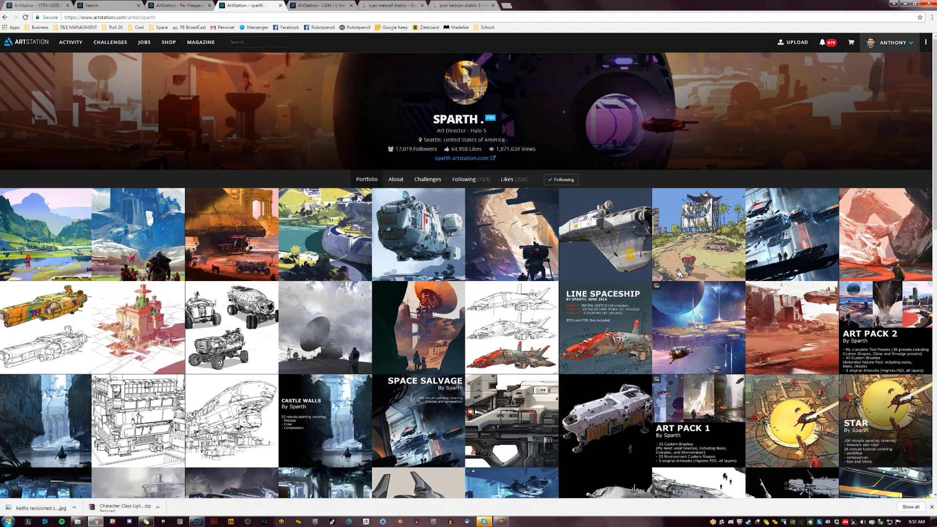
# Switch back to the Photoshop painting, mirror the canvas and paint over the gloved forearm with a sampled dark tone.
pyautogui.click(905, 3)
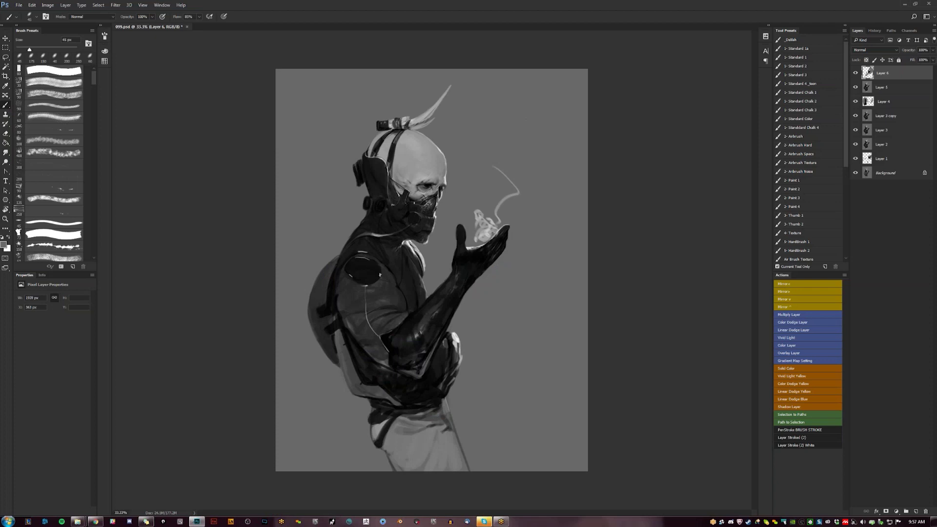
pyautogui.press('F2')
pyautogui.press('z')
pyautogui.click(457, 319)
pyautogui.press('b')
pyautogui.keyDown('alt'); pyautogui.click(457, 320); pyautogui.keyUp('alt')
pyautogui.moveTo(416, 302); pyautogui.dragTo(438, 333)
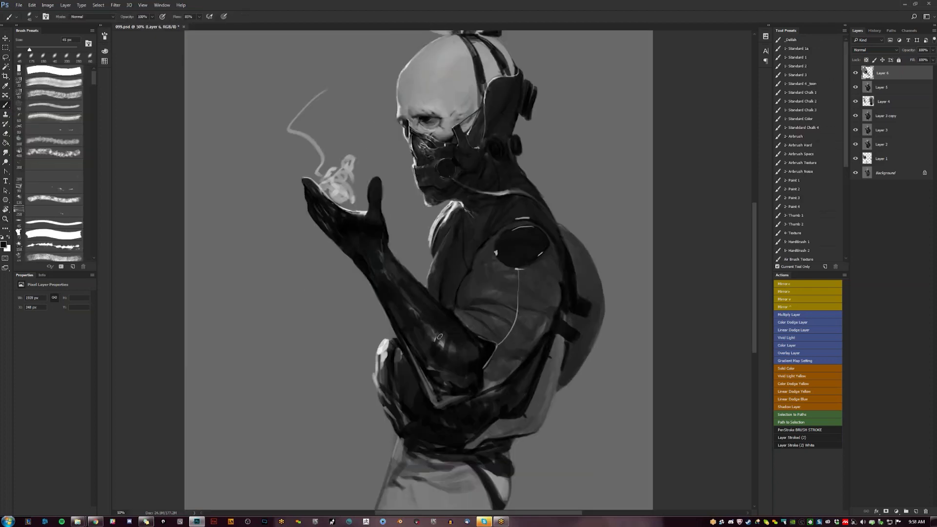
# Brush light highlights along the gloved forearm toward the elbow and mirror the canvas back.
pyautogui.press('x')
pyautogui.moveTo(399, 290); pyautogui.dragTo(444, 344)
pyautogui.press('F2')
# Enlarge the brush to 100 px and blend the forearm near the elbow with sampled dark tones.
pyautogui.keyDown('alt'); pyautogui.click(371, 356); pyautogui.keyUp('alt')
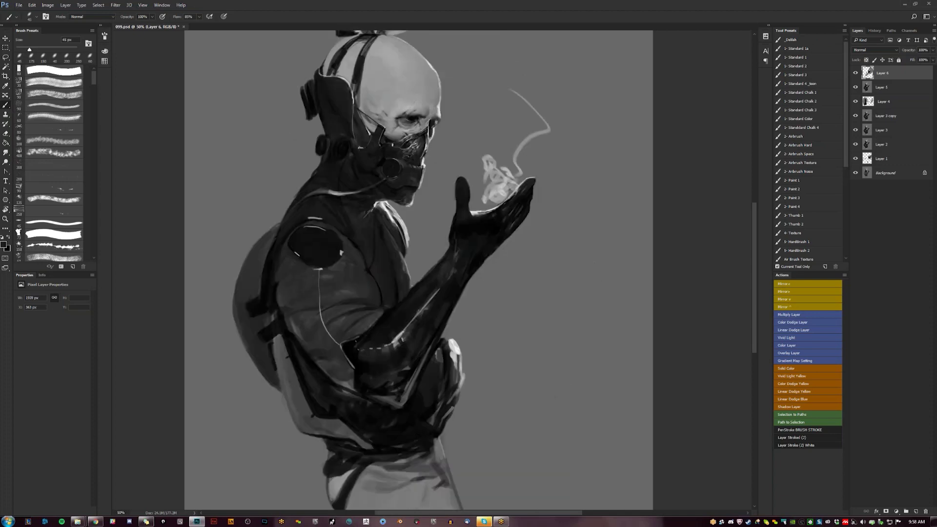
pyautogui.keyDown('alt'); pyautogui.click(373, 369); pyautogui.keyUp('alt')
pyautogui.press(']')
pyautogui.press(']')
pyautogui.press(']')
pyautogui.press(']')
pyautogui.press(']')
pyautogui.press(']')
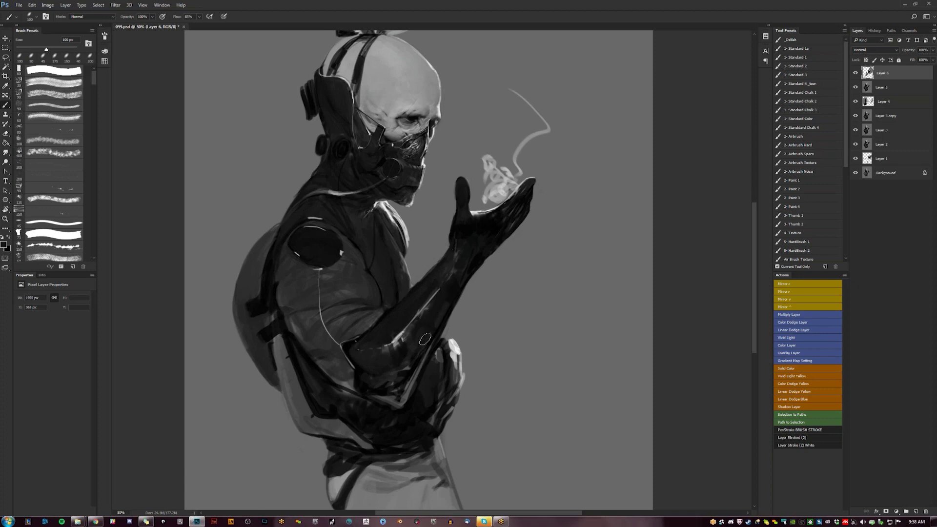
pyautogui.moveTo(357, 368)
pyautogui.mouseDown()
pyautogui.moveTo(389, 390)
pyautogui.moveTo(404, 376)
pyautogui.moveTo(384, 385)
pyautogui.mouseUp()
pyautogui.press('d')
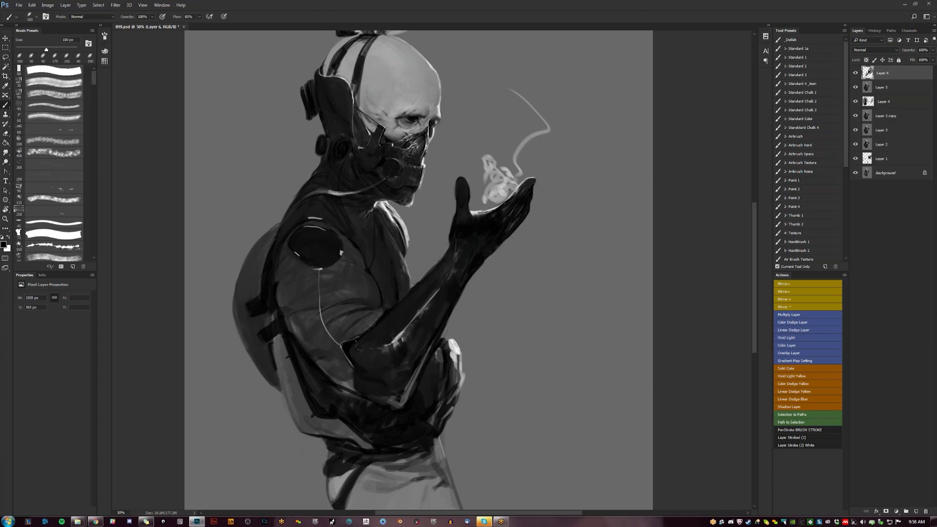
# Mirror the canvas and tone down the forearm highlights with the brush at 90 px.
pyautogui.press('[')
pyautogui.press('z')
pyautogui.keyDown('alt'); pyautogui.click(442, 304); pyautogui.keyUp('alt')
pyautogui.keyDown('alt'); pyautogui.click(441, 305); pyautogui.keyUp('alt')
pyautogui.keyDown('alt'); pyautogui.click(441, 304); pyautogui.keyUp('alt')
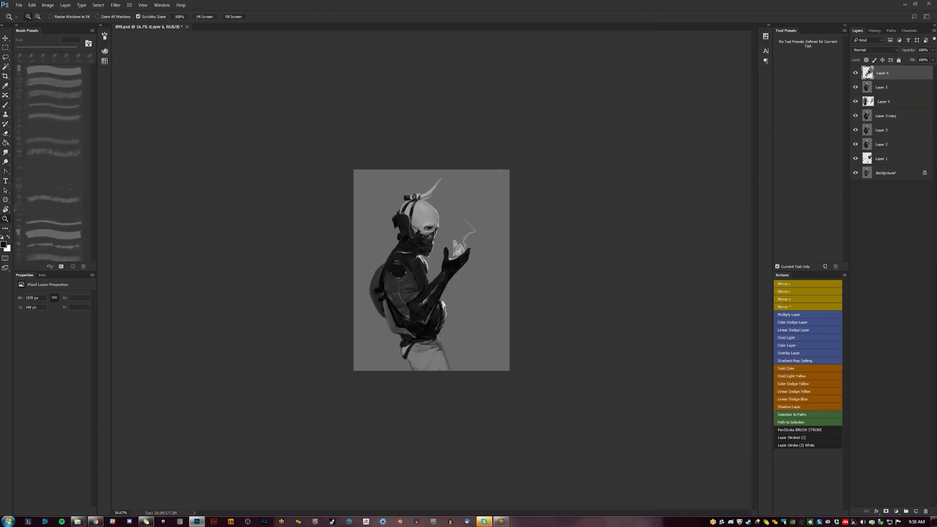
pyautogui.press('F2')
pyautogui.hotkey('ctrl', '+')
pyautogui.press('b')
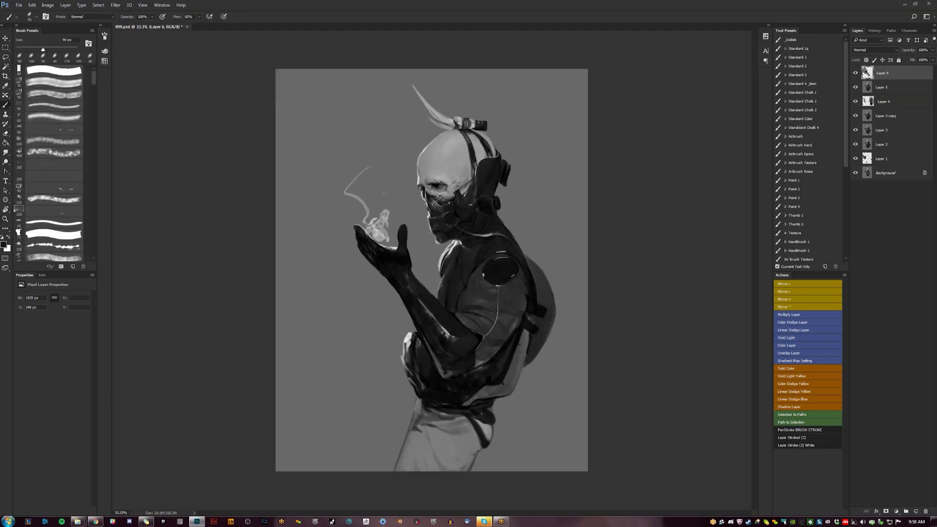
pyautogui.moveTo(438, 319); pyautogui.dragTo(449, 330)
# Paint sampled dark tones on the chest between shoulder and forearm with the brush at 70 px.
pyautogui.hotkey('ctrl', 'space')
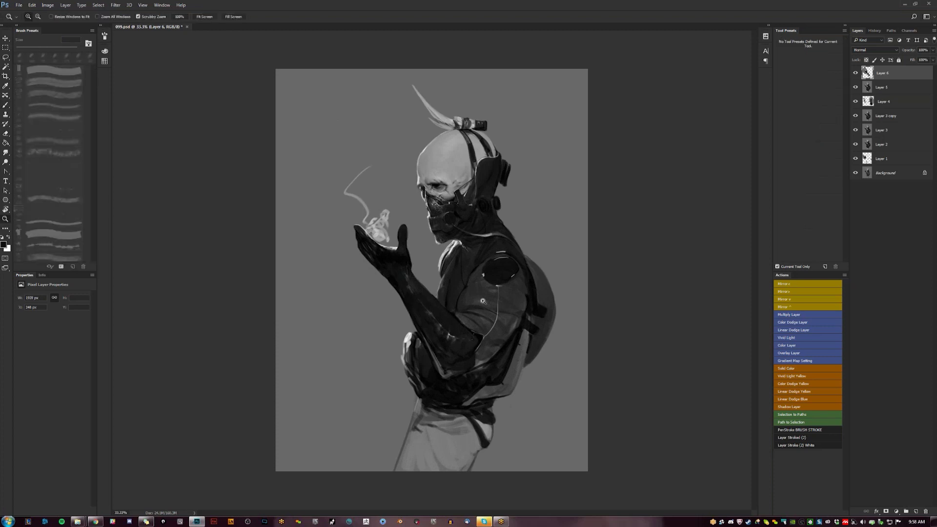
pyautogui.keyDown('ctrl'); pyautogui.click(493, 307); pyautogui.keyUp('ctrl')
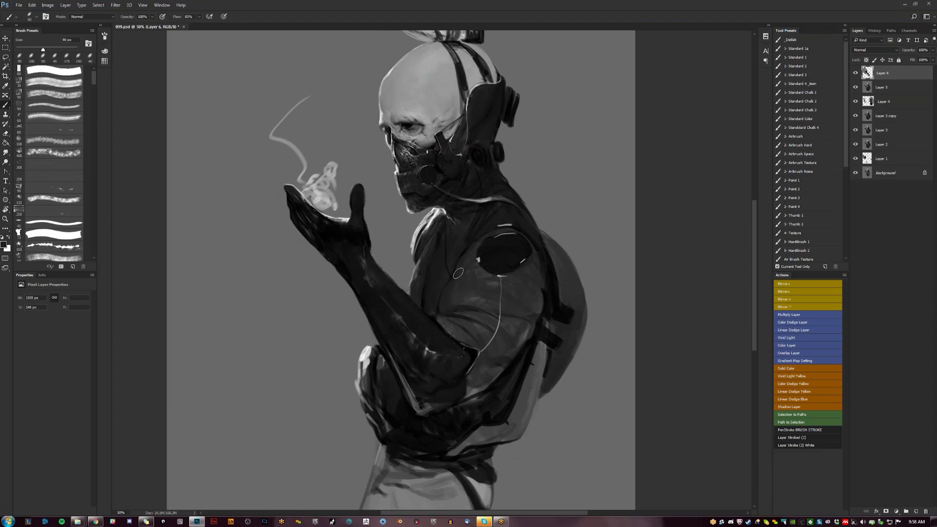
pyautogui.press('d')
pyautogui.press('[')
pyautogui.press('[')
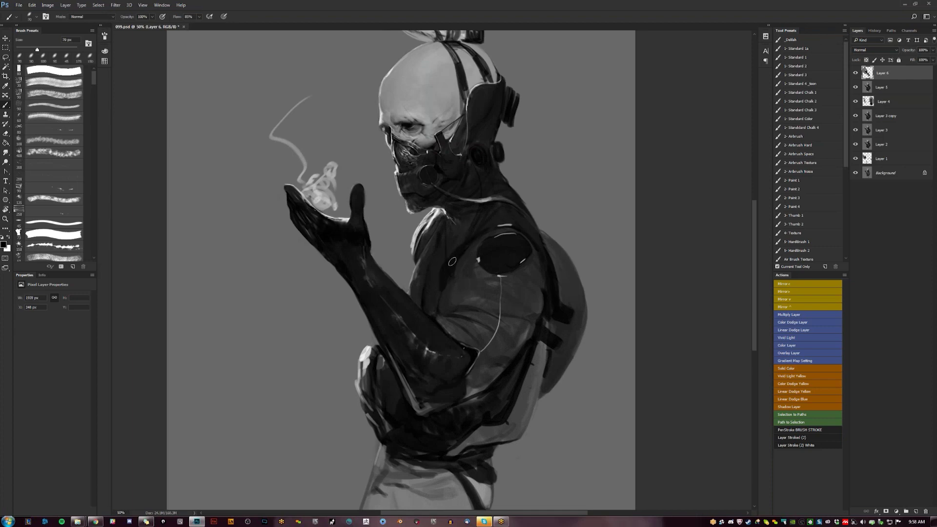
pyautogui.keyDown('alt'); pyautogui.click(461, 252); pyautogui.keyUp('alt')
pyautogui.moveTo(459, 264); pyautogui.dragTo(464, 251)
pyautogui.keyDown('alt'); pyautogui.click(440, 313); pyautogui.keyUp('alt')
pyautogui.moveTo(438, 309); pyautogui.dragTo(437, 297)
# Mirror the canvas and refine the rim-lit edge of the chest below the chin with a smaller brush.
pyautogui.hotkey('ctrl', '-')
pyautogui.hotkey('ctrl', '-')
pyautogui.hotkey('ctrl', 'shift', 'h')
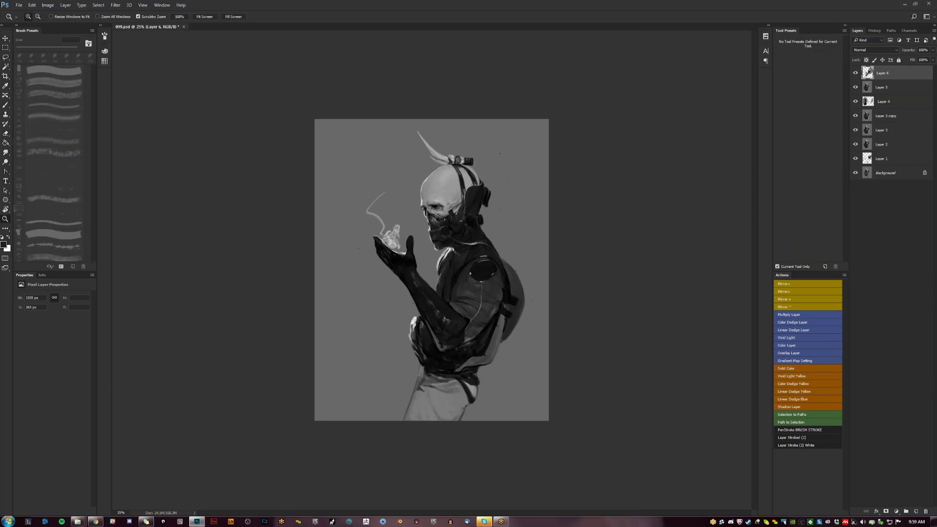
pyautogui.hotkey('ctrl', '+')
pyautogui.hotkey('ctrl', '+')
pyautogui.press('b')
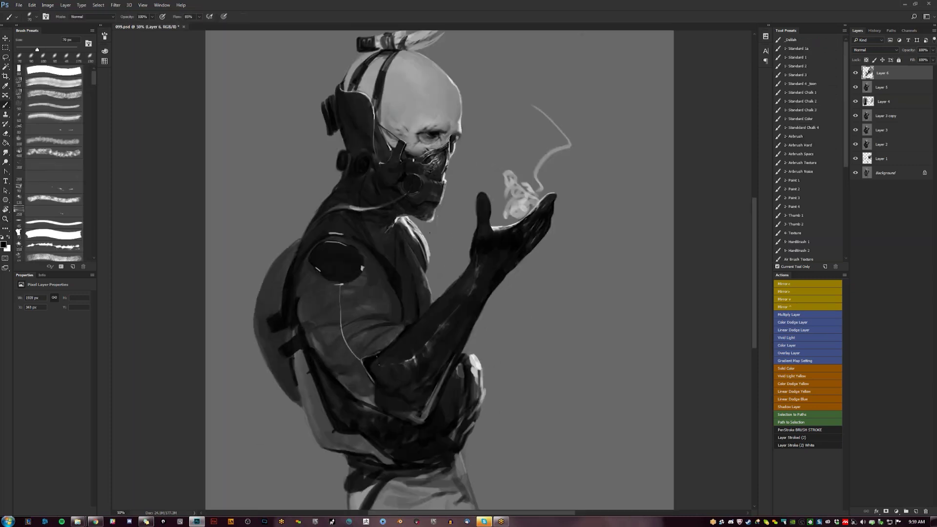
pyautogui.press('[')
pyautogui.press('[')
pyautogui.moveTo(402, 219); pyautogui.dragTo(426, 255)
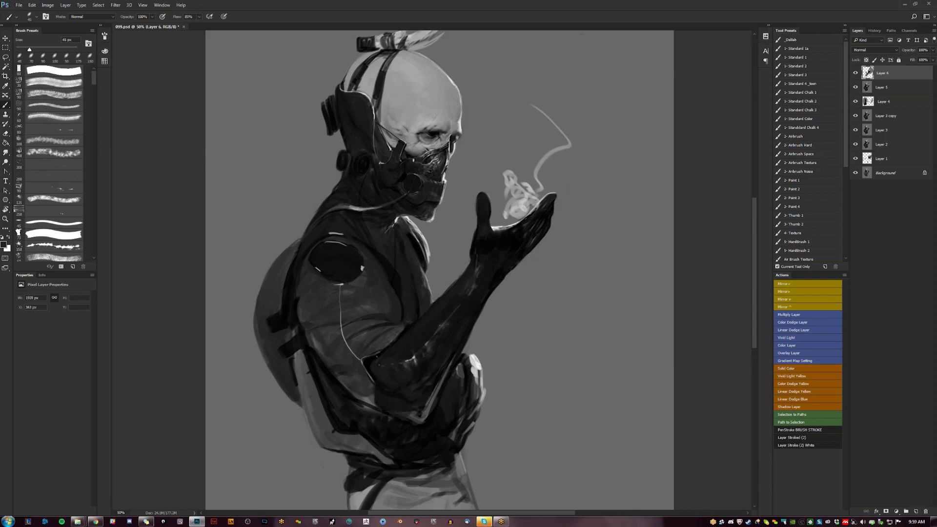
# Undo the last two brush strokes and mirror the canvas.
pyautogui.hotkey('ctrl', 'alt', 'z')
pyautogui.hotkey('ctrl', 'alt', 'z')
pyautogui.hotkey('ctrl', 'shift', 'h')
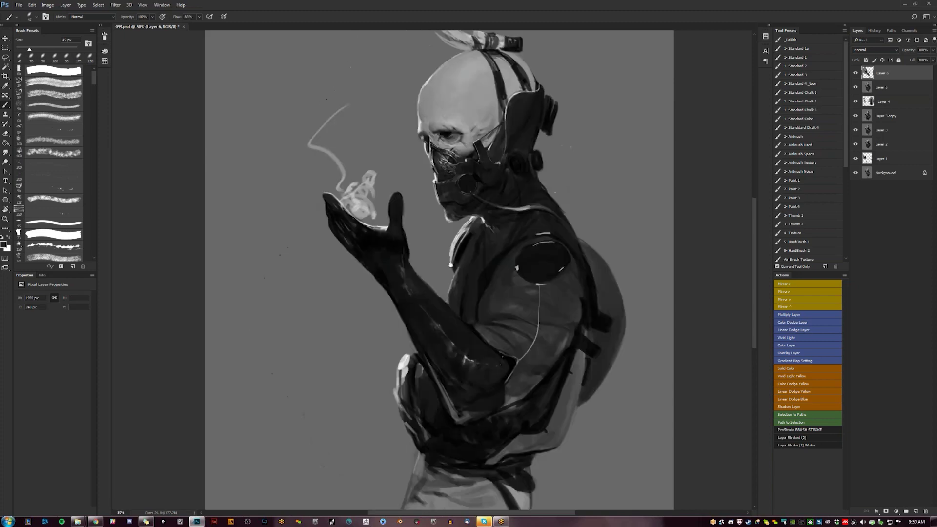
pyautogui.moveTo(453, 217)
pyautogui.mouseDown()
pyautogui.moveTo(417, 294)
pyautogui.moveTo(363, 288)
pyautogui.mouseUp()
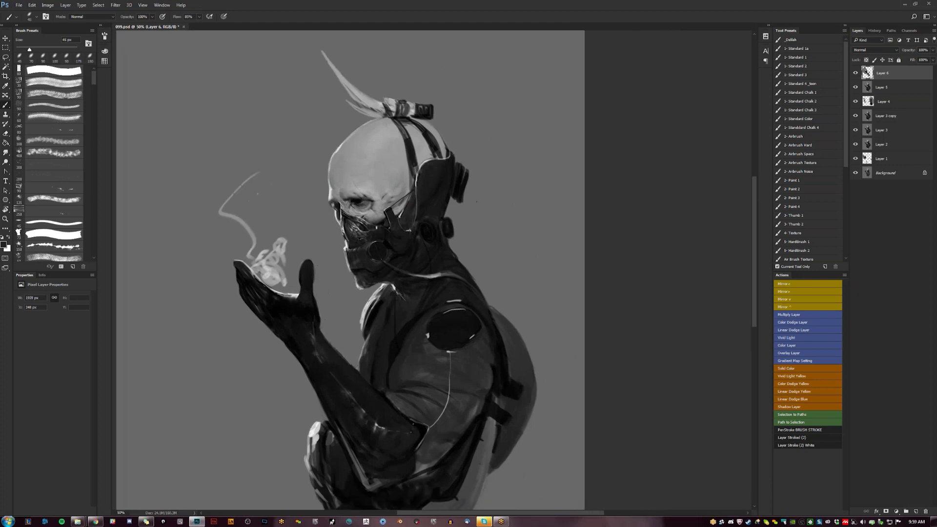
# Stamp the visible artwork onto a new layer and copy the lassoed eye area to its own layer.
pyautogui.press('l')
pyautogui.hotkey('ctrl', 'shift', 'alt', 'n')
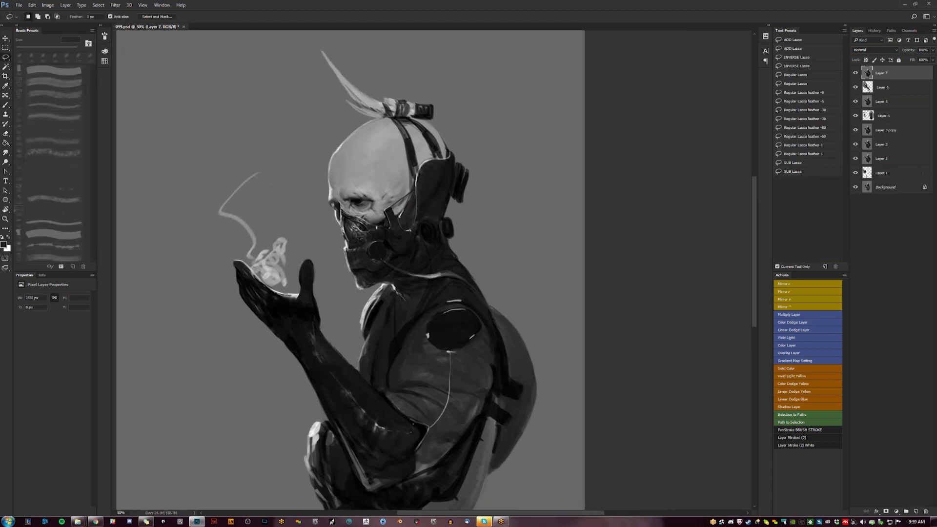
pyautogui.moveTo(383, 192)
pyautogui.mouseDown()
pyautogui.moveTo(344, 180)
pyautogui.moveTo(337, 192)
pyautogui.moveTo(351, 212)
pyautogui.moveTo(379, 199)
pyautogui.mouseUp()
pyautogui.hotkey('ctrl', 'j')
# Move the copied eye area slightly up and toward the back of the head.
pyautogui.hotkey('ctrl', 't')
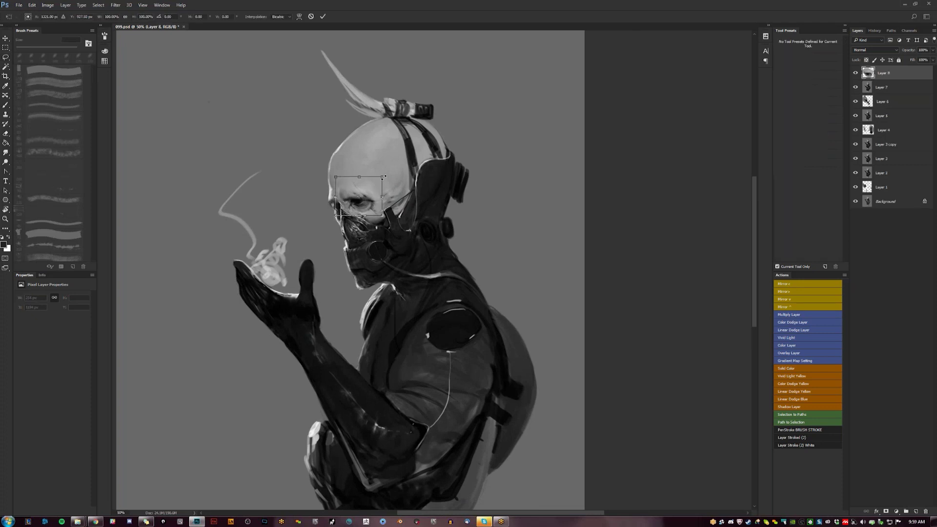
pyautogui.moveTo(375, 192); pyautogui.dragTo(379, 190)
pyautogui.press('Return')
pyautogui.press('l')
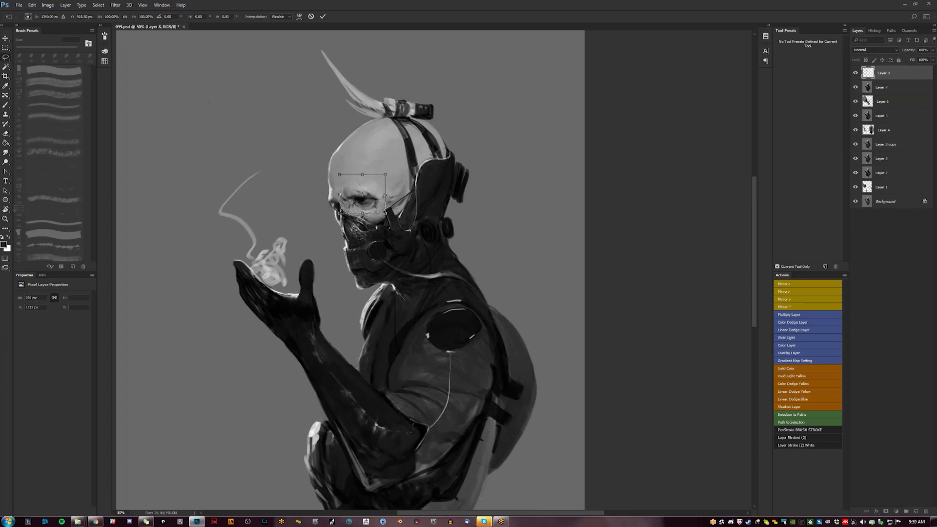
# Mirror the canvas and touch up the face's front contour at the brow with a small brush.
pyautogui.press('F2')
pyautogui.press('z')
pyautogui.click(356, 194)
pyautogui.press('b')
pyautogui.press('d')
pyautogui.press('[')
pyautogui.press('[')
pyautogui.press('[')
pyautogui.press('[')
pyautogui.press('[')
pyautogui.press('[')
pyautogui.press('[')
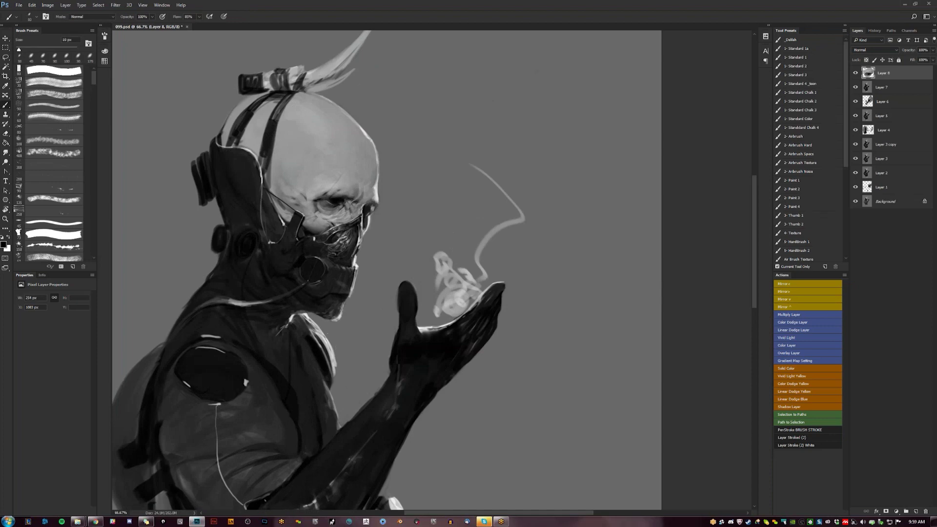
pyautogui.press(']')
pyautogui.press(']')
pyautogui.moveTo(366, 183); pyautogui.dragTo(372, 174)
# Resize the brush and blend the area beneath the eye with sampled skin tones.
pyautogui.press('[')
pyautogui.press('[')
pyautogui.press('[')
pyautogui.press('d')
pyautogui.press(']')
pyautogui.press(']')
pyautogui.press(']')
pyautogui.press(']')
pyautogui.press('x')
pyautogui.keyDown('alt'); pyautogui.click(336, 216); pyautogui.keyUp('alt')
pyautogui.keyDown('alt'); pyautogui.click(332, 216); pyautogui.keyUp('alt')
# Darken the eye's outer corner with black and blend the skin around it with sampled greys.
pyautogui.press('z')
pyautogui.keyDown('alt'); pyautogui.click(341, 240); pyautogui.keyUp('alt')
pyautogui.keyDown('alt'); pyautogui.click(341, 240); pyautogui.keyUp('alt')
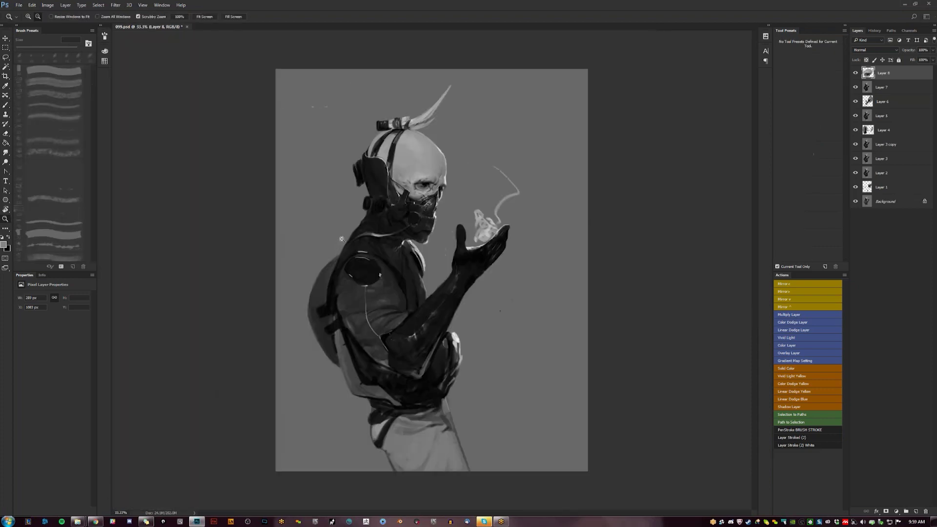
pyautogui.keyDown('alt'); pyautogui.click(344, 239); pyautogui.keyUp('alt')
pyautogui.click(432, 205)
pyautogui.click(432, 205)
pyautogui.click(432, 205)
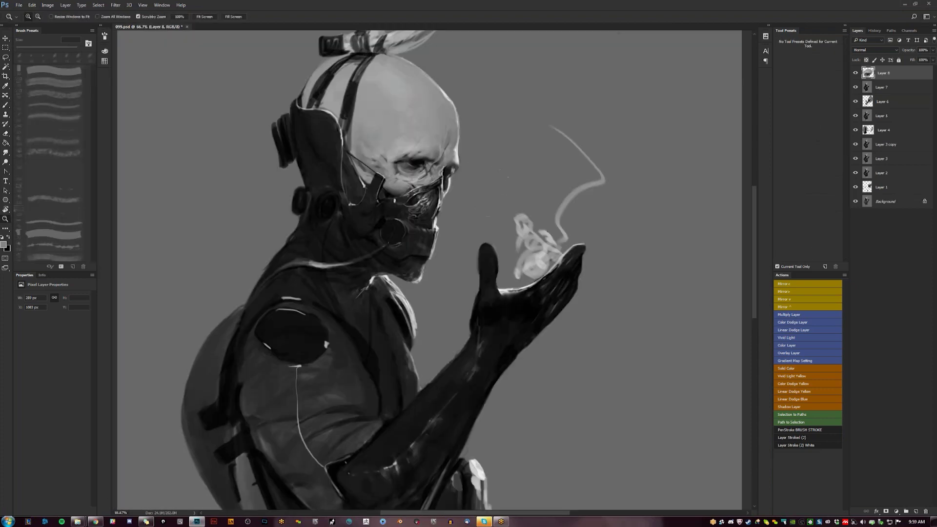
pyautogui.click(409, 166)
pyautogui.press('b')
pyautogui.press('d')
pyautogui.moveTo(410, 162); pyautogui.dragTo(417, 160)
pyautogui.keyDown('alt'); pyautogui.click(410, 161); pyautogui.keyUp('alt')
pyautogui.keyDown('alt'); pyautogui.click(402, 159); pyautogui.keyUp('alt')
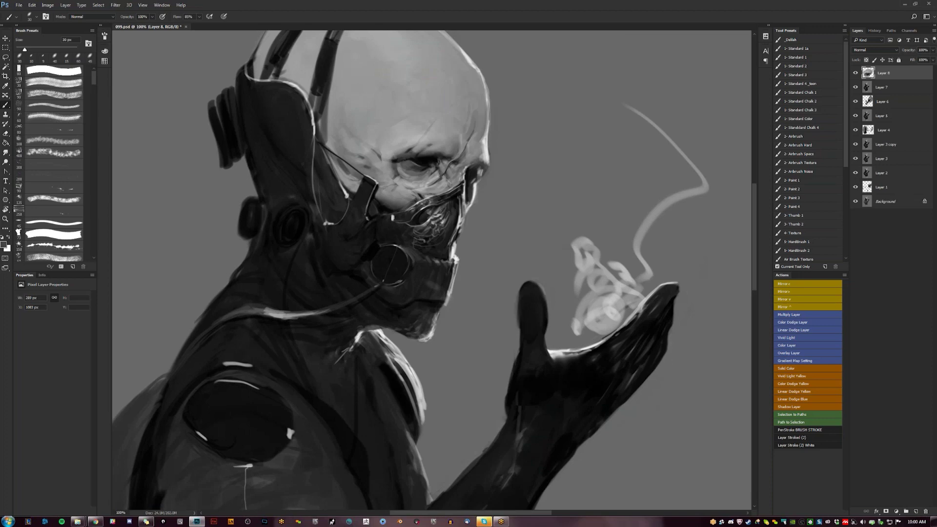
pyautogui.keyDown('alt'); pyautogui.click(400, 165); pyautogui.keyUp('alt')
# Paint a fine dark wrinkle across the temple behind the eye with a small black brush.
pyautogui.press('z')
pyautogui.keyDown('alt'); pyautogui.click(396, 151); pyautogui.keyUp('alt')
pyautogui.keyDown('alt'); pyautogui.click(396, 151); pyautogui.keyUp('alt')
pyautogui.keyDown('alt'); pyautogui.click(395, 152); pyautogui.keyUp('alt')
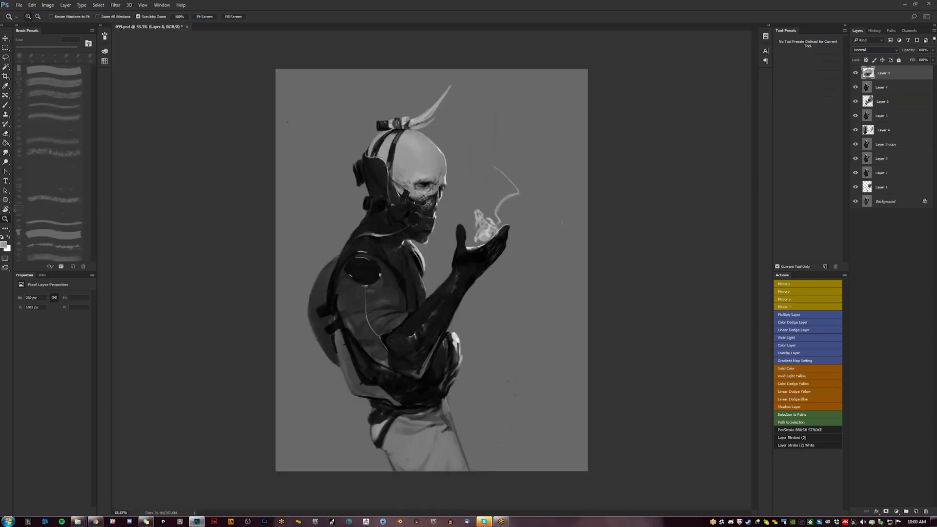
pyautogui.click(420, 191)
pyautogui.click(420, 191)
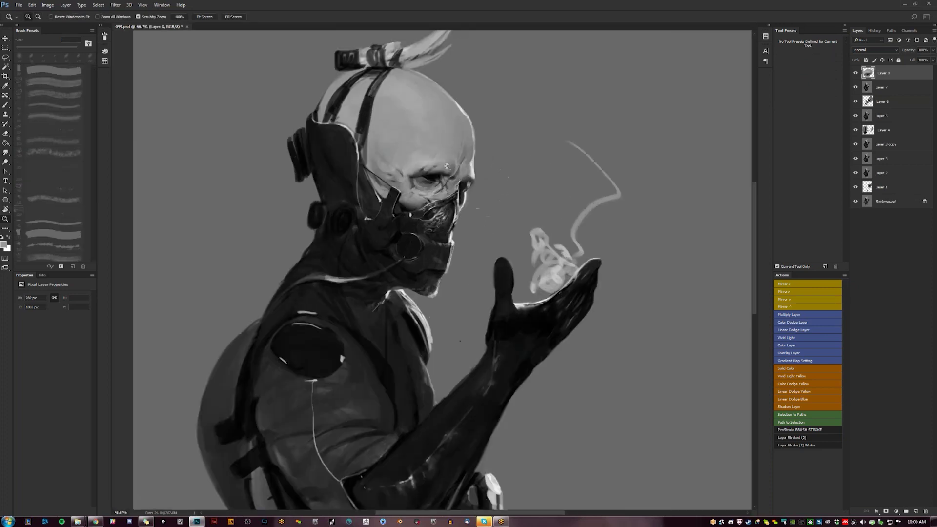
pyautogui.click(420, 190)
pyautogui.press('b')
pyautogui.press('d')
pyautogui.press('[')
pyautogui.press('[')
pyautogui.press('[')
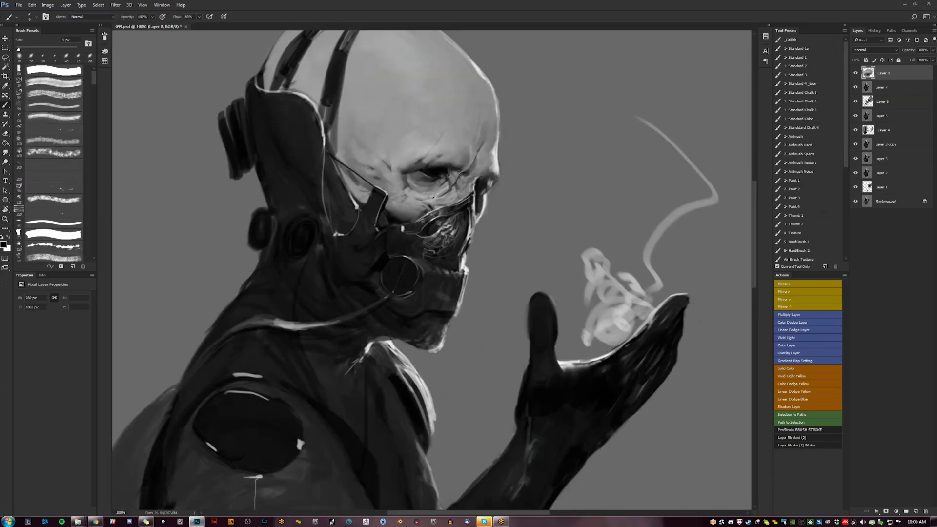
pyautogui.press(']')
pyautogui.moveTo(375, 171); pyautogui.dragTo(360, 166)
# Soften the temple wrinkles with a slightly larger brush and a sampled skin tone.
pyautogui.press(']')
pyautogui.press('d')
pyautogui.keyDown('alt'); pyautogui.click(406, 202); pyautogui.keyUp('alt')
pyautogui.moveTo(379, 181); pyautogui.dragTo(363, 178)
pyautogui.press(']')
pyautogui.press(']')
pyautogui.press(']')
# Mirror the canvas and retouch the forehead's front contour with a resized brush and a sampled grey.
pyautogui.press('z')
pyautogui.keyDown('alt'); pyautogui.click(449, 194); pyautogui.keyUp('alt')
pyautogui.keyDown('alt'); pyautogui.click(450, 194); pyautogui.keyUp('alt')
pyautogui.keyDown('alt'); pyautogui.click(449, 194); pyautogui.keyUp('alt')
pyautogui.keyDown('alt'); pyautogui.click(450, 194); pyautogui.keyUp('alt')
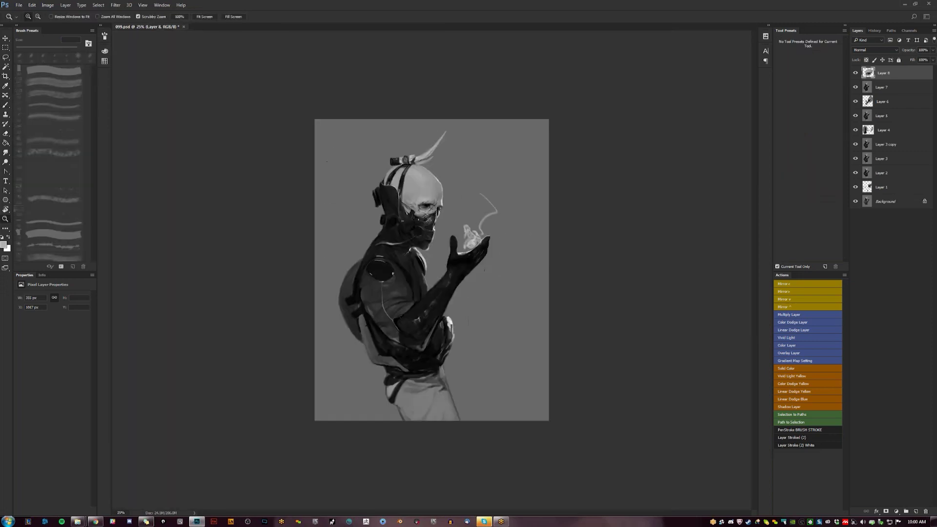
pyautogui.press('F2')
pyautogui.click(426, 202)
pyautogui.click(426, 202)
pyautogui.click(426, 202)
pyautogui.moveTo(427, 202); pyautogui.dragTo(382, 204)
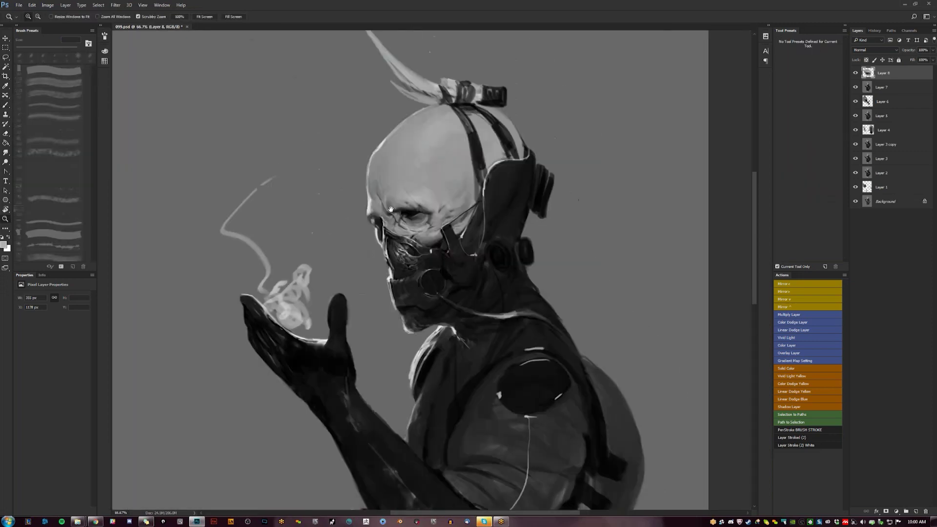
pyautogui.press('b')
pyautogui.hotkey('ctrl', '+')
pyautogui.press('[')
pyautogui.press('[')
pyautogui.press(']')
pyautogui.press(']')
pyautogui.press(']')
pyautogui.press(']')
pyautogui.keyDown('alt'); pyautogui.click(366, 176); pyautogui.keyUp('alt')
pyautogui.click(366, 175)
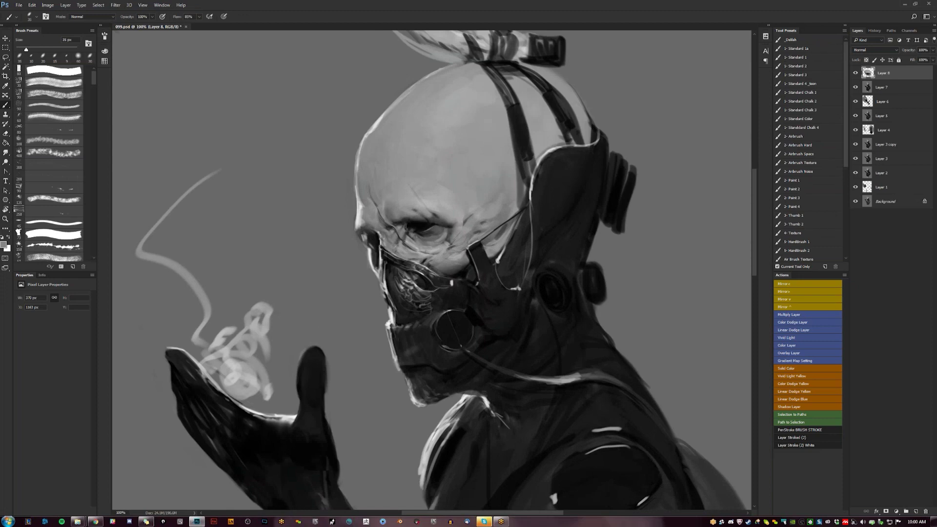
# Refine the forehead and brow with varying brush sizes and mirror the canvas back.
pyautogui.press('[')
pyautogui.press(']')
pyautogui.press(']')
pyautogui.press(']')
pyautogui.press('[')
pyautogui.press('[')
pyautogui.press('[')
pyautogui.press('[')
pyautogui.press('[')
pyautogui.press('[')
pyautogui.press('[')
pyautogui.press('[')
pyautogui.press(']')
pyautogui.press(']')
pyautogui.press('z')
pyautogui.keyDown('alt'); pyautogui.click(449, 193); pyautogui.keyUp('alt')
pyautogui.keyDown('alt'); pyautogui.click(448, 193); pyautogui.keyUp('alt')
pyautogui.keyDown('alt'); pyautogui.click(448, 193); pyautogui.keyUp('alt')
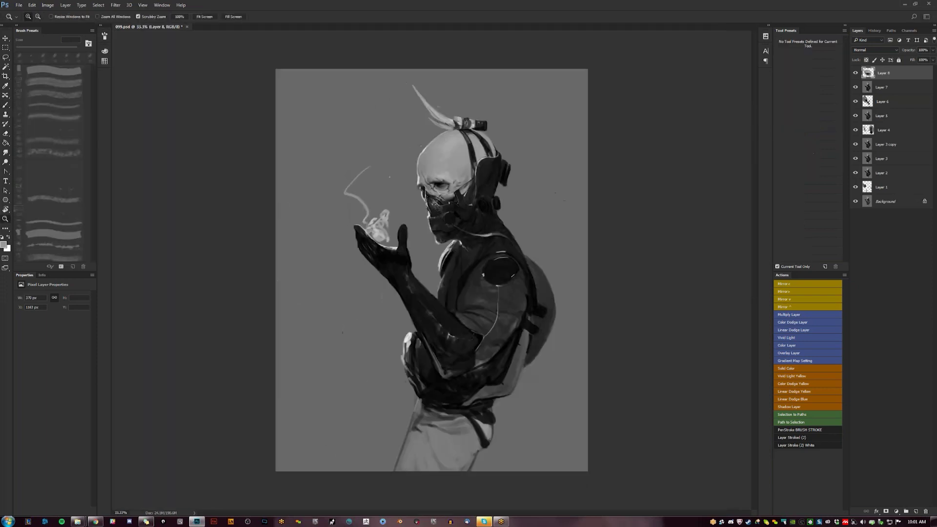
pyautogui.hotkey('ctrl', 'shift', 'h')
# Stamp the visible artwork onto a new layer and merge it with the layers down to Layer 6.
pyautogui.click(448, 194)
pyautogui.hotkey('ctrl', 'shift', 'alt', 'n')
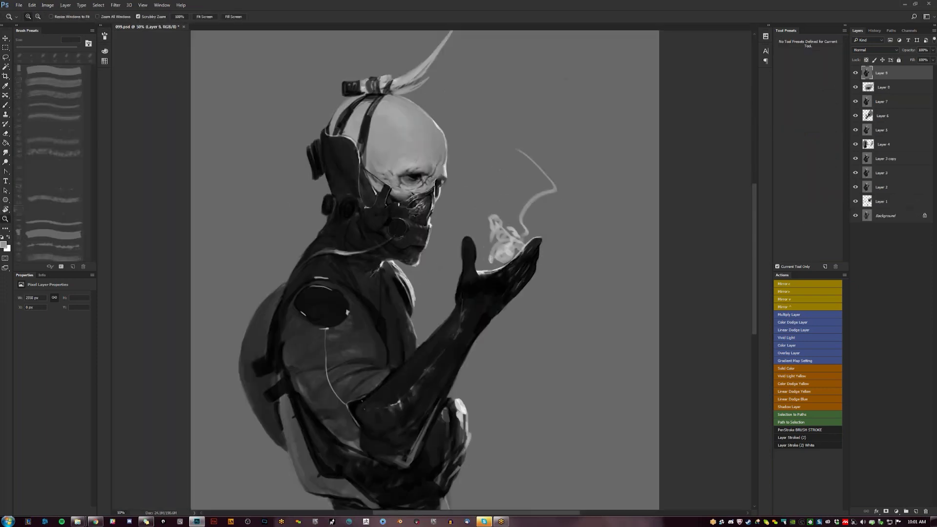
pyautogui.keyDown('shift'); pyautogui.click(907, 121); pyautogui.keyUp('shift')
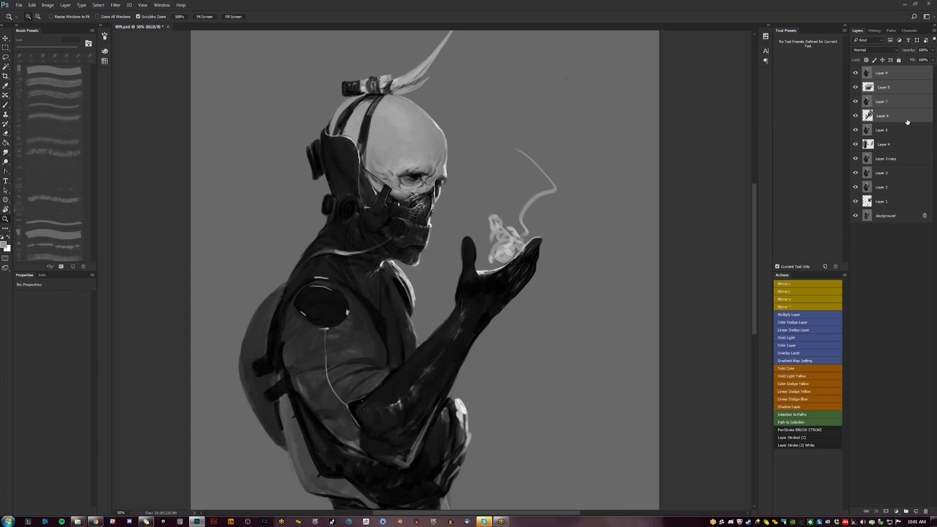
pyautogui.hotkey('ctrl', 'e')
# Toggle the visibility of the layers from Layer 9 down to Layer 1 to compare earlier stages of the painting.
pyautogui.click(855, 73)
pyautogui.click(855, 87)
pyautogui.click(856, 88)
pyautogui.click(883, 89)
pyautogui.moveTo(856, 88); pyautogui.dragTo(855, 159)
pyautogui.click(855, 158)
pyautogui.click(856, 144)
pyautogui.click(855, 145)
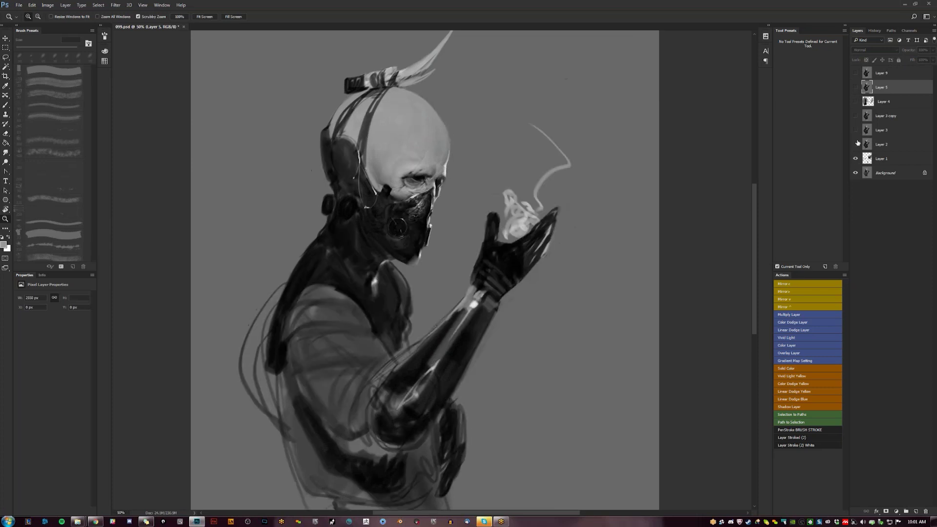
pyautogui.click(855, 159)
pyautogui.click(855, 159)
pyautogui.moveTo(855, 144); pyautogui.dragTo(854, 135)
pyautogui.click(855, 131)
pyautogui.click(855, 130)
pyautogui.click(855, 131)
pyautogui.click(855, 130)
pyautogui.click(856, 130)
pyautogui.click(856, 131)
pyautogui.click(856, 131)
# Merge Layer 3, Layer 2 and Layer 1 into one layer.
pyautogui.click(881, 130)
pyautogui.keyDown('shift'); pyautogui.click(885, 159); pyautogui.keyUp('shift')
pyautogui.hotkey('ctrl', 'e')
# Show the hidden upper layers again and merge Layer 9, Layer 5, Layer 4 and Layer 3 copy into one.
pyautogui.click(855, 115)
pyautogui.click(855, 102)
pyautogui.click(855, 87)
pyautogui.click(855, 73)
pyautogui.click(889, 75)
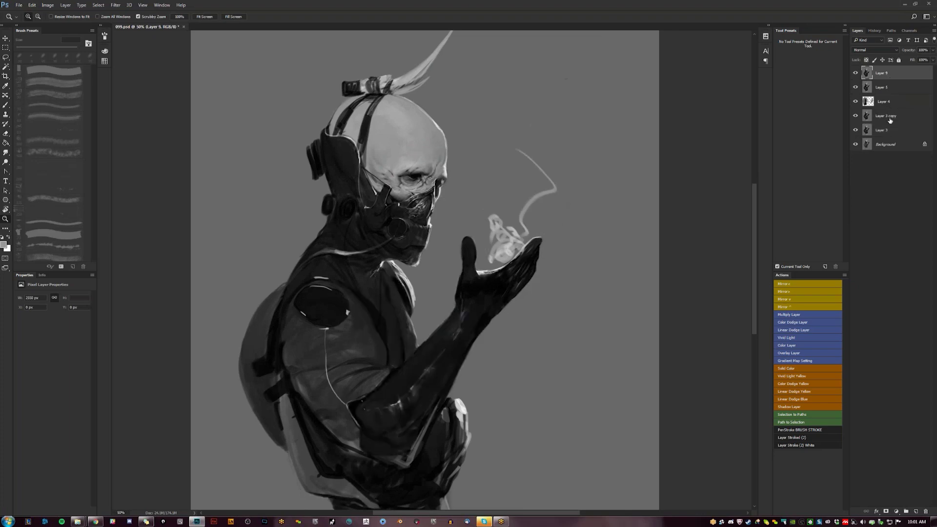
pyautogui.keyDown('shift'); pyautogui.click(890, 121); pyautogui.keyUp('shift')
pyautogui.hotkey('ctrl', 'e')
pyautogui.click(855, 73)
pyautogui.click(855, 73)
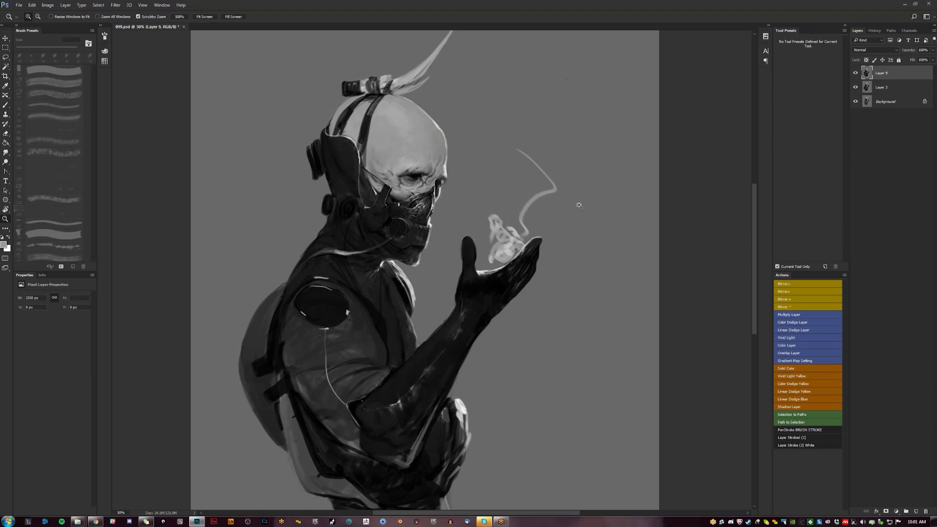
# Mirror the canvas and touch up the brow beside the nose bridge with black and a sampled skin tone.
pyautogui.keyDown('alt'); pyautogui.click(390, 245); pyautogui.keyUp('alt')
pyautogui.keyDown('alt'); pyautogui.click(407, 258); pyautogui.keyUp('alt')
pyautogui.hotkey('ctrl', '+')
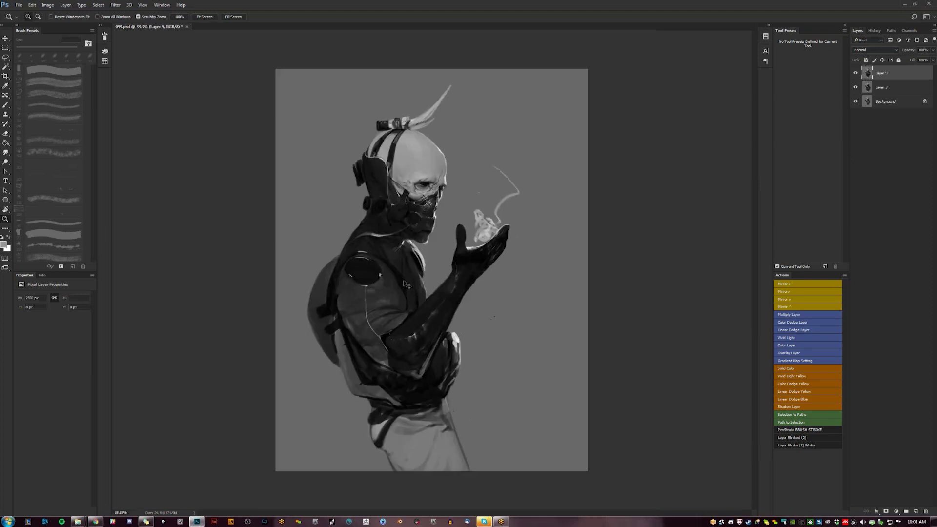
pyautogui.hotkey('ctrl', 'shift', 'h')
pyautogui.moveTo(457, 157); pyautogui.dragTo(429, 188)
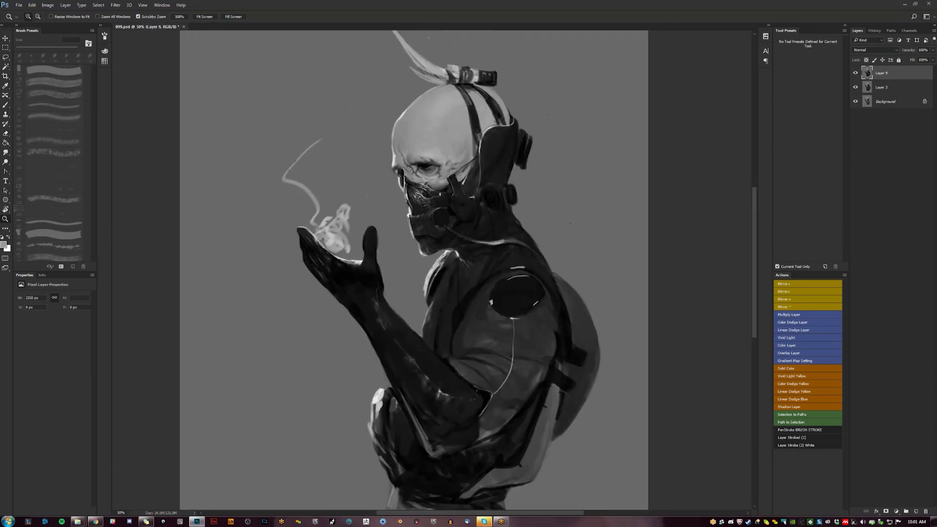
pyautogui.click(445, 173)
pyautogui.press('b')
pyautogui.press('x')
pyautogui.press('x')
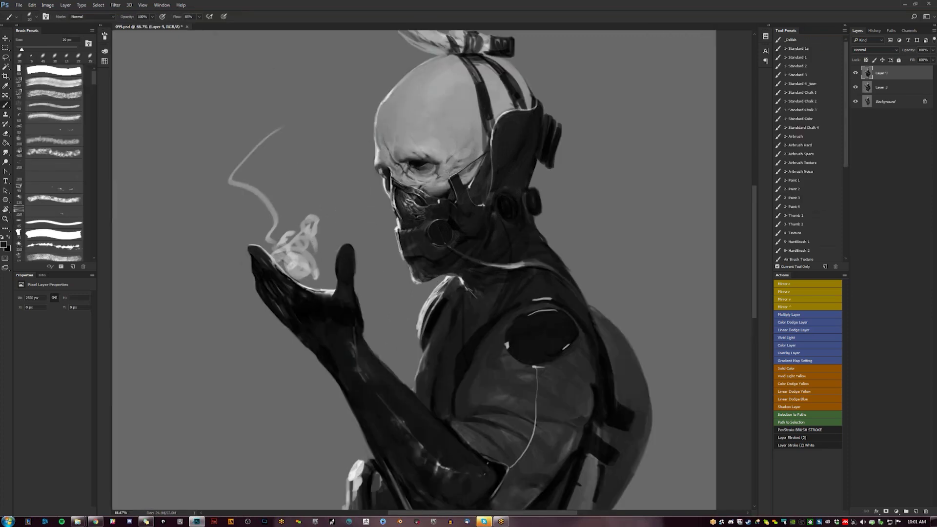
pyautogui.press('x')
pyautogui.press('x')
pyautogui.keyDown('alt'); pyautogui.click(383, 167); pyautogui.keyUp('alt')
pyautogui.press('d')
# Mirror the canvas back and refine the skin and shadow between the eye and the nose bridge.
pyautogui.hotkey('ctrl', 'shift', 'h')
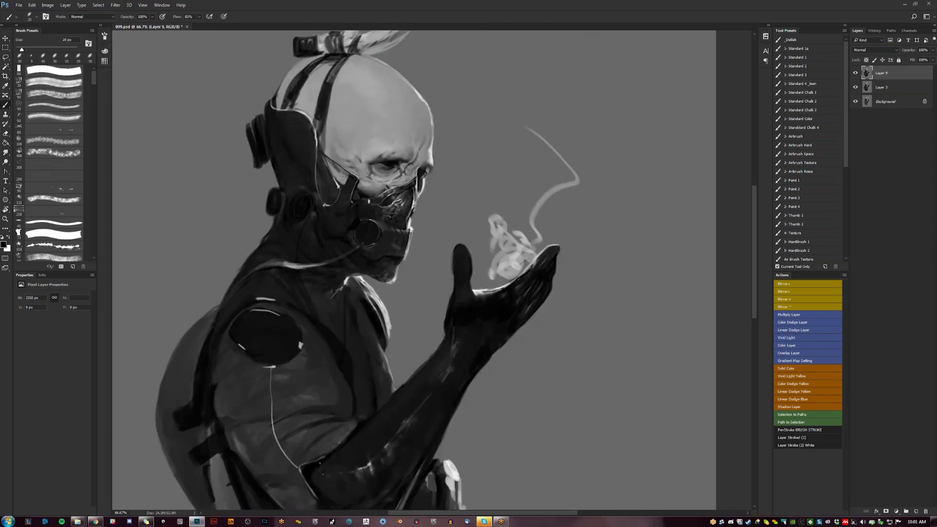
pyautogui.keyDown('alt'); pyautogui.click(406, 162); pyautogui.keyUp('alt')
pyautogui.scroll(1, 401, 160)
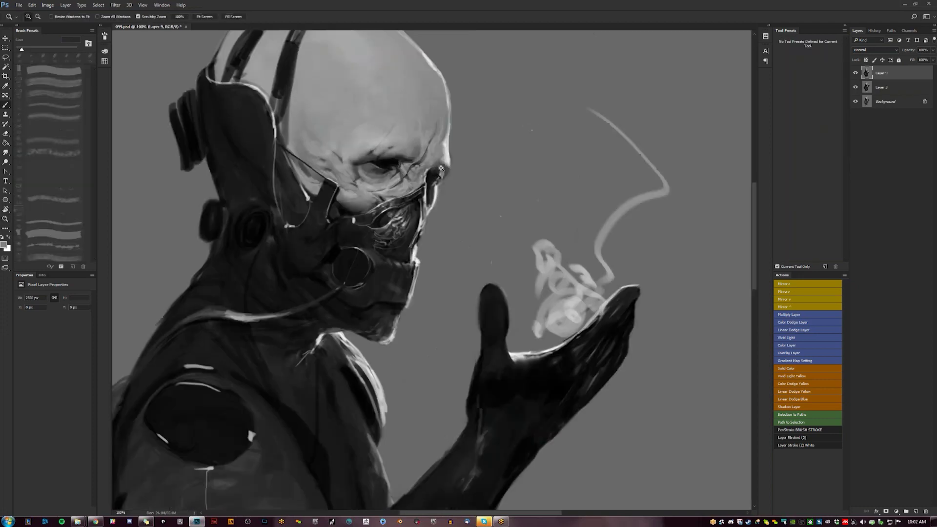
pyautogui.press('d')
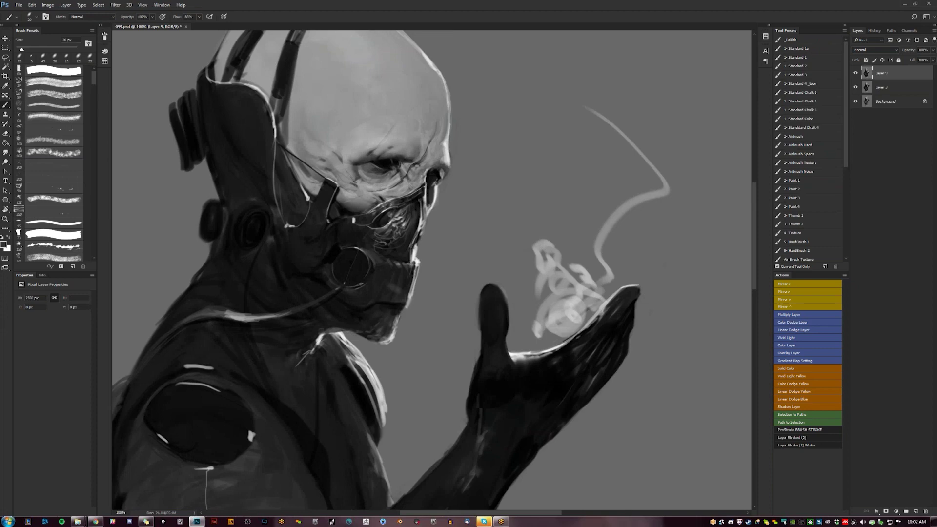
# Paint the side of the scalp along the front head strap with light grey strokes.
pyautogui.press('z')
pyautogui.moveTo(442, 251); pyautogui.dragTo(397, 253)
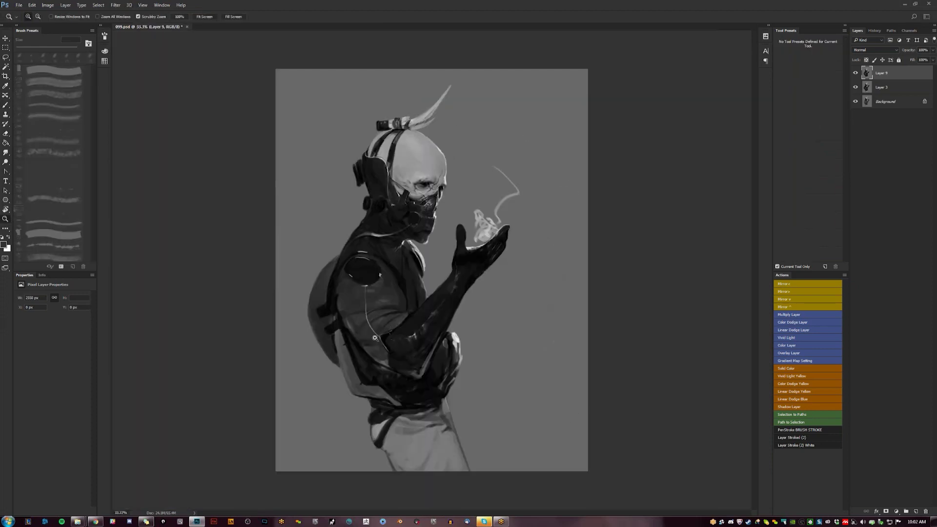
pyautogui.click(408, 177)
pyautogui.click(409, 177)
pyautogui.click(408, 177)
pyautogui.press('b')
pyautogui.keyDown('alt'); pyautogui.click(531, 395); pyautogui.keyUp('alt')
pyautogui.press(']')
pyautogui.press(']')
pyautogui.press(']')
pyautogui.moveTo(380, 191); pyautogui.dragTo(398, 210)
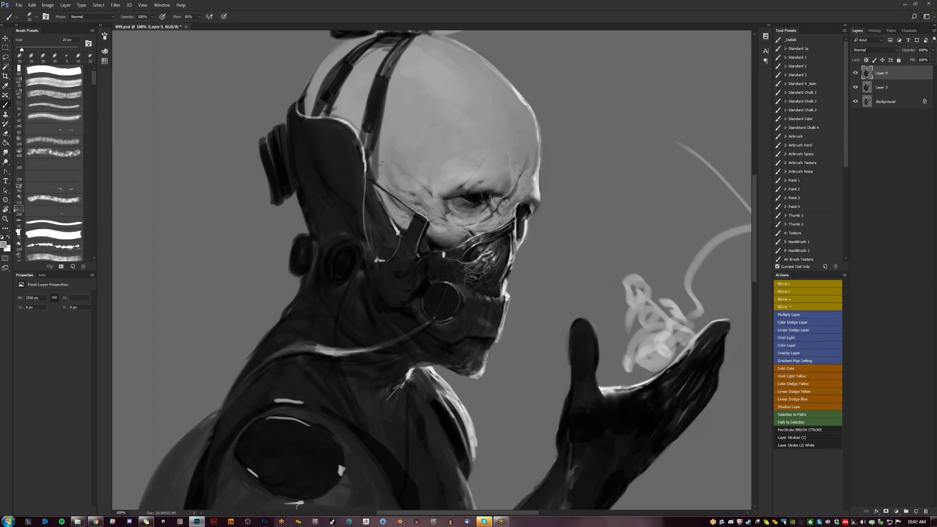
pyautogui.moveTo(375, 180); pyautogui.dragTo(386, 91)
pyautogui.moveTo(379, 139); pyautogui.dragTo(386, 88)
pyautogui.moveTo(377, 180)
pyautogui.mouseDown()
pyautogui.moveTo(388, 178)
pyautogui.moveTo(385, 165)
pyautogui.mouseUp()
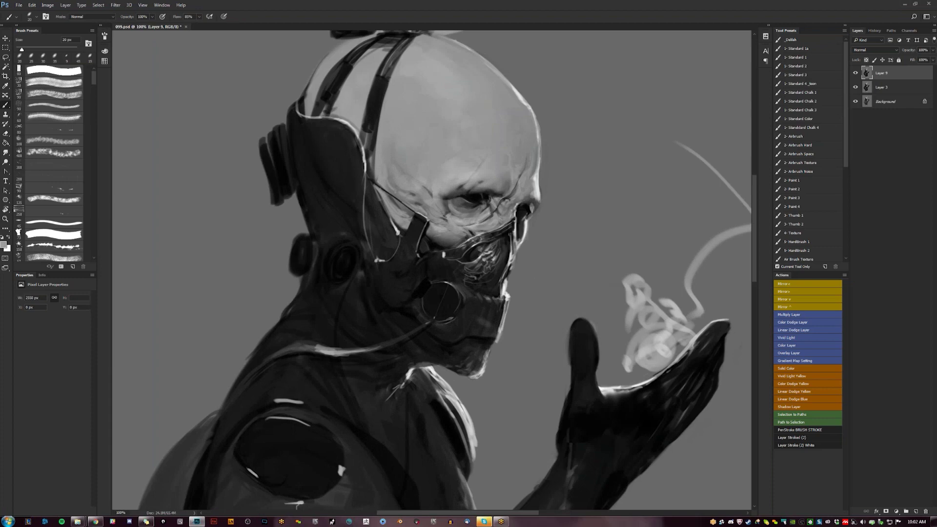
# Touch up the skin above the eye's outer corner with a sampled grey and black.
pyautogui.keyDown('alt'); pyautogui.click(434, 189); pyautogui.keyUp('alt')
pyautogui.press('d')
pyautogui.press('z')
pyautogui.keyDown('alt'); pyautogui.click(438, 217); pyautogui.keyUp('alt')
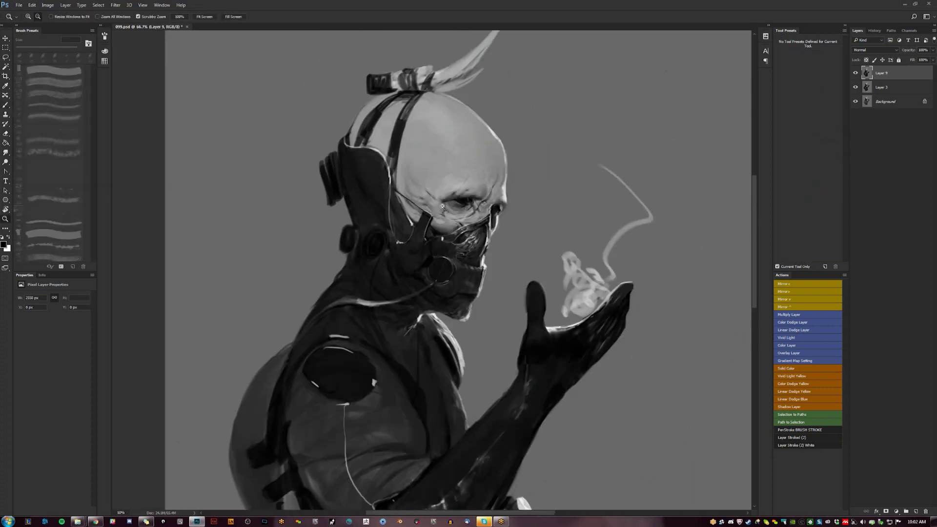
# Mirror the canvas, refine the skin and creases between the inner eye and the nose bridge, and reset the default colours.
pyautogui.keyDown('alt'); pyautogui.click(460, 253); pyautogui.keyUp('alt')
pyautogui.keyDown('alt'); pyautogui.click(460, 253); pyautogui.keyUp('alt')
pyautogui.press('F2')
pyautogui.click(457, 191)
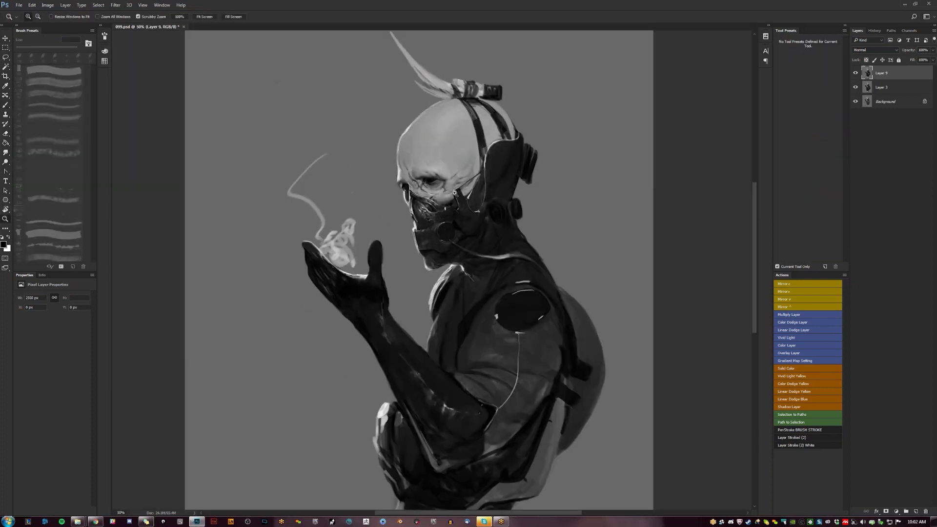
pyautogui.click(457, 191)
pyautogui.click(457, 192)
pyautogui.press('b')
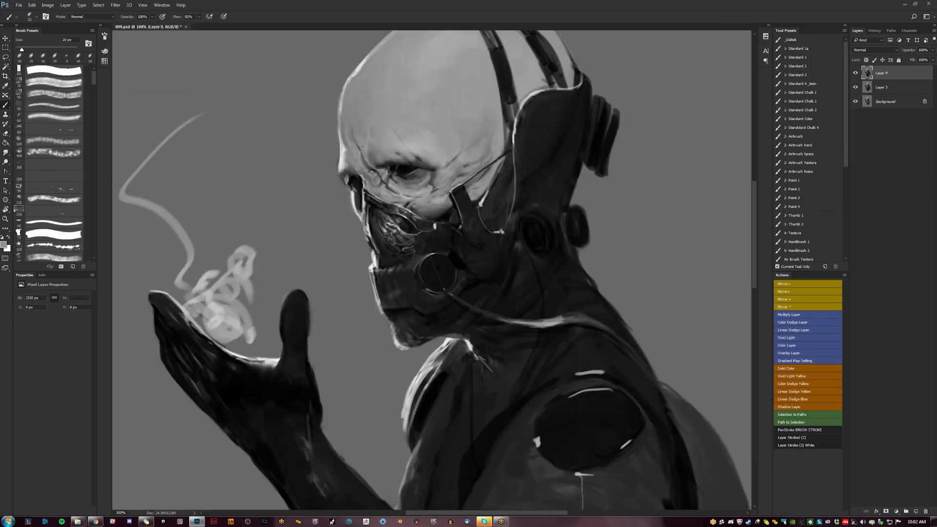
pyautogui.press(']')
pyautogui.moveTo(374, 173); pyautogui.dragTo(395, 191)
pyautogui.press('d')
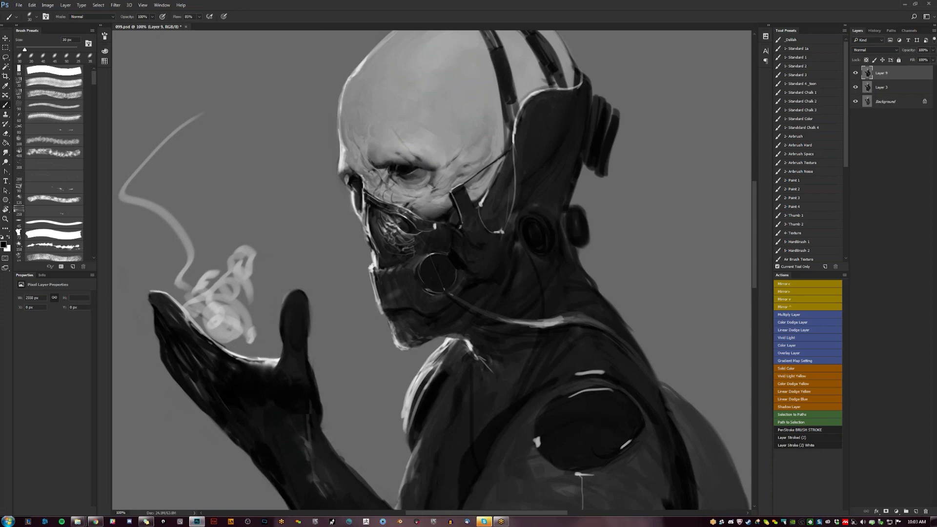
# Mirror the canvas back and hide the interface panels to review the whole head.
pyautogui.press('z')
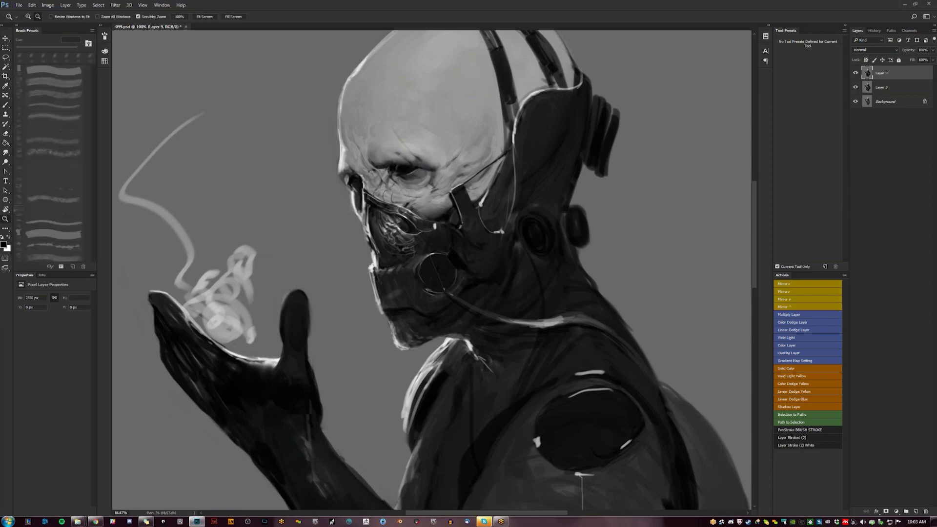
pyautogui.keyDown('alt'); pyautogui.click(410, 212); pyautogui.keyUp('alt')
pyautogui.keyDown('alt'); pyautogui.click(409, 212); pyautogui.keyUp('alt')
pyautogui.press('F2')
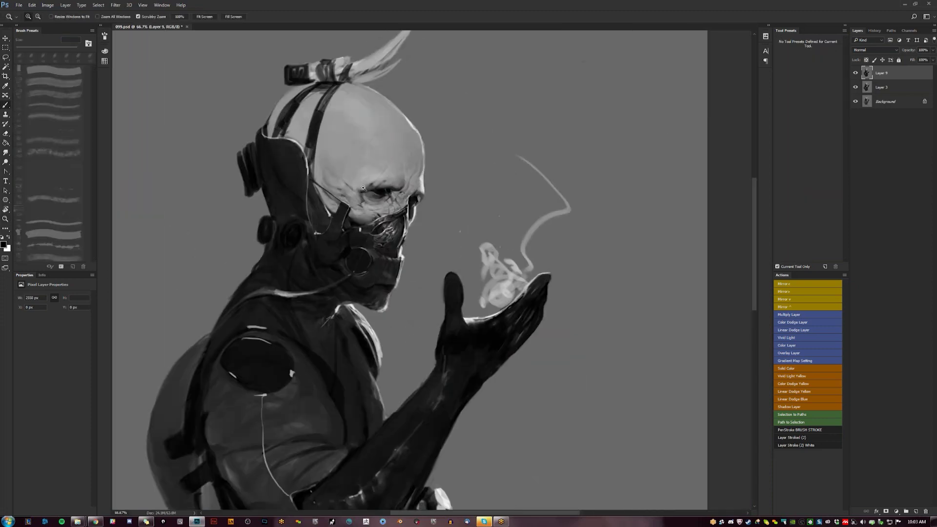
pyautogui.click(369, 170)
pyautogui.press('b')
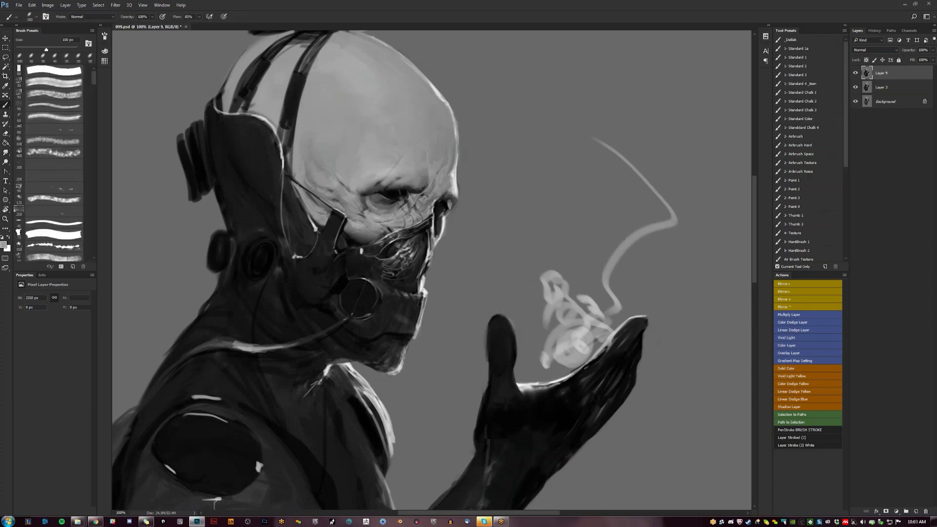
pyautogui.hotkey('ctrl', '-')
pyautogui.hotkey('ctrl', '-')
pyautogui.hotkey('ctrl', '-')
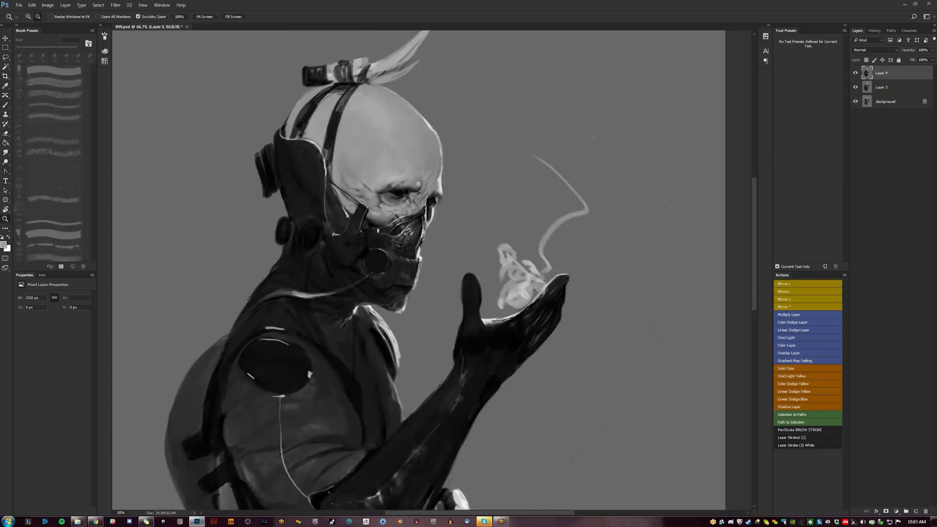
pyautogui.press('Tab')
# Paint a thin light curved seam on the upper part of the helmet's side panel and build up its rear top corner.
pyautogui.press('z')
pyautogui.click(450, 270)
pyautogui.click(450, 270)
pyautogui.moveTo(428, 152); pyautogui.dragTo(452, 280)
pyautogui.click(415, 170)
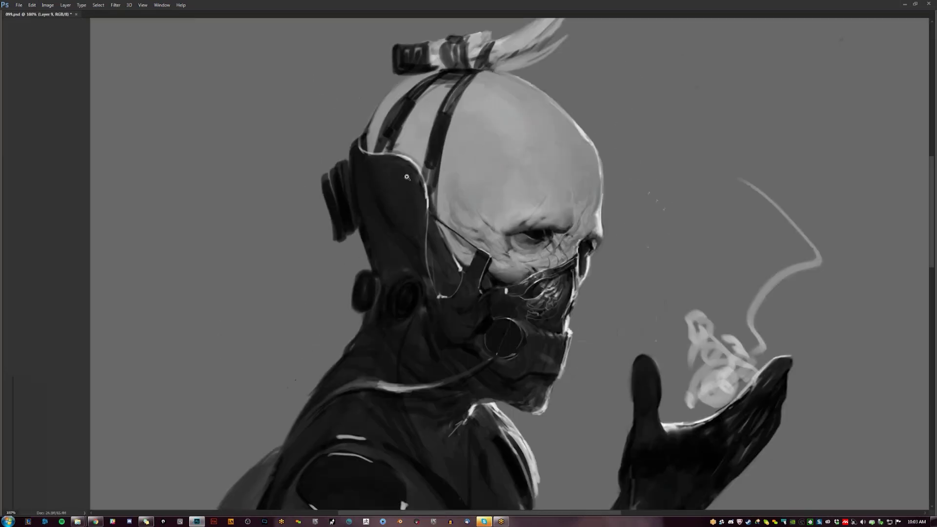
pyautogui.moveTo(377, 156)
pyautogui.mouseDown()
pyautogui.moveTo(412, 184)
pyautogui.moveTo(390, 197)
pyautogui.mouseUp()
pyautogui.moveTo(355, 142); pyautogui.dragTo(347, 161)
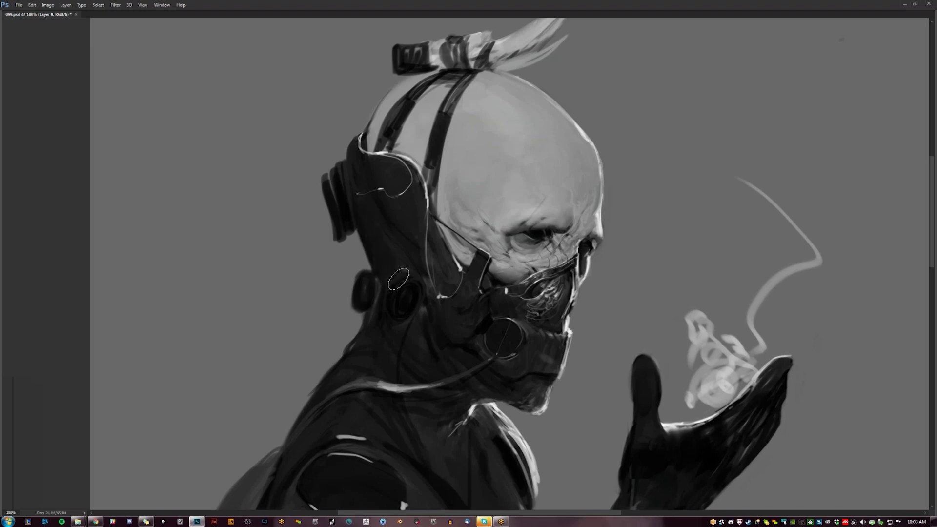
# Examine the figure's silhouette and mask in both mirrored orientations, at full-canvas and closer views.
pyautogui.hotkey('ctrl', '-')
pyautogui.hotkey('ctrl', '-')
pyautogui.hotkey('ctrl', '-')
pyautogui.hotkey('ctrl', 'shift', 'h')
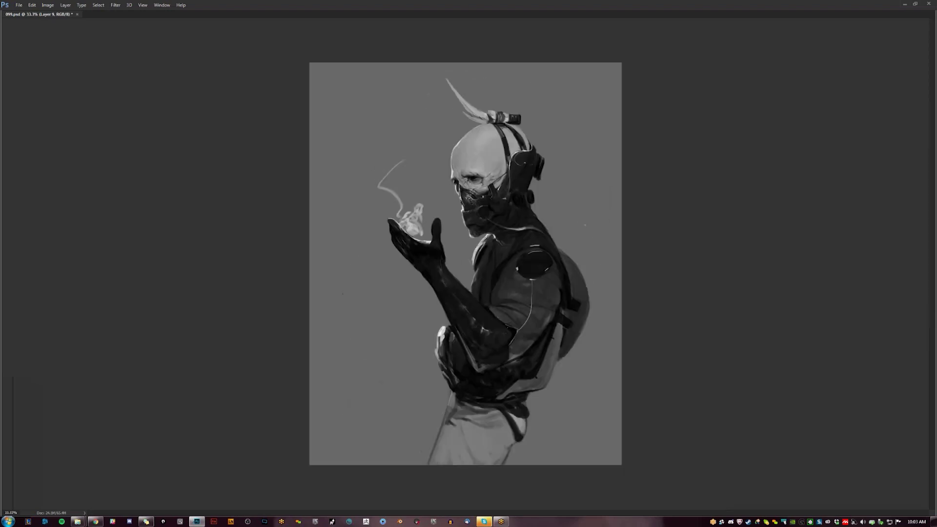
pyautogui.hotkey('ctrl', '+')
pyautogui.hotkey('ctrl', '+')
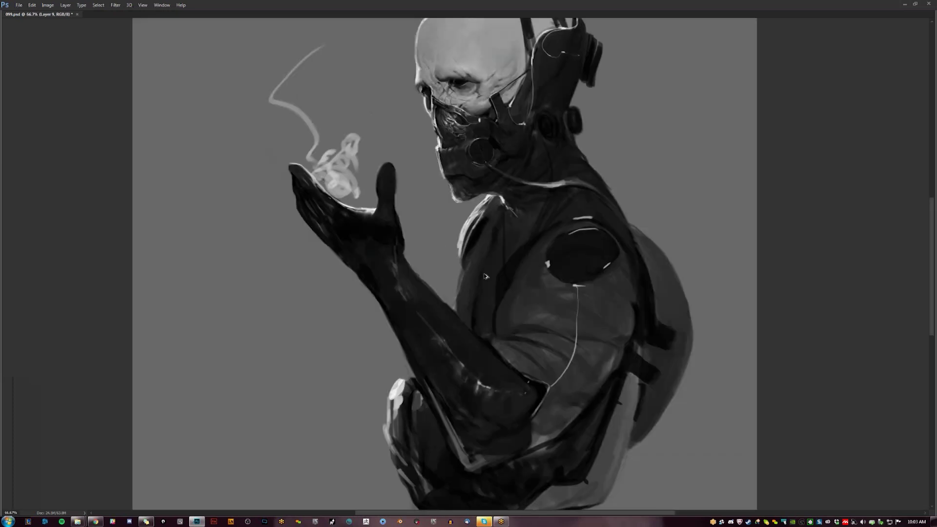
pyautogui.moveTo(520, 209); pyautogui.dragTo(474, 280)
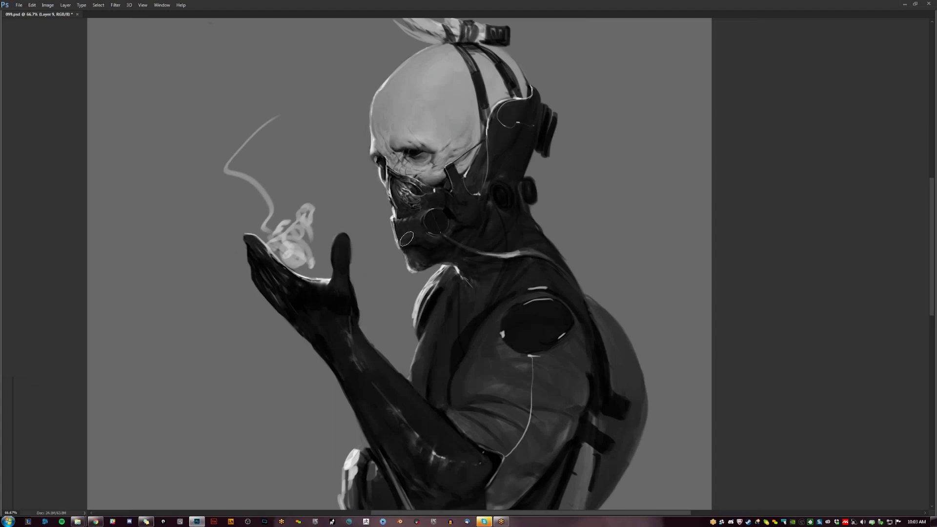
pyautogui.hotkey('ctrl', '-')
pyautogui.hotkey('ctrl', '-')
pyautogui.hotkey('ctrl', '-')
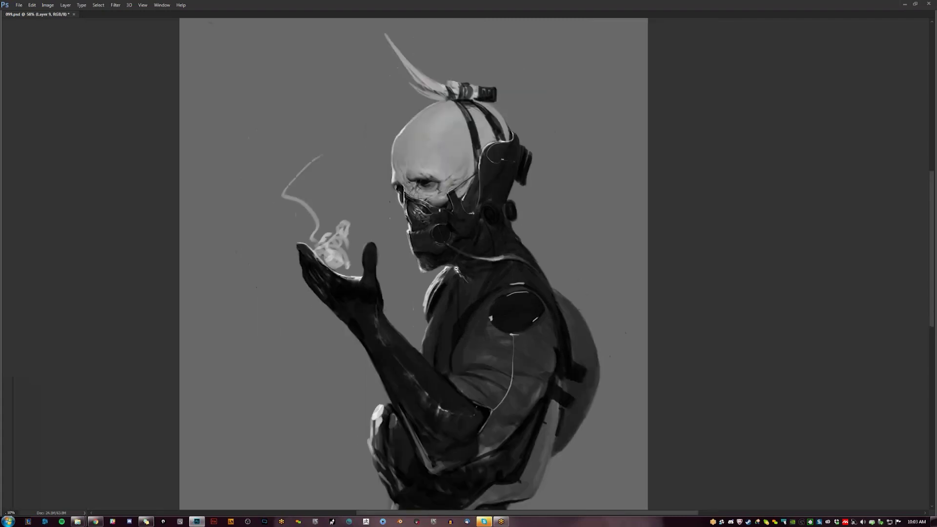
pyautogui.hotkey('ctrl', 'shift', 'h')
pyautogui.hotkey('ctrl', '+')
pyautogui.hotkey('ctrl', '+')
pyautogui.hotkey('ctrl', '+')
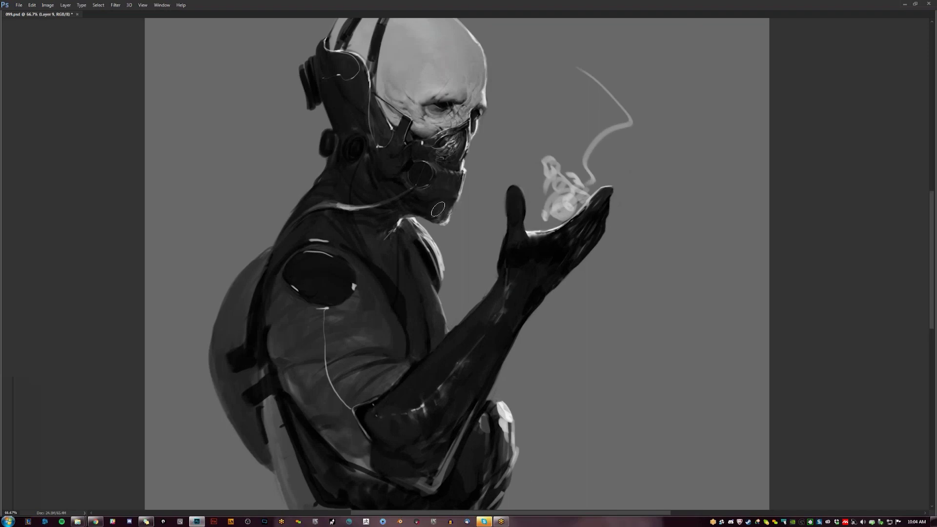
pyautogui.hotkey('ctrl', '-')
pyautogui.hotkey('ctrl', '-')
pyautogui.hotkey('ctrl', '-')
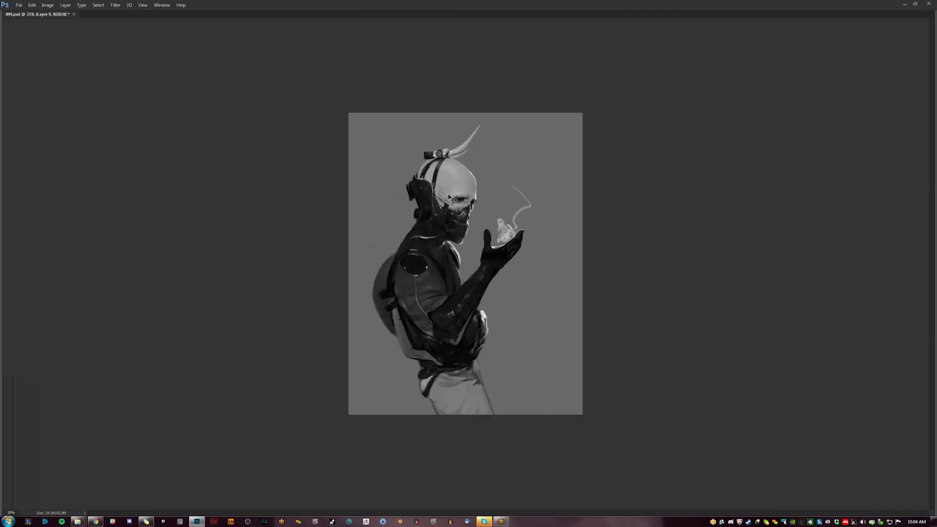
# Mirror the canvas and draw thin dark crisscross lacing between the two head straps.
pyautogui.press('h')
pyautogui.hotkey('ctrl', '+')
pyautogui.hotkey('ctrl', '+')
pyautogui.hotkey('ctrl', '+')
pyautogui.moveTo(419, 212); pyautogui.dragTo(247, 225)
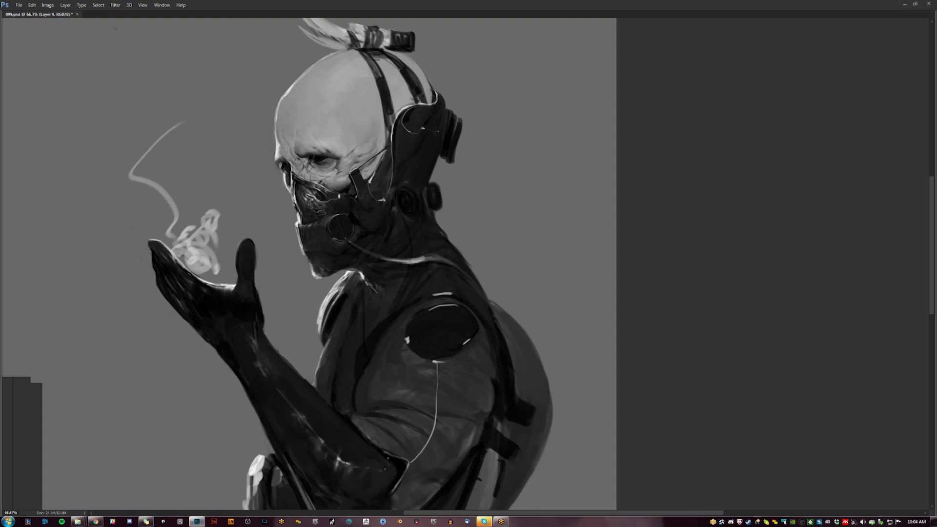
pyautogui.moveTo(384, 77)
pyautogui.mouseDown()
pyautogui.moveTo(398, 68)
pyautogui.moveTo(423, 104)
pyautogui.moveTo(385, 49)
pyautogui.mouseUp()
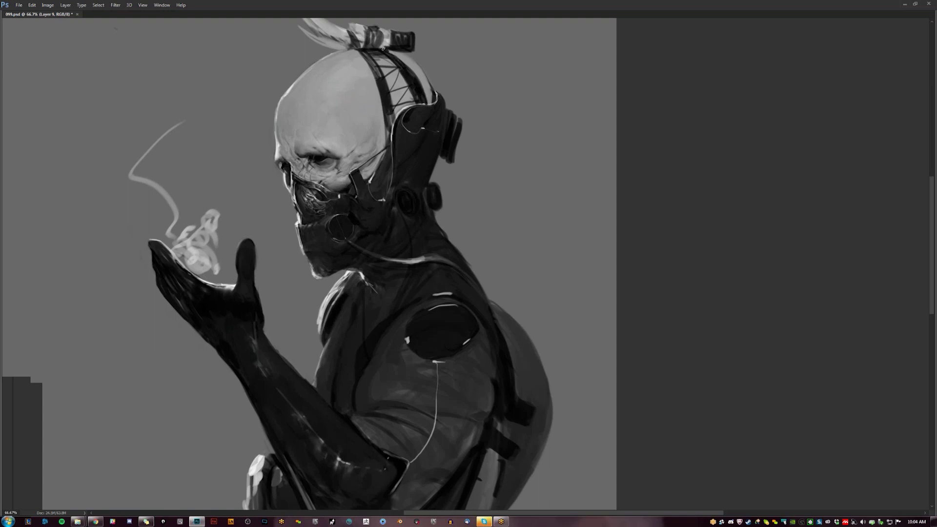
# Mirror the canvas back and paint a sampled light grey triangle into the upper edge of the black shoulder disc.
pyautogui.hotkey('ctrl', '-')
pyautogui.hotkey('ctrl', '-')
pyautogui.hotkey('ctrl', '-')
pyautogui.hotkey('ctrl', 'shift', 'h')
pyautogui.keyDown('ctrl'); pyautogui.click(482, 217); pyautogui.keyUp('ctrl')
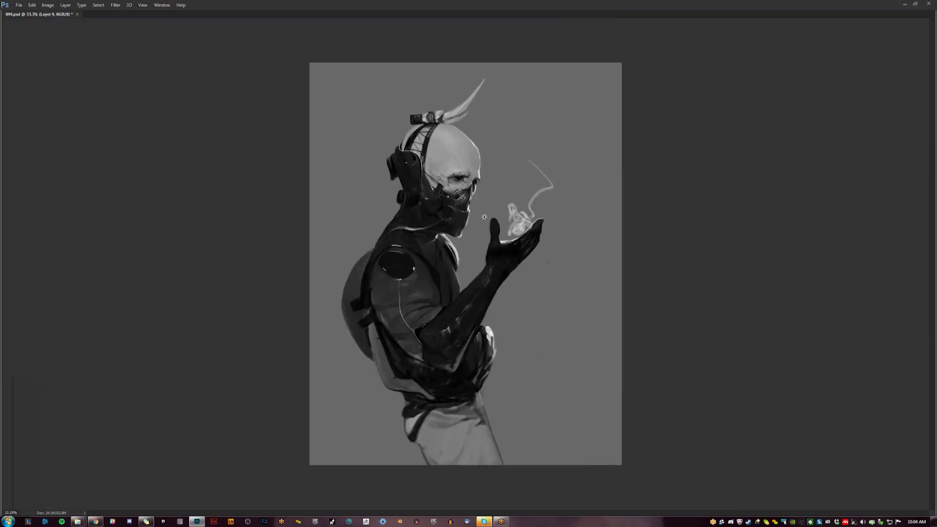
pyautogui.keyDown('ctrl'); pyautogui.click(482, 217); pyautogui.keyUp('ctrl')
pyautogui.keyDown('ctrl'); pyautogui.click(482, 217); pyautogui.keyUp('ctrl')
pyautogui.moveTo(342, 302); pyautogui.dragTo(399, 241)
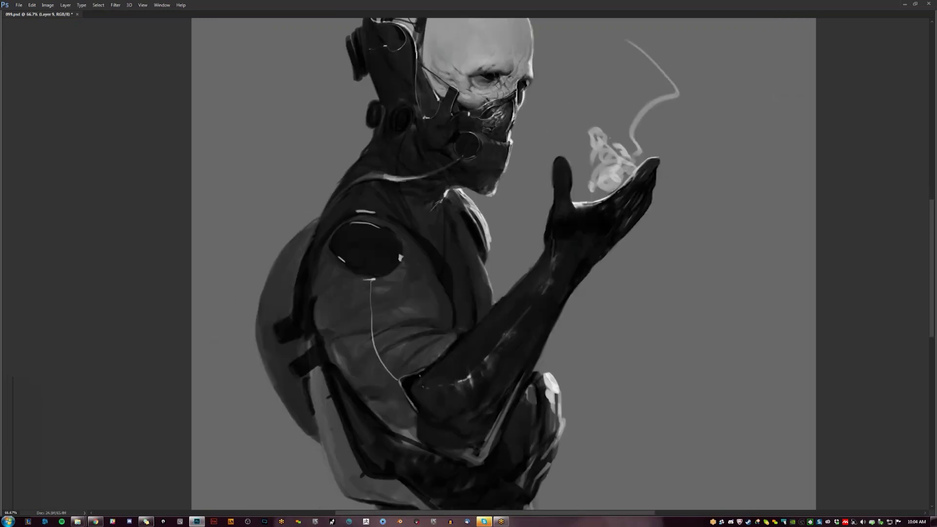
pyautogui.keyDown('alt'); pyautogui.click(362, 211); pyautogui.keyUp('alt')
pyautogui.moveTo(352, 223)
pyautogui.mouseDown()
pyautogui.moveTo(364, 235)
pyautogui.moveTo(379, 225)
pyautogui.moveTo(359, 225)
pyautogui.moveTo(371, 227)
pyautogui.moveTo(365, 232)
pyautogui.mouseUp()
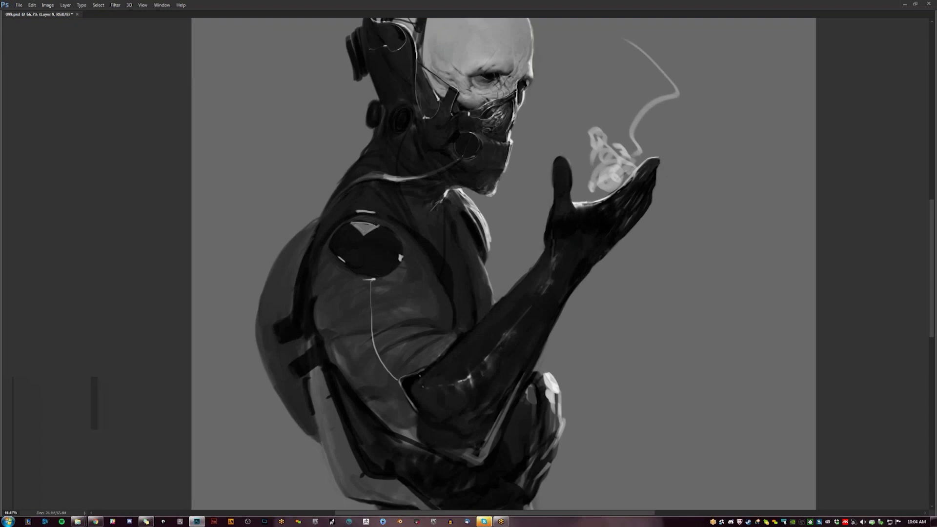
# Refine the shoulder disc's upper triangle, add a smaller light triangle at its lower edge, and touch up the disc and shoulder.
pyautogui.moveTo(356, 222); pyautogui.dragTo(378, 226)
pyautogui.moveTo(367, 277); pyautogui.dragTo(372, 268)
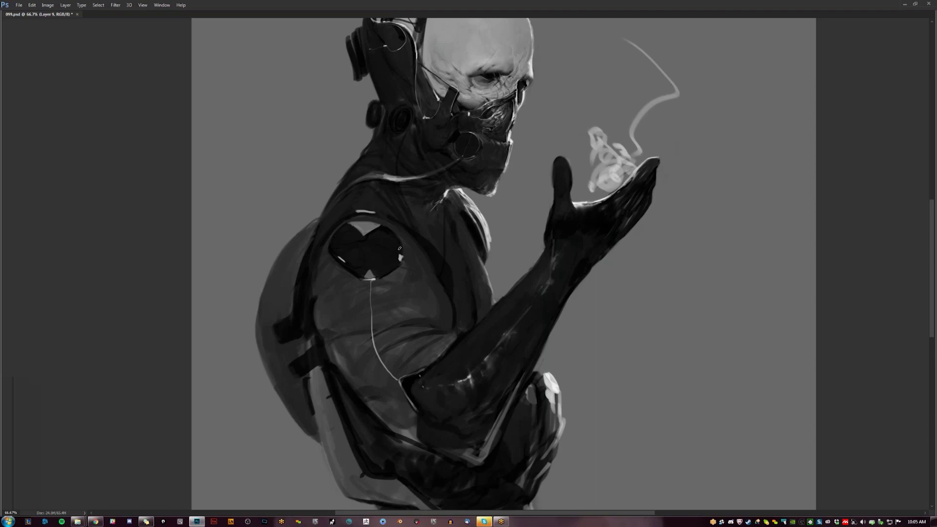
pyautogui.moveTo(358, 239); pyautogui.dragTo(348, 237)
pyautogui.moveTo(316, 260); pyautogui.dragTo(312, 295)
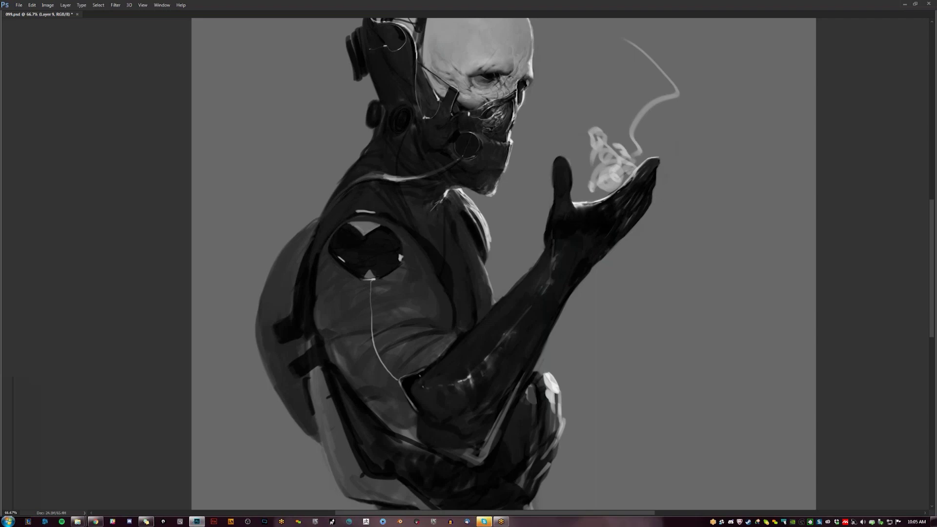
# Mirror the canvas, darken the shoulder disc's upper triangle and outline it with a thin light V-shaped line.
pyautogui.hotkey('ctrl', '-')
pyautogui.hotkey('ctrl', '-')
pyautogui.hotkey('ctrl', '-')
pyautogui.hotkey('ctrl', 'shift', 'h')
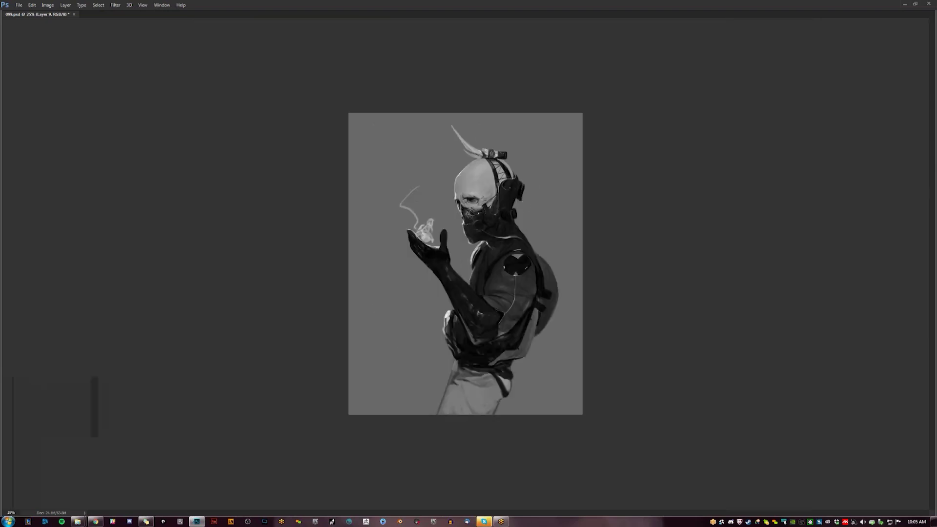
pyautogui.hotkey('ctrl', '+')
pyautogui.hotkey('ctrl', '+')
pyautogui.hotkey('ctrl', '+')
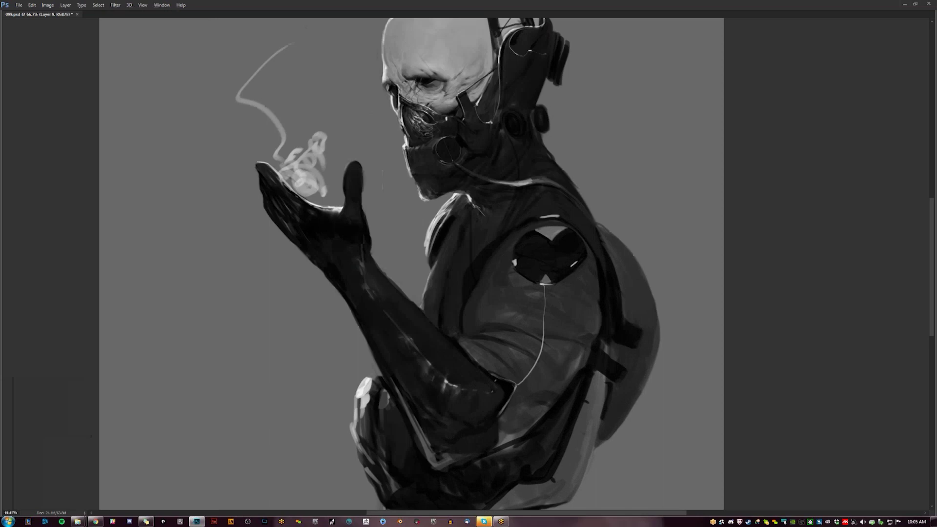
pyautogui.moveTo(544, 237); pyautogui.dragTo(563, 234)
pyautogui.moveTo(542, 234); pyautogui.dragTo(552, 240)
pyautogui.moveTo(550, 239)
pyautogui.mouseDown()
pyautogui.moveTo(544, 277)
pyautogui.moveTo(503, 265)
pyautogui.mouseUp()
pyautogui.hotkey('ctrl', 'z')
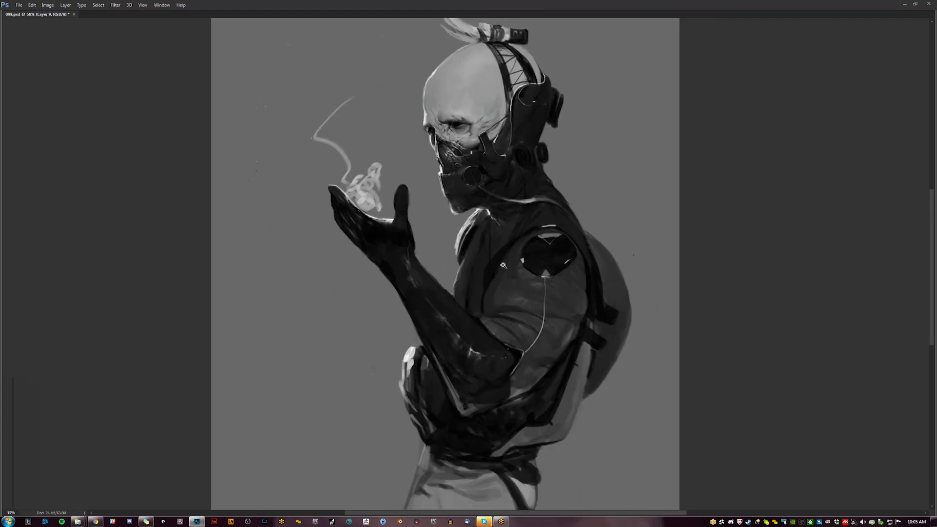
# Mirror the canvas back and reshape the nape silhouette and the two dark knobs behind the helmet with black strokes.
pyautogui.hotkey('ctrl', 'shift', 'h')
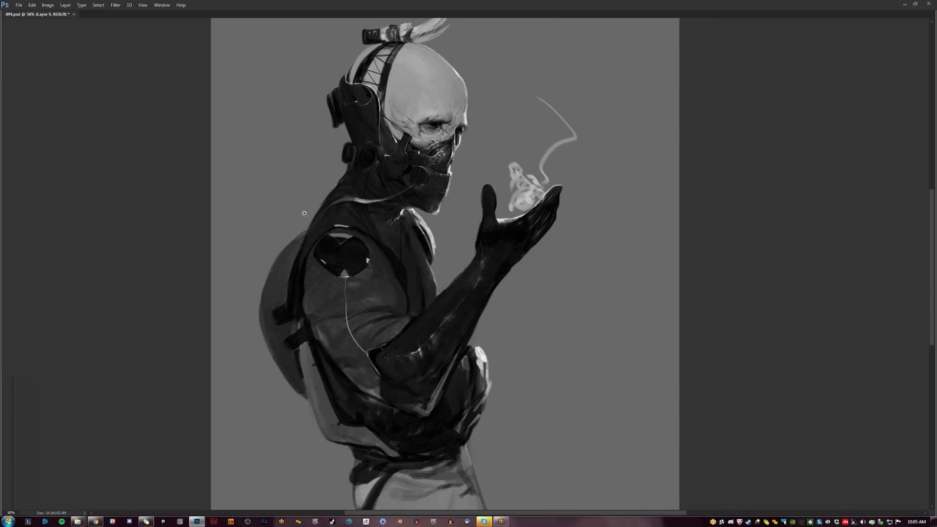
pyautogui.moveTo(327, 197); pyautogui.dragTo(315, 215)
pyautogui.moveTo(348, 143); pyautogui.dragTo(341, 159)
pyautogui.moveTo(329, 103)
pyautogui.mouseDown()
pyautogui.moveTo(344, 123)
pyautogui.moveTo(331, 99)
pyautogui.mouseUp()
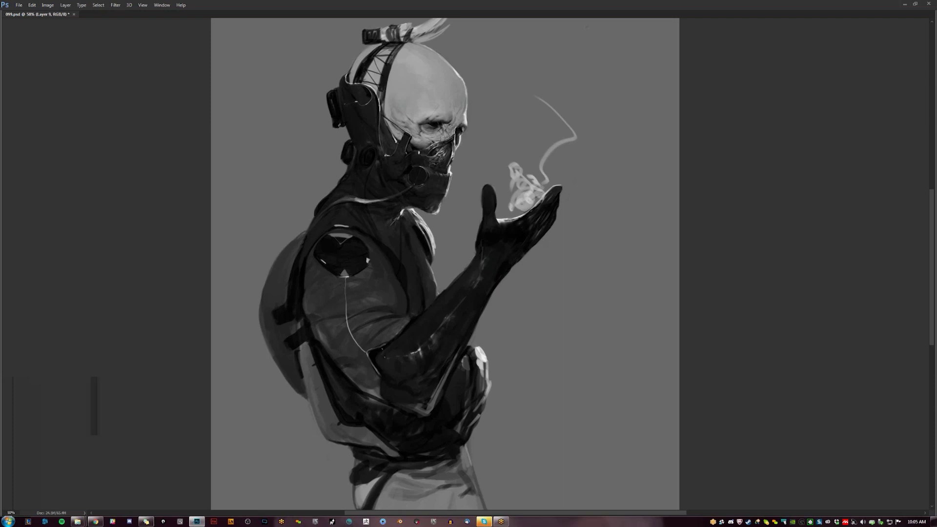
pyautogui.moveTo(331, 98)
pyautogui.mouseDown()
pyautogui.moveTo(330, 125)
pyautogui.moveTo(325, 115)
pyautogui.mouseUp()
pyautogui.moveTo(344, 146); pyautogui.dragTo(342, 157)
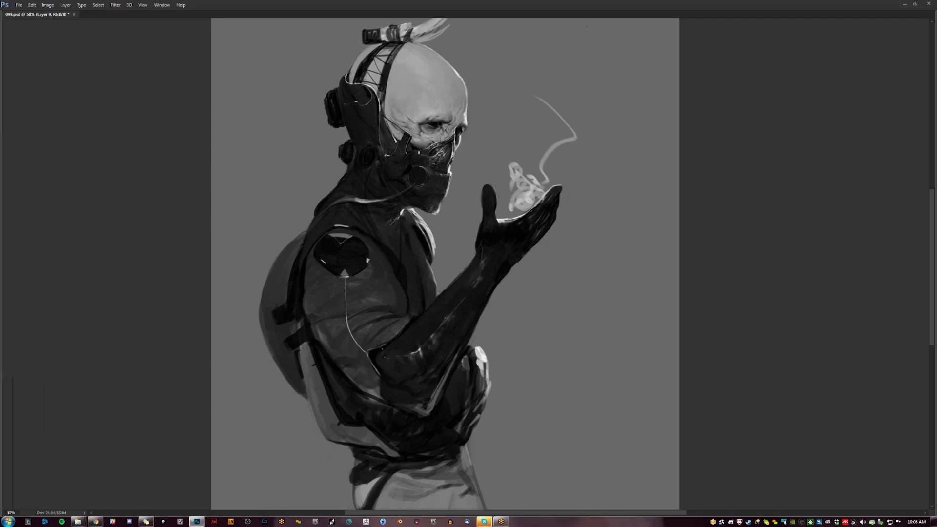
# Draw a long thin light seam down the helmet's side panel from its rear top corner, redoing the first stroke.
pyautogui.moveTo(341, 88); pyautogui.dragTo(356, 130)
pyautogui.hotkey('ctrl', 'z')
pyautogui.moveTo(340, 87); pyautogui.dragTo(364, 143)
pyautogui.hotkey('ctrl', '-')
pyautogui.hotkey('ctrl', '-')
pyautogui.keyDown('ctrl'); pyautogui.click(456, 230); pyautogui.keyUp('ctrl')
pyautogui.keyDown('ctrl'); pyautogui.click(455, 229); pyautogui.keyUp('ctrl')
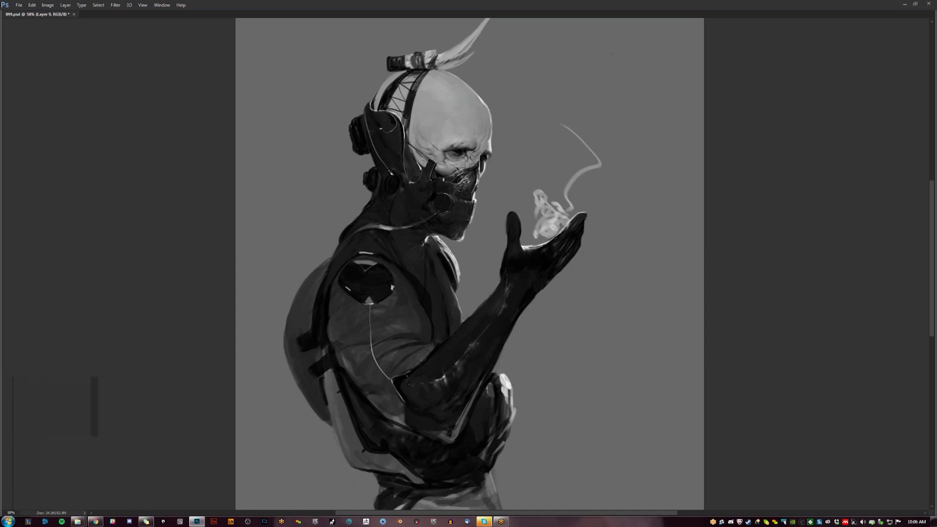
# Mirror the canvas and add fine light contour lines to the mask's cheek below the eye.
pyautogui.hotkey('ctrl', '-')
pyautogui.hotkey('ctrl', '-')
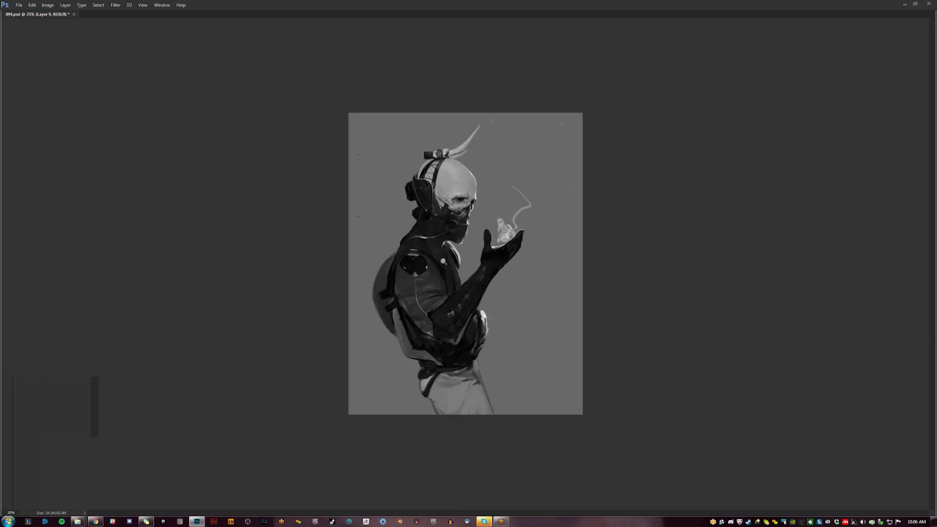
pyautogui.hotkey('ctrl', 'shift', 'h')
pyautogui.keyDown('ctrl'); pyautogui.click(541, 227); pyautogui.keyUp('ctrl')
pyautogui.keyDown('ctrl'); pyautogui.click(541, 227); pyautogui.keyUp('ctrl')
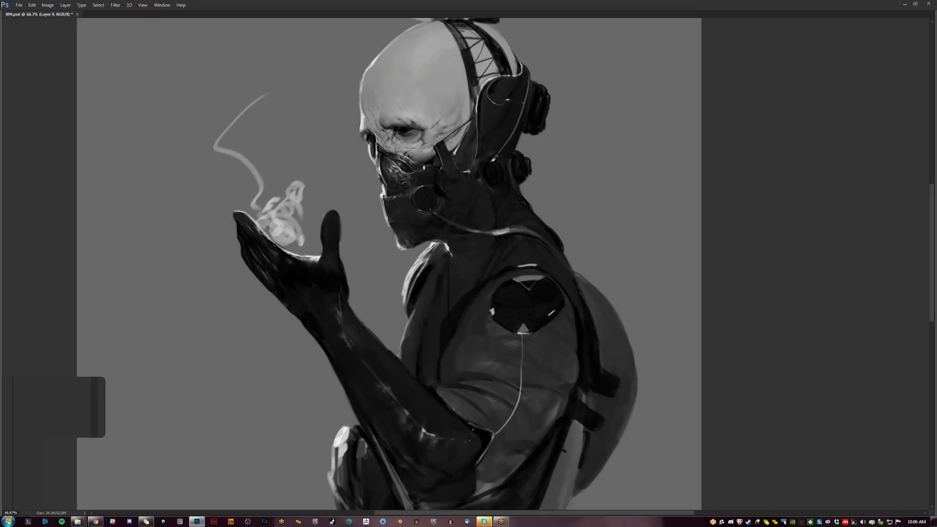
pyautogui.click(392, 173)
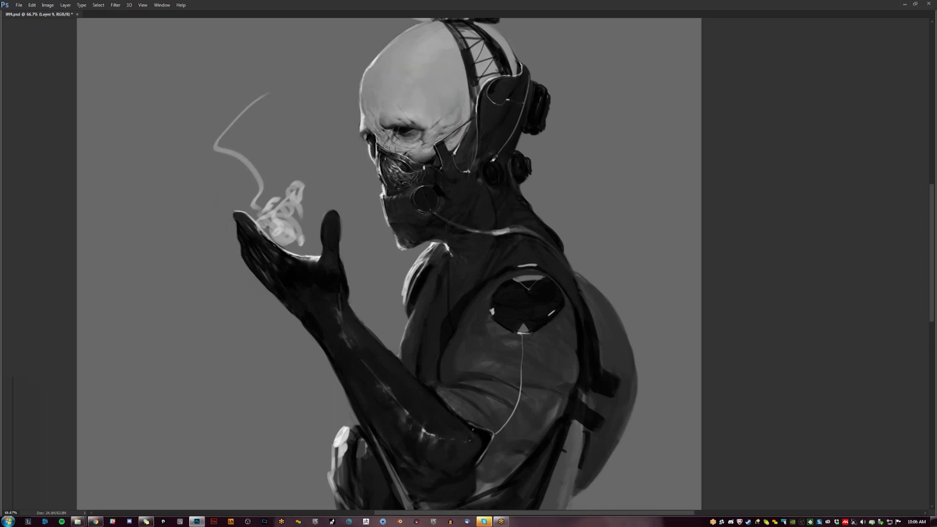
# Examine the whole figure, the head and the mask in both mirrored and original orientation.
pyautogui.press('z')
pyautogui.keyDown('alt'); pyautogui.click(428, 216); pyautogui.keyUp('alt')
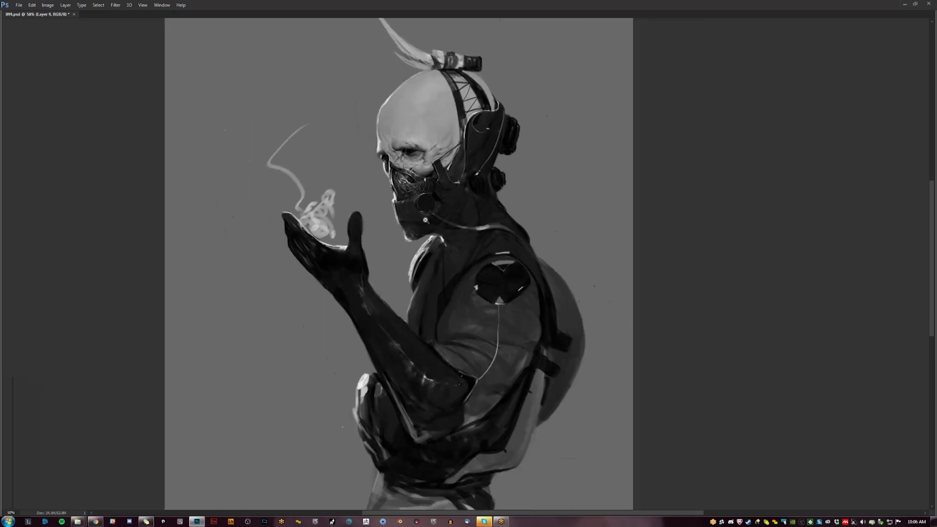
pyautogui.hotkey('ctrl', 'h')
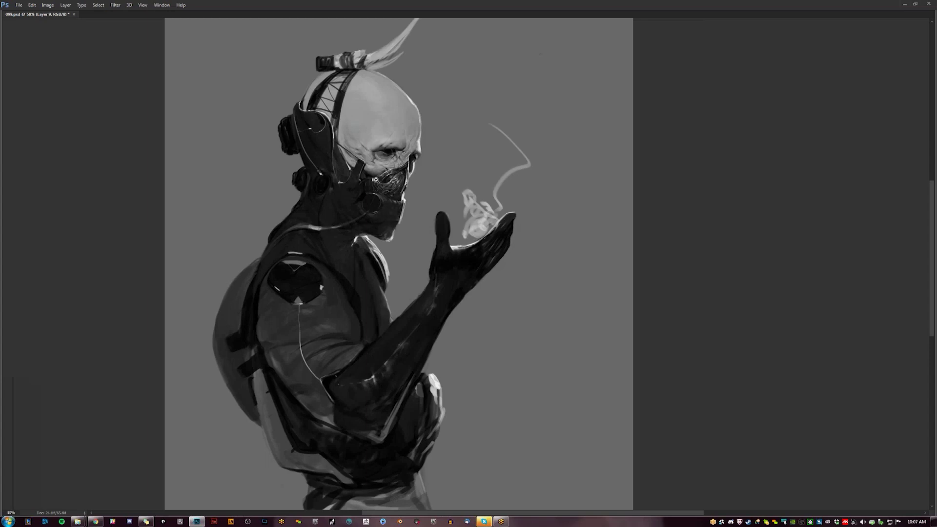
pyautogui.hotkey('ctrl', '+')
pyautogui.hotkey('ctrl', '+')
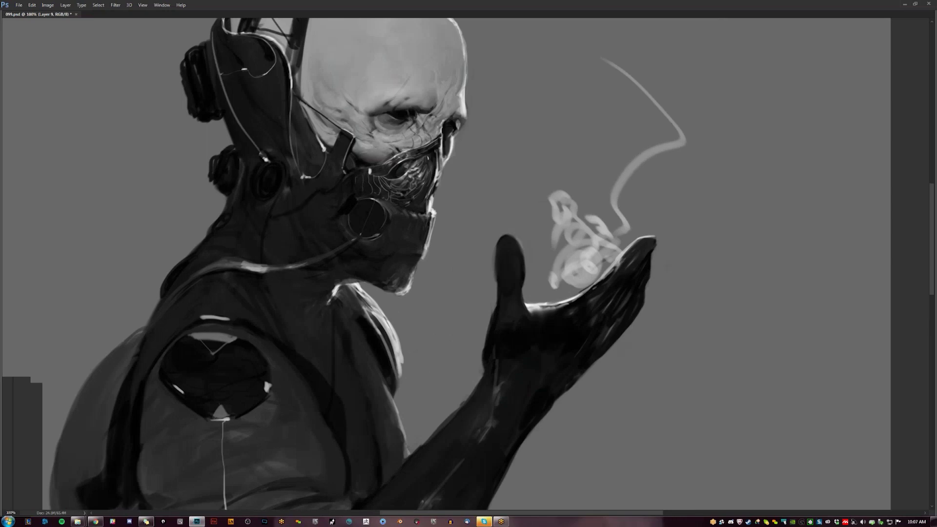
pyautogui.hotkey('ctrl', '-')
pyautogui.hotkey('ctrl', '-')
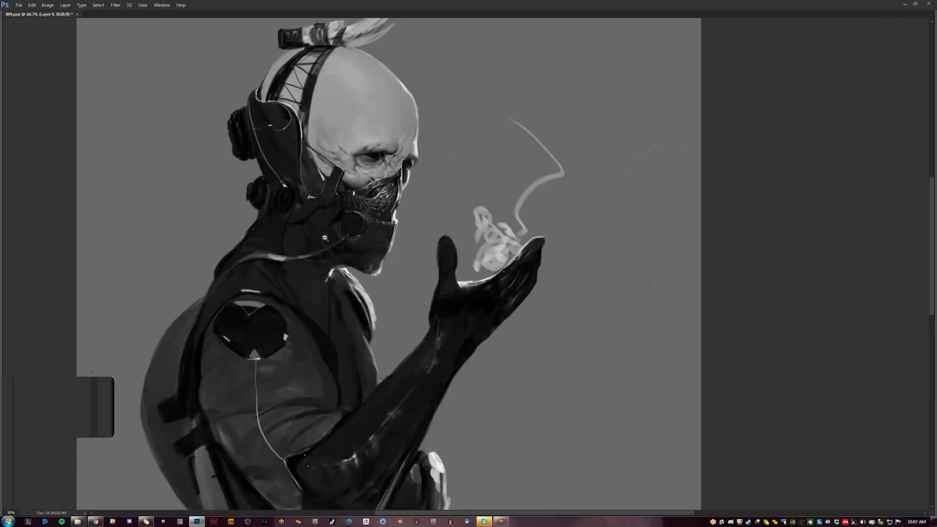
pyautogui.hotkey('ctrl', 'shift', 'h')
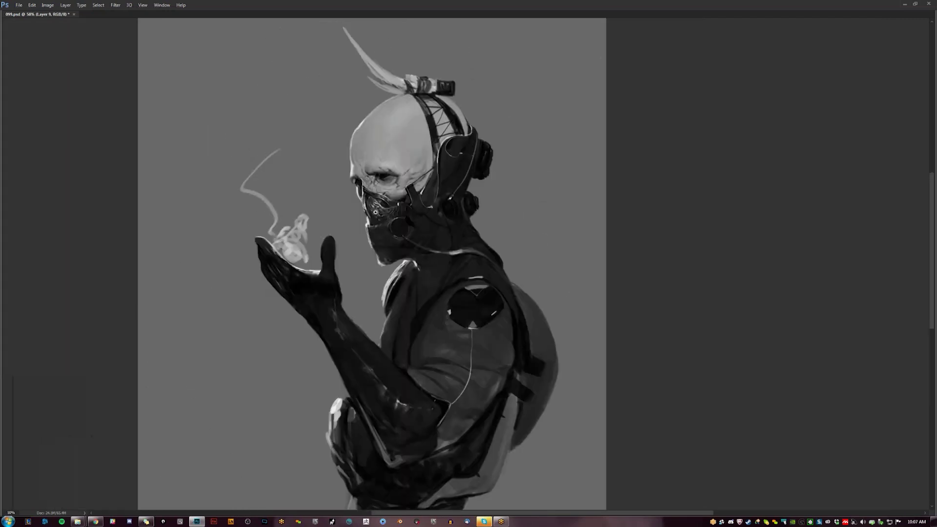
pyautogui.scroll(2, 426, 210)
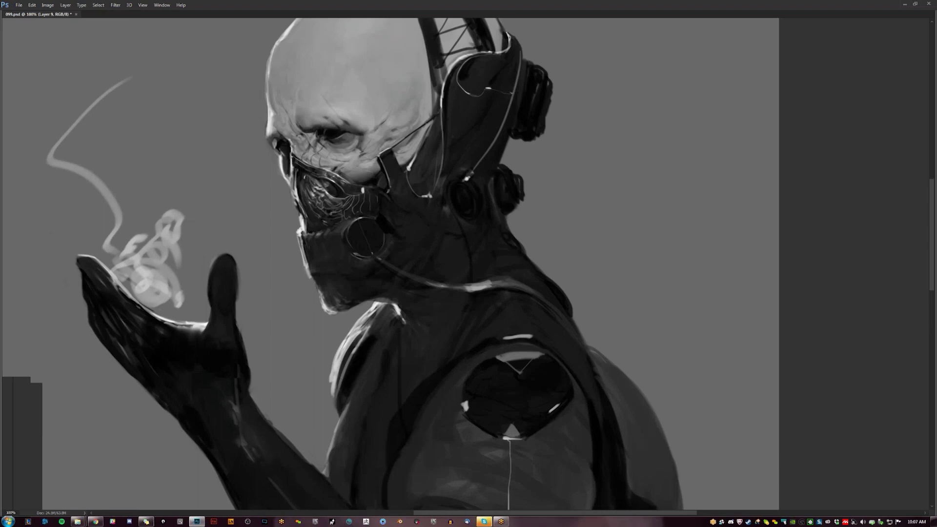
pyautogui.hotkey('ctrl', '-')
pyautogui.hotkey('ctrl', '-')
pyautogui.hotkey('ctrl', '-')
pyautogui.hotkey('ctrl', 'shift', 'h')
pyautogui.press('z')
pyautogui.click(442, 220)
pyautogui.click(442, 214)
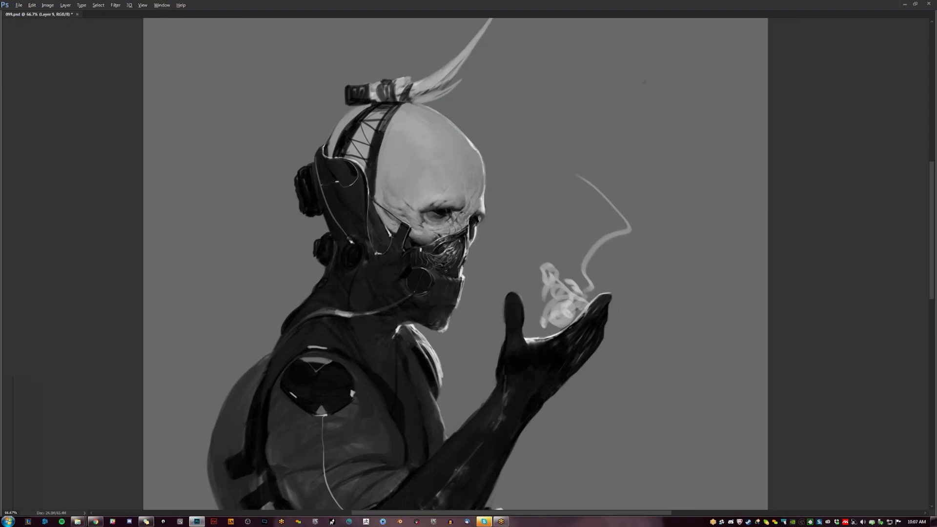
pyautogui.hotkey('ctrl', '-')
pyautogui.hotkey('ctrl', '-')
pyautogui.hotkey('ctrl', '-')
pyautogui.hotkey('ctrl', 'shift', 'h')
pyautogui.hotkey('ctrl', '+')
pyautogui.hotkey('ctrl', '+')
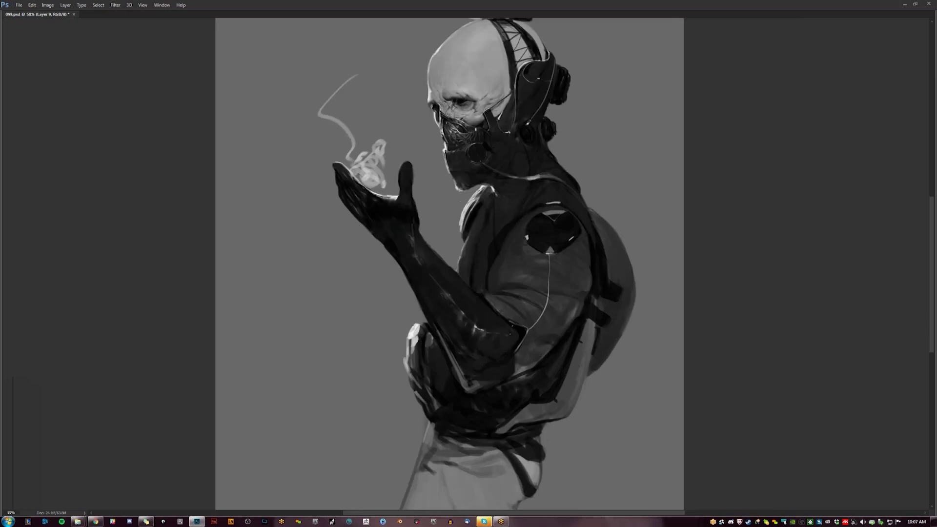
# Try grey seam lines across the forearm and around the elbow, then undo them.
pyautogui.moveTo(460, 369); pyautogui.dragTo(372, 263)
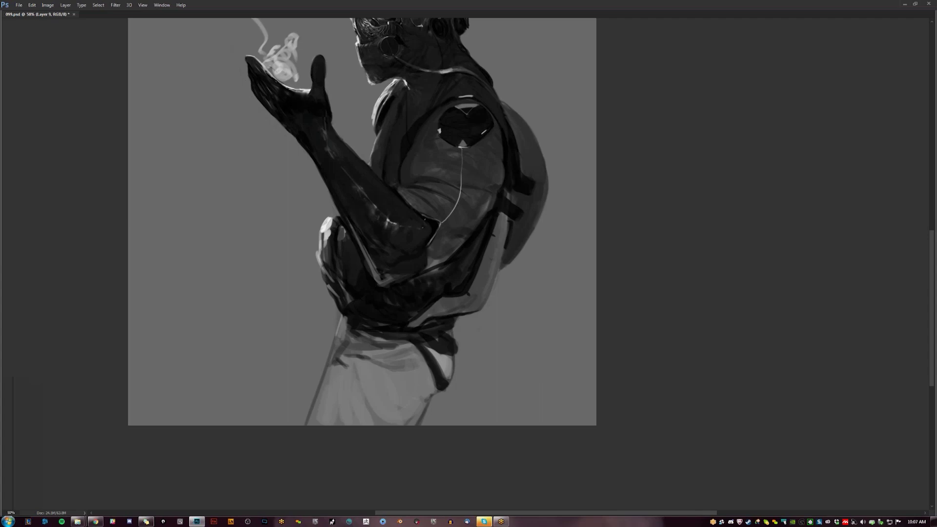
pyautogui.moveTo(350, 217)
pyautogui.mouseDown()
pyautogui.moveTo(402, 202)
pyautogui.moveTo(359, 237)
pyautogui.moveTo(357, 216)
pyautogui.moveTo(369, 209)
pyautogui.moveTo(359, 223)
pyautogui.moveTo(369, 217)
pyautogui.moveTo(344, 215)
pyautogui.moveTo(347, 145)
pyautogui.mouseUp()
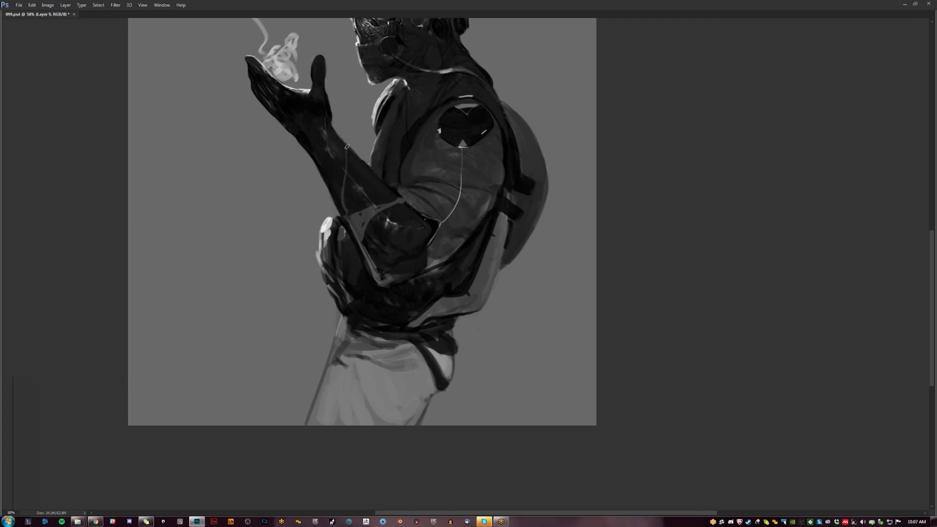
pyautogui.moveTo(342, 142)
pyautogui.mouseDown()
pyautogui.moveTo(341, 202)
pyautogui.moveTo(360, 297)
pyautogui.mouseUp()
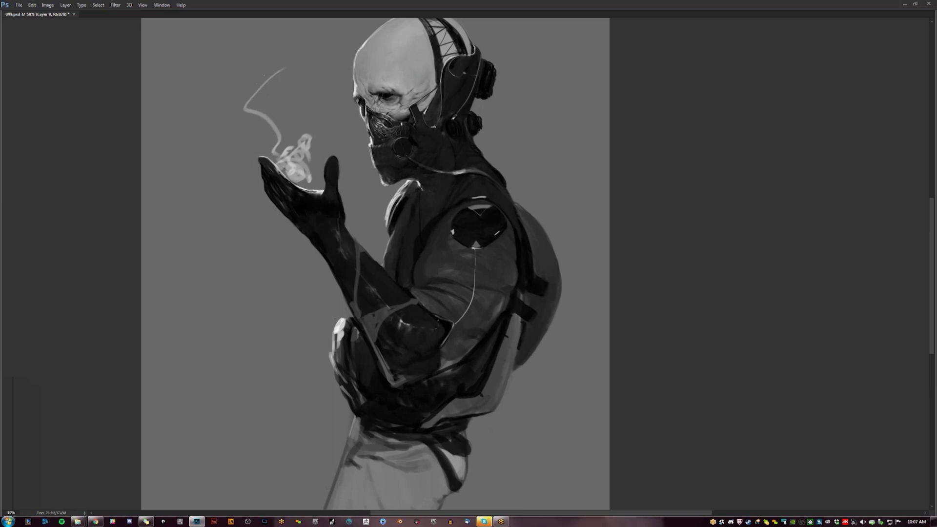
pyautogui.moveTo(356, 243)
pyautogui.mouseDown()
pyautogui.moveTo(318, 249)
pyautogui.moveTo(341, 232)
pyautogui.mouseUp()
pyautogui.hotkey('ctrl', '-')
pyautogui.hotkey('ctrl', '-')
pyautogui.hotkey('ctrl', 'shift', 'h')
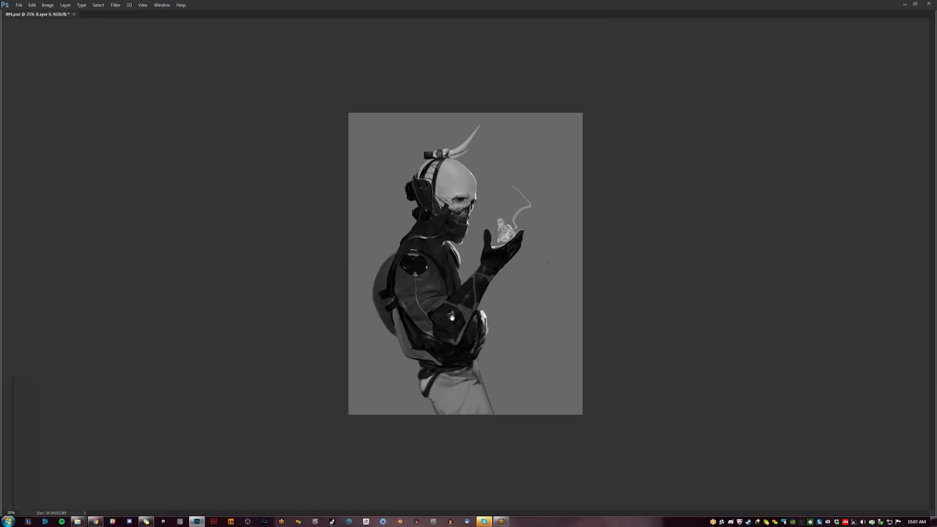
pyautogui.hotkey('ctrl', '+')
pyautogui.hotkey('ctrl', '+')
pyautogui.press('h')
pyautogui.hotkey('ctrl', 'alt', 'z')
pyautogui.hotkey('ctrl', 'alt', 'z')
# Mirror the canvas and draw a thin light edge line down the shoulder strap where it meets the round backpack.
pyautogui.moveTo(484, 234); pyautogui.dragTo(382, 216)
pyautogui.hotkey('ctrl', 'shift', 'h')
pyautogui.moveTo(396, 272)
pyautogui.mouseDown()
pyautogui.moveTo(464, 295)
pyautogui.moveTo(530, 289)
pyautogui.mouseUp()
pyautogui.moveTo(324, 287); pyautogui.dragTo(327, 270)
pyautogui.moveTo(338, 235)
pyautogui.mouseDown()
pyautogui.moveTo(346, 221)
pyautogui.moveTo(322, 288)
pyautogui.moveTo(326, 267)
pyautogui.moveTo(312, 274)
pyautogui.mouseUp()
pyautogui.hotkey('ctrl', 'z')
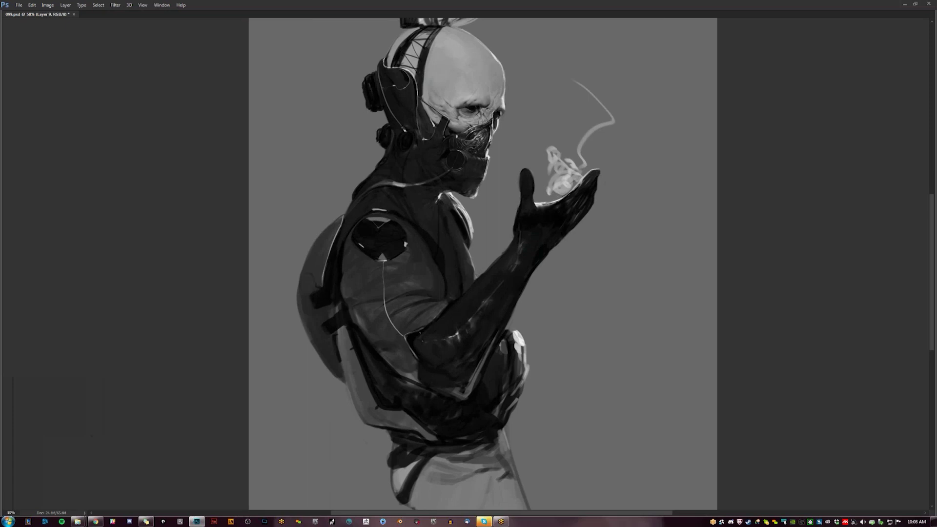
# Continue the thin light line around the end of the upper dark buckle on the backpack.
pyautogui.moveTo(311, 296); pyautogui.dragTo(333, 338)
pyautogui.hotkey('ctrl', '-')
pyautogui.hotkey('ctrl', '-')
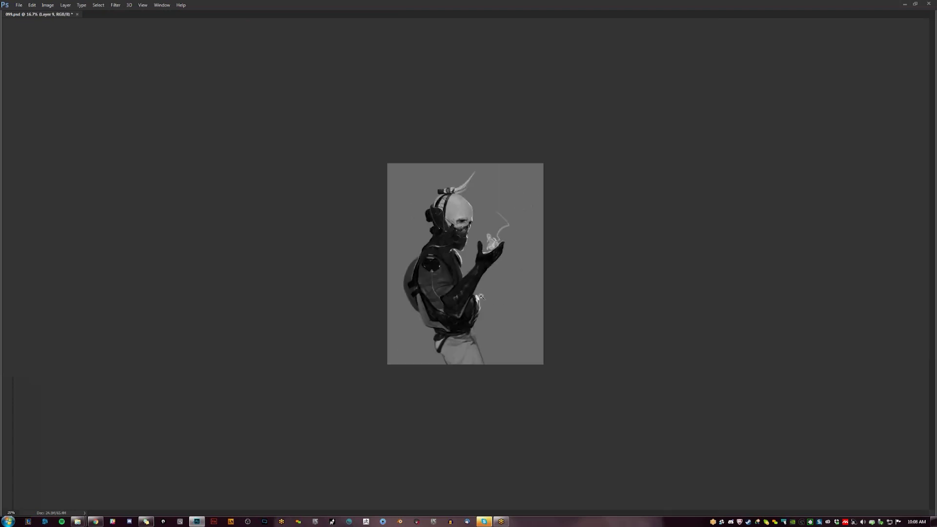
pyautogui.hotkey('ctrl', '+')
pyautogui.hotkey('ctrl', '+')
pyautogui.hotkey('ctrl', '+')
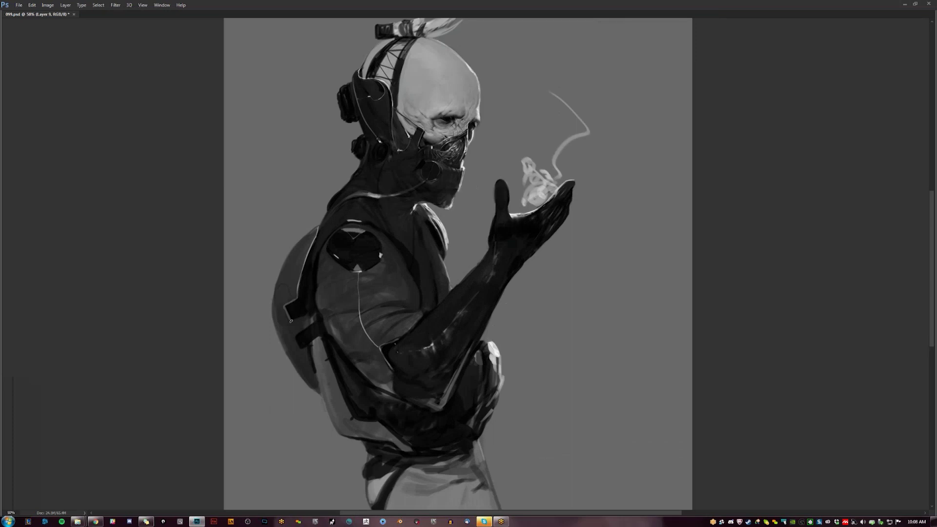
pyautogui.moveTo(285, 309); pyautogui.dragTo(292, 319)
# Add fine light highlights to the round ear knob at the back of the helmet and mirror the canvas.
pyautogui.moveTo(378, 142)
pyautogui.mouseDown()
pyautogui.moveTo(358, 211)
pyautogui.moveTo(380, 193)
pyautogui.mouseUp()
pyautogui.moveTo(350, 137)
pyautogui.mouseDown()
pyautogui.moveTo(356, 165)
pyautogui.moveTo(348, 137)
pyautogui.mouseUp()
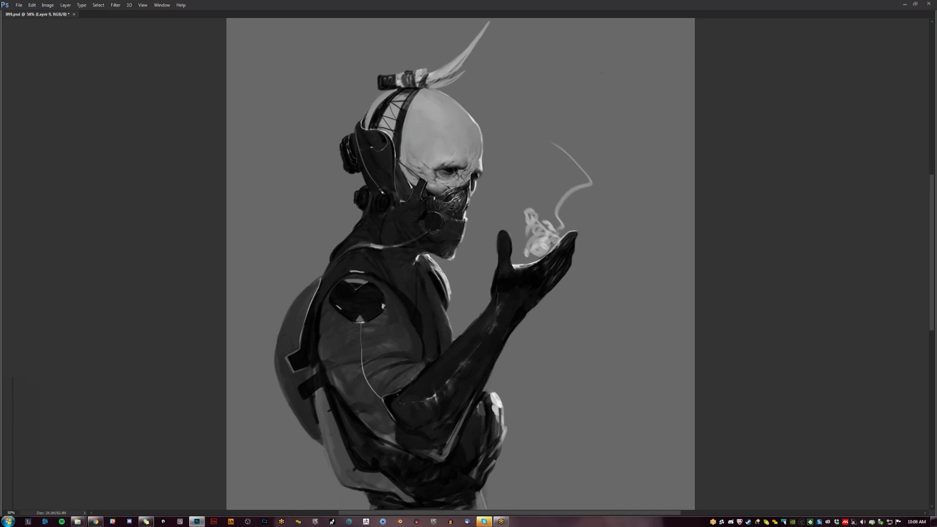
pyautogui.hotkey('ctrl', 'shift', 'h')
pyautogui.moveTo(521, 177); pyautogui.dragTo(430, 143)
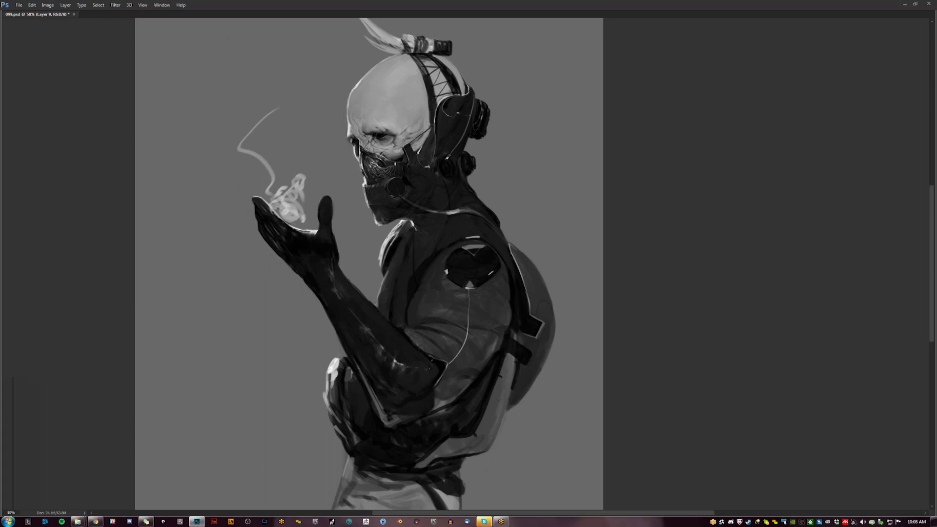
# Compare the figure's silhouette, backpack and head in both canvas orientations, ending on the face.
pyautogui.hotkey('ctrl', 'shift', 'h')
pyautogui.moveTo(491, 224); pyautogui.dragTo(534, 207)
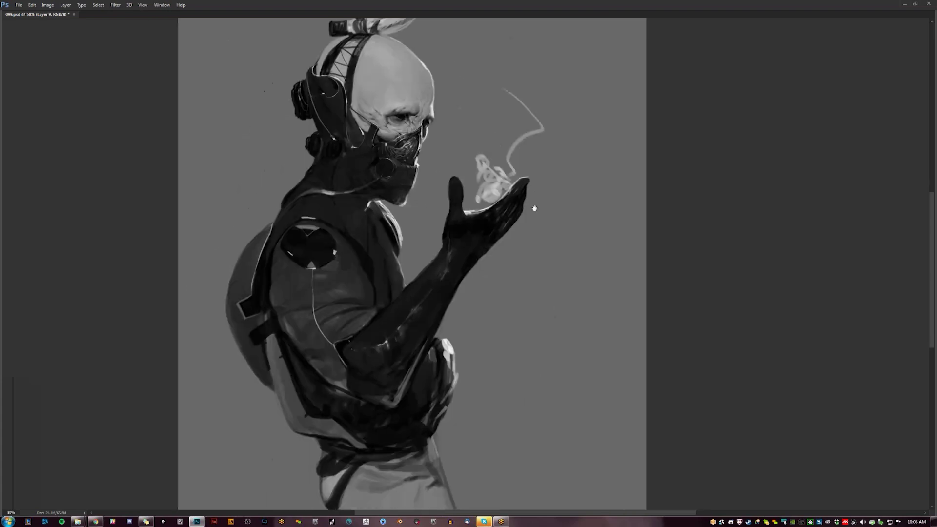
pyautogui.moveTo(453, 205); pyautogui.dragTo(524, 259)
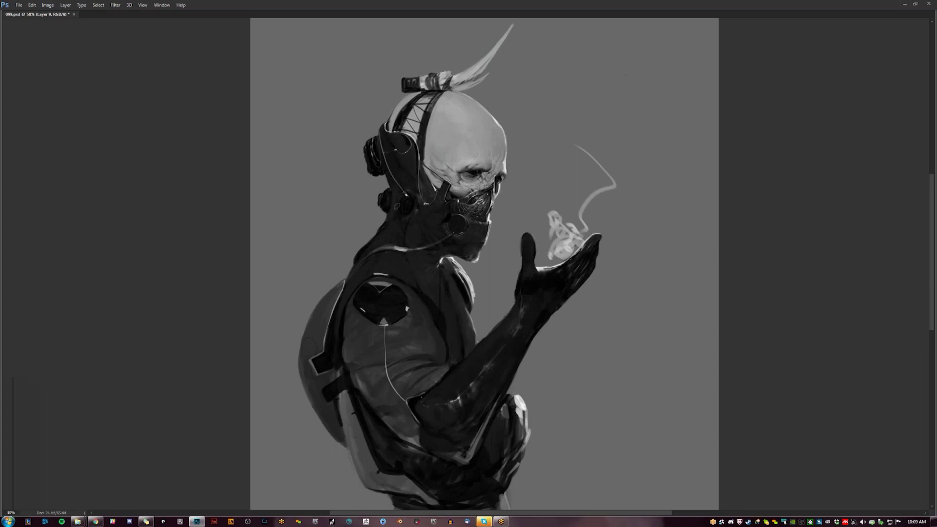
pyautogui.keyDown('alt'); pyautogui.click(400, 303); pyautogui.keyUp('alt')
pyautogui.keyDown('alt'); pyautogui.click(400, 303); pyautogui.keyUp('alt')
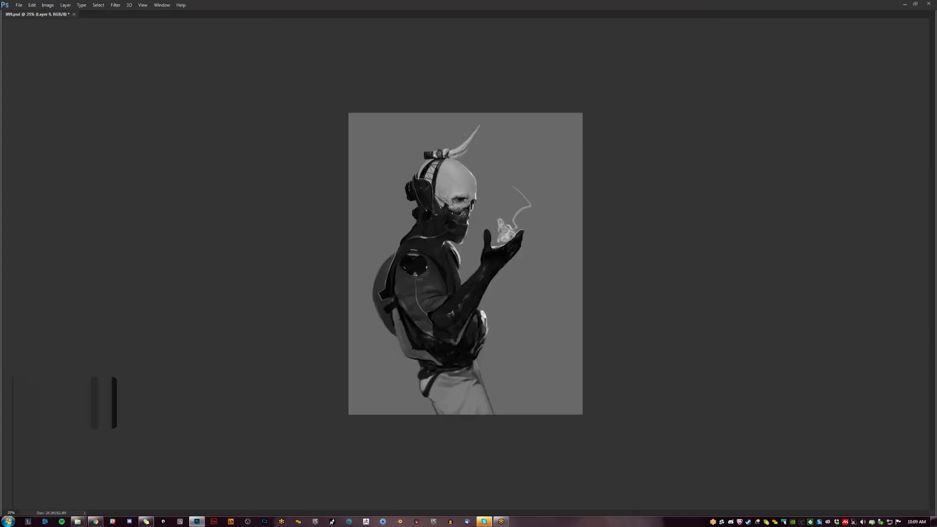
pyautogui.hotkey('ctrl', 'shift', 'h')
pyautogui.click(532, 299)
pyautogui.click(532, 299)
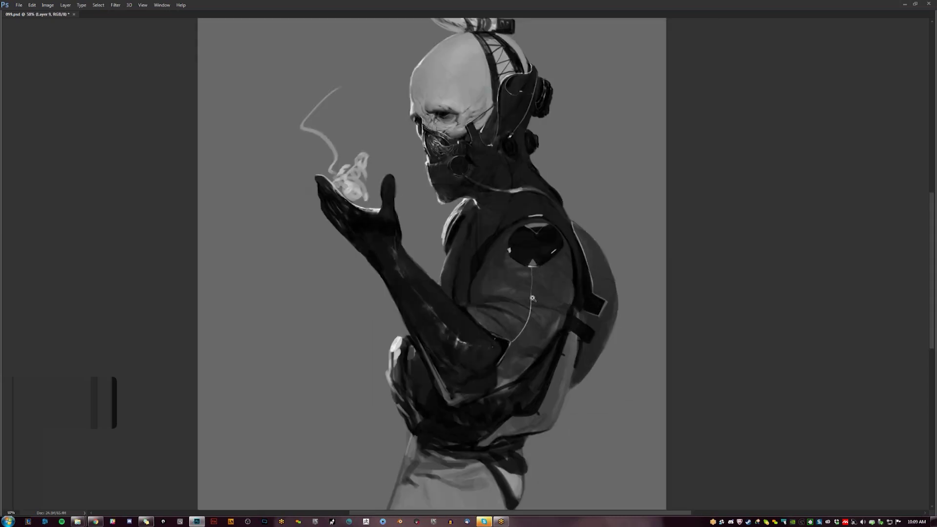
pyautogui.moveTo(535, 272); pyautogui.dragTo(513, 367)
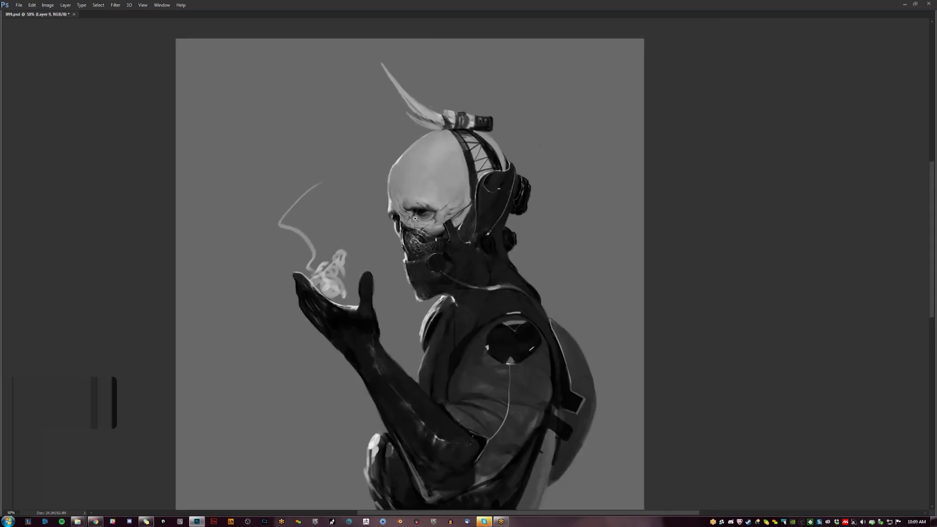
pyautogui.click(413, 219)
pyautogui.moveTo(404, 202); pyautogui.dragTo(412, 209)
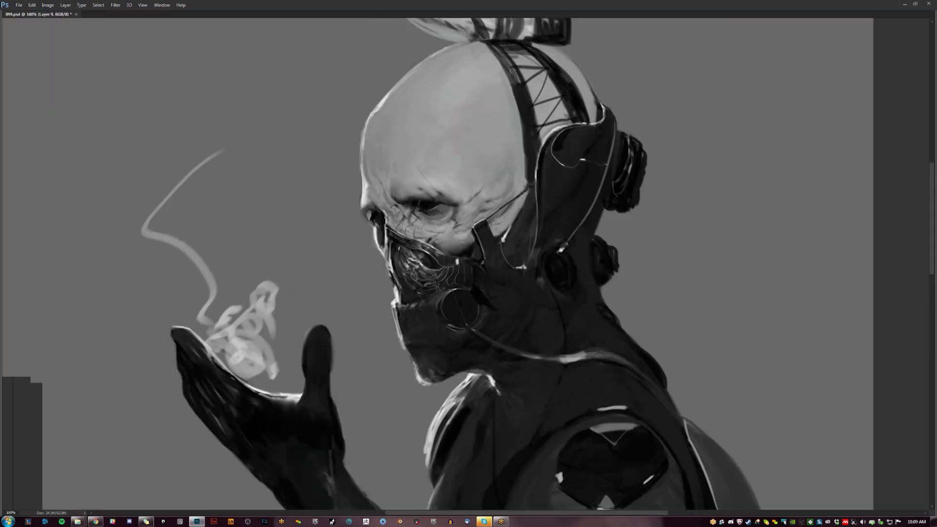
# Show the hidden panels, check the brush size and hardness settings, and reduce the brush size.
pyautogui.press('Tab')
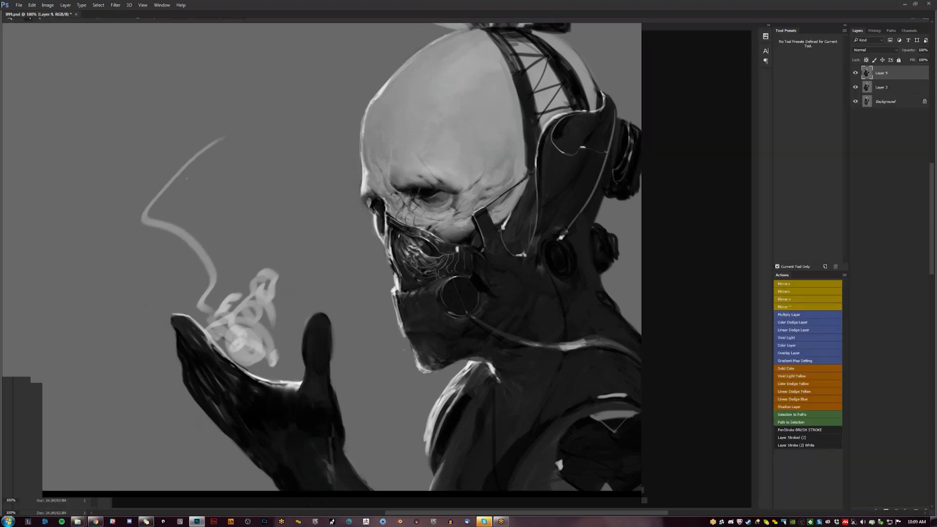
pyautogui.rightClick(332, 230)
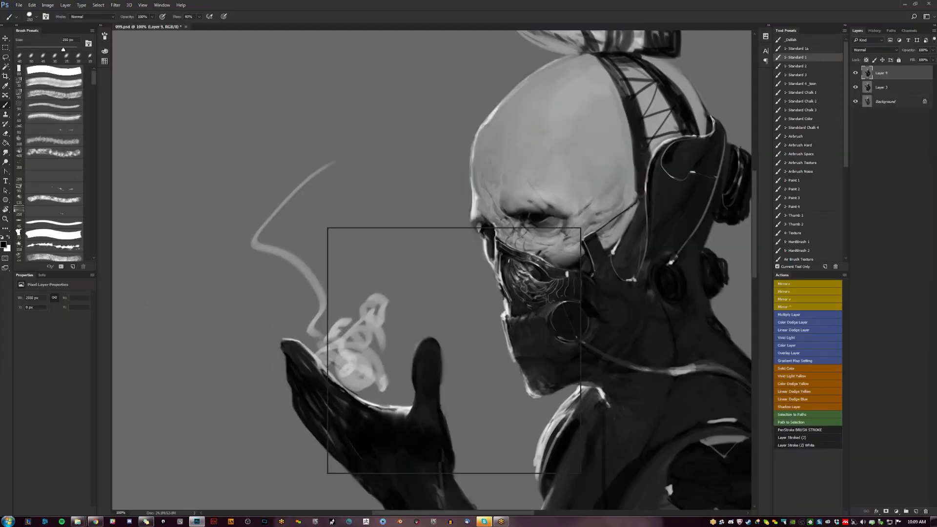
pyautogui.moveTo(344, 240)
pyautogui.mouseDown()
pyautogui.moveTo(387, 250)
pyautogui.moveTo(391, 263)
pyautogui.mouseUp()
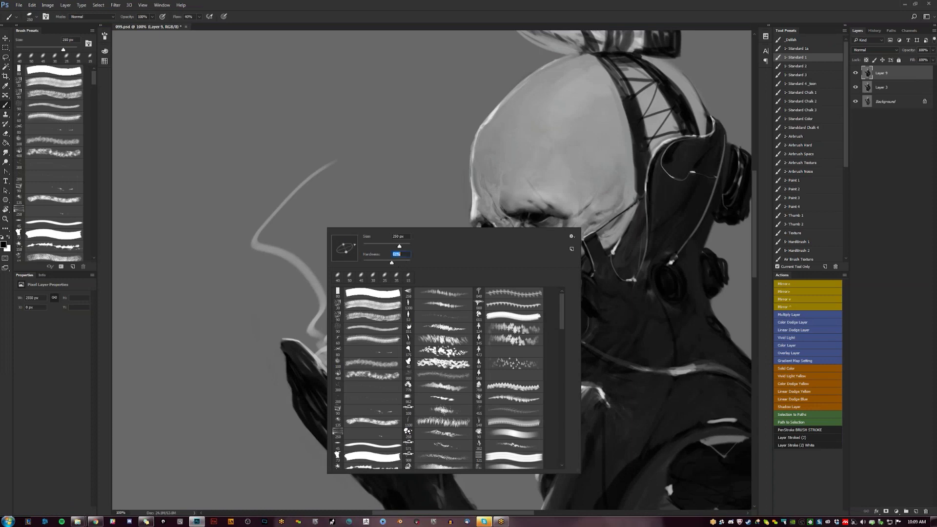
pyautogui.press('Return')
pyautogui.press('[')
# Rework the brow above the eye with greys sampled from the face and enlarge the brush.
pyautogui.keyDown('alt'); pyautogui.click(511, 211); pyautogui.keyUp('alt')
pyautogui.moveTo(512, 207); pyautogui.dragTo(506, 200)
pyautogui.keyDown('alt'); pyautogui.click(524, 208); pyautogui.keyUp('alt')
pyautogui.keyDown('alt'); pyautogui.click(511, 205); pyautogui.keyUp('alt')
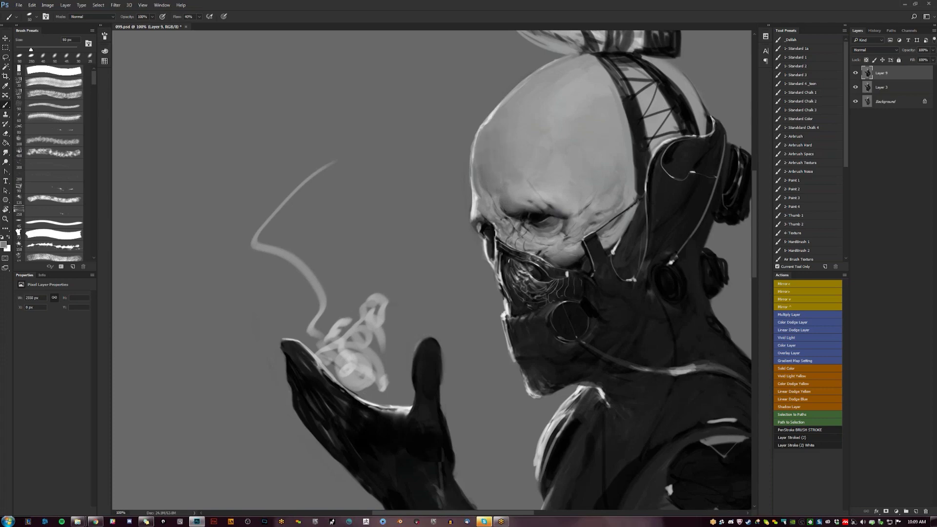
pyautogui.press(']')
pyautogui.press(']')
pyautogui.press(']')
pyautogui.press(']')
pyautogui.press(']')
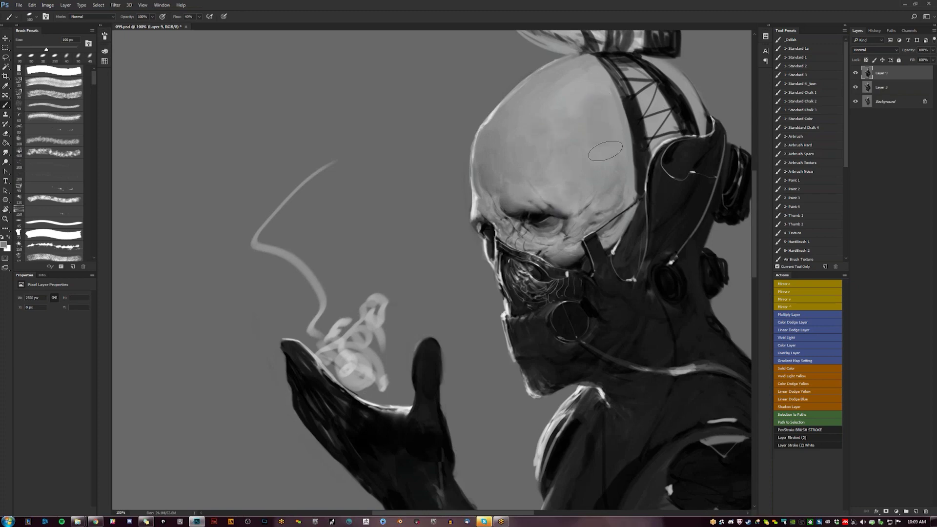
# Mirror the canvas, adjust the brush size and sample the temple's light grey for blending the skin beside the eye.
pyautogui.press('z')
pyautogui.moveTo(518, 244); pyautogui.dragTo(454, 244)
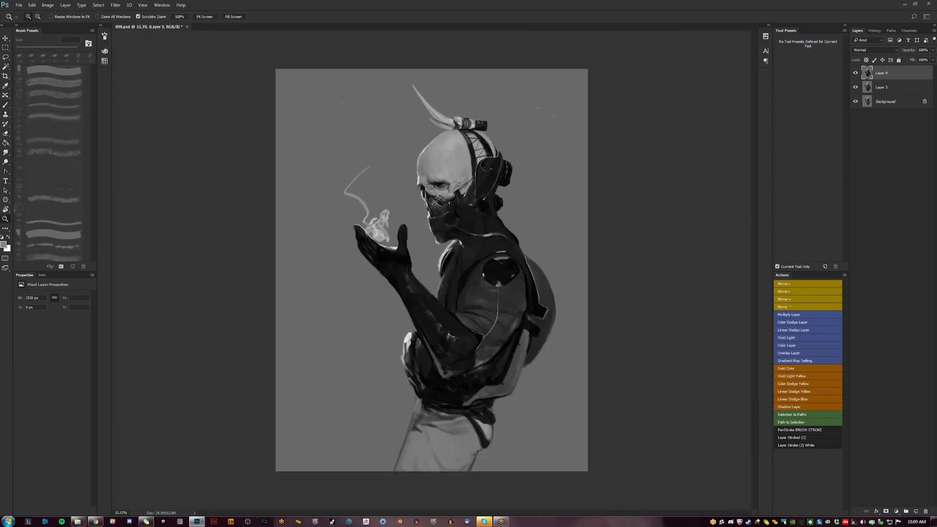
pyautogui.press('F2')
pyautogui.moveTo(405, 181); pyautogui.dragTo(424, 181)
pyautogui.click(424, 182)
pyautogui.press('b')
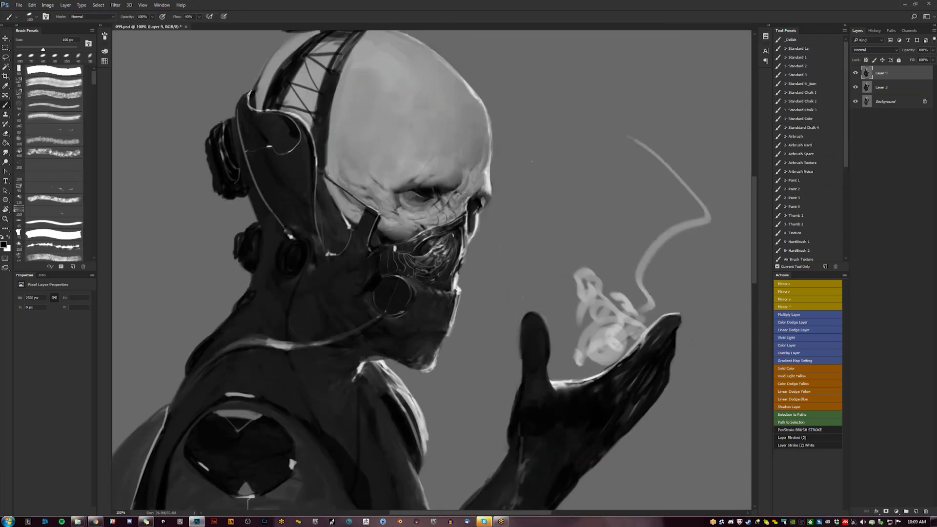
pyautogui.press('[')
pyautogui.press(']')
pyautogui.press(']')
pyautogui.press(']')
pyautogui.press(']')
pyautogui.press(']')
pyautogui.press(']')
pyautogui.press(']')
pyautogui.press(']')
pyautogui.keyDown('alt'); pyautogui.click(350, 185); pyautogui.keyUp('alt')
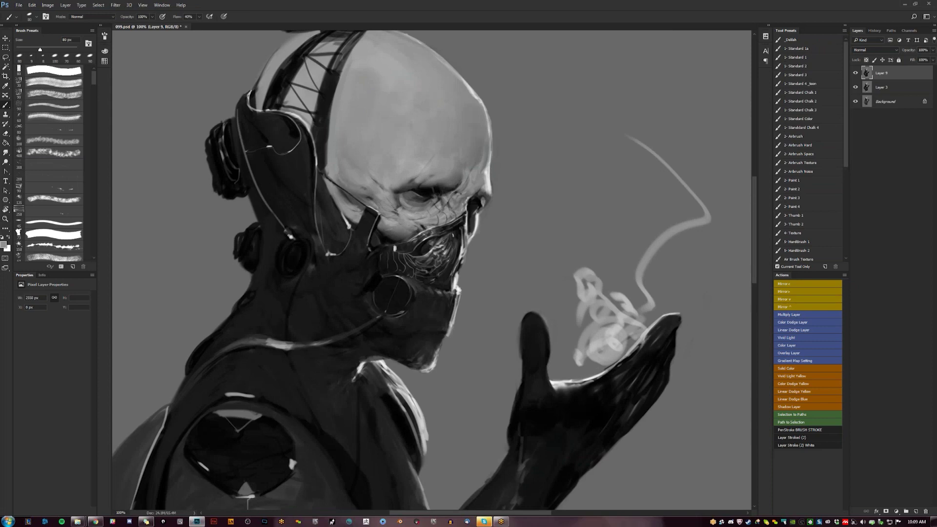
# Refine the brow ridge with a smaller brush and sampled grey, then restore the default black and white colours.
pyautogui.keyDown('alt'); pyautogui.click(424, 166); pyautogui.keyUp('alt')
pyautogui.press('[')
pyautogui.press('[')
pyautogui.press('[')
pyautogui.press('[')
pyautogui.press('[')
pyautogui.press('[')
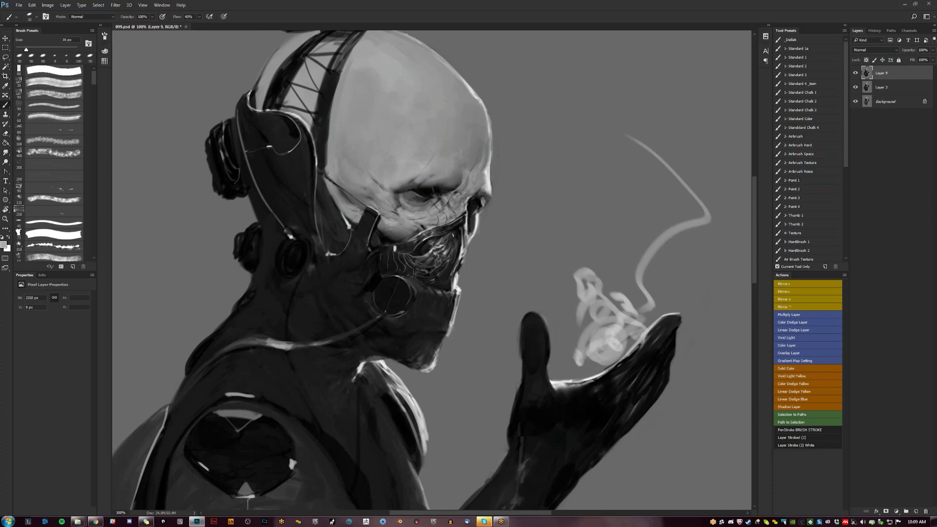
pyautogui.press('[')
pyautogui.press('[')
pyautogui.press('[')
pyautogui.press('[')
pyautogui.press(']')
pyautogui.press(']')
pyautogui.press(']')
pyautogui.press('d')
# Mirror the canvas back and return to the eye area with the Brush tool.
pyautogui.press('z')
pyautogui.keyDown('alt'); pyautogui.click(442, 180); pyautogui.keyUp('alt')
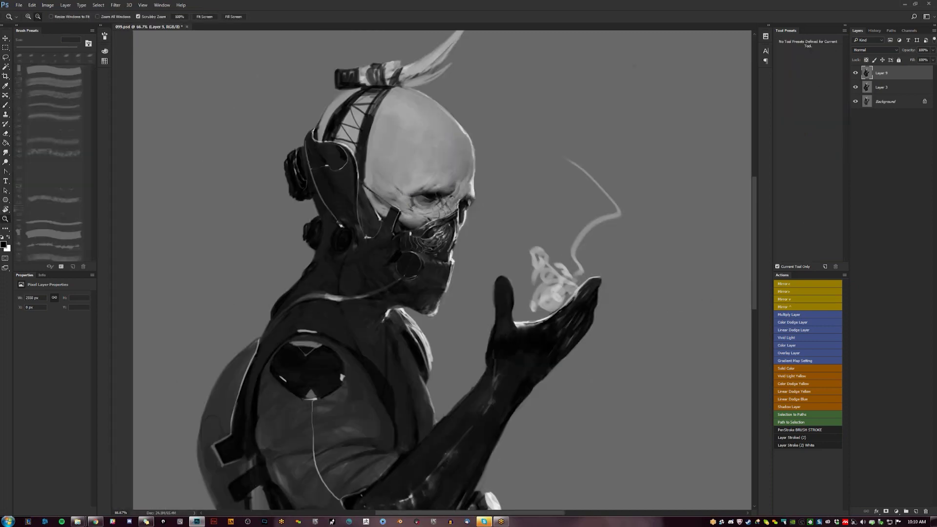
pyautogui.keyDown('alt'); pyautogui.click(442, 180); pyautogui.keyUp('alt')
pyautogui.keyDown('alt'); pyautogui.click(443, 180); pyautogui.keyUp('alt')
pyautogui.press('F2')
pyautogui.click(439, 184)
pyautogui.click(439, 185)
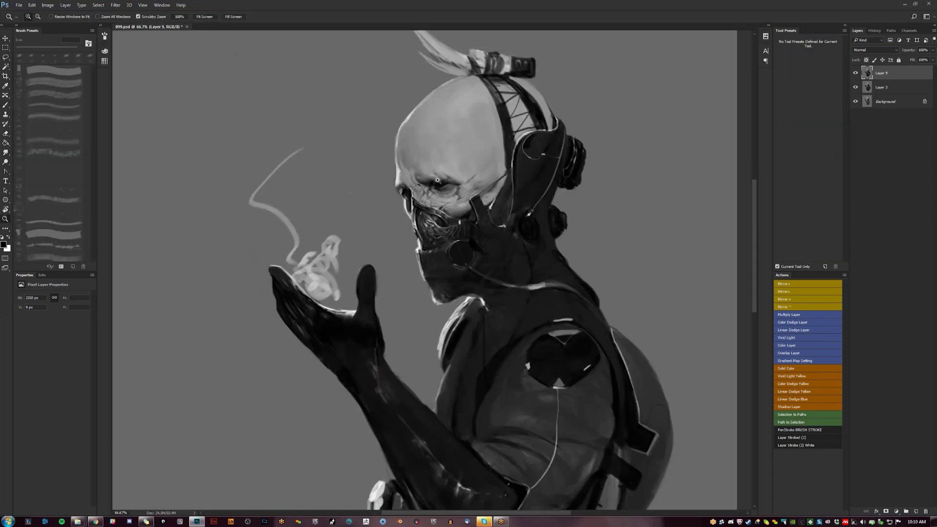
pyautogui.click(439, 184)
pyautogui.press('b')
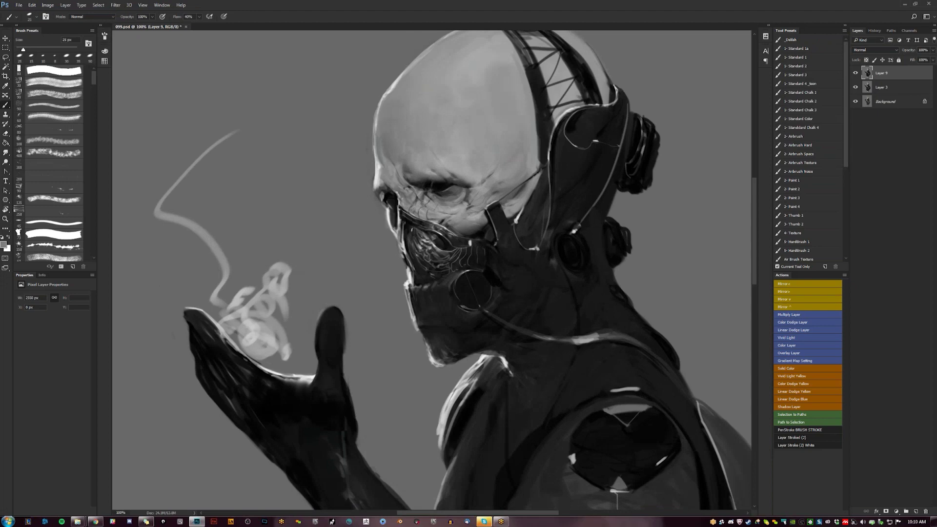
# Restore the default colours, reduce the brush size and mirror the canvas to work on the eye area.
pyautogui.press('d')
pyautogui.press('[')
pyautogui.press('[')
pyautogui.press('z')
pyautogui.keyDown('alt'); pyautogui.click(403, 209); pyautogui.keyUp('alt')
pyautogui.keyDown('alt'); pyautogui.click(404, 209); pyautogui.keyUp('alt')
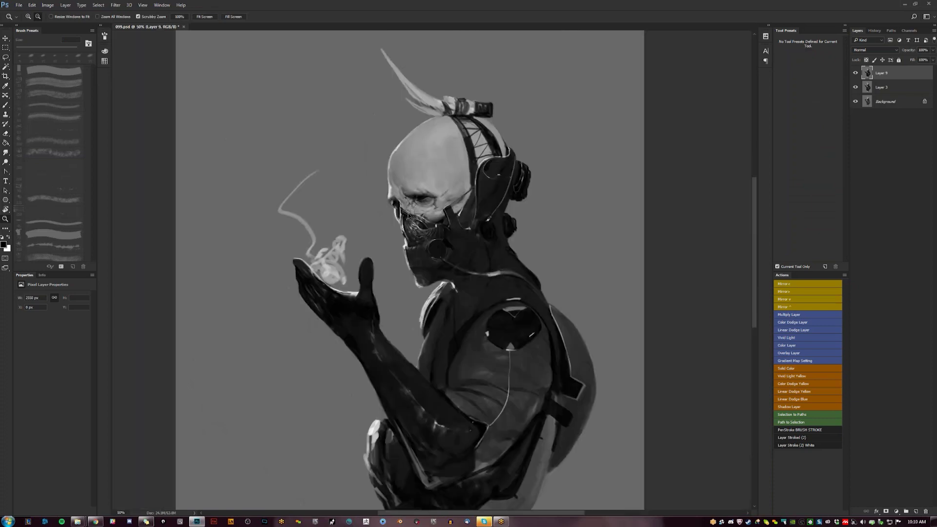
pyautogui.press('F2')
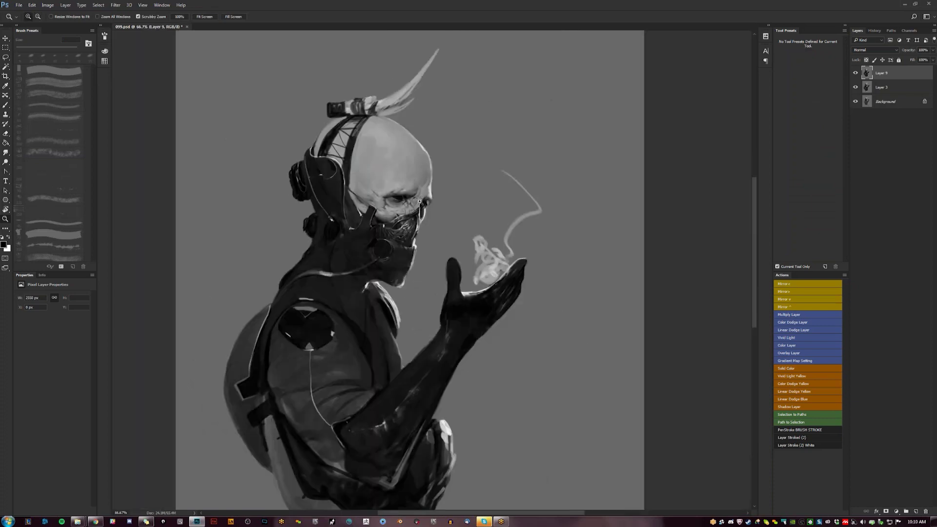
pyautogui.click(422, 201)
pyautogui.moveTo(423, 207); pyautogui.dragTo(445, 202)
# Enlarge the brush to 60 px and sample the light grey of the skin at the temple.
pyautogui.press('b')
pyautogui.press(']')
pyautogui.press(']')
pyautogui.press(']')
pyautogui.press(']')
pyautogui.press(']')
pyautogui.press(']')
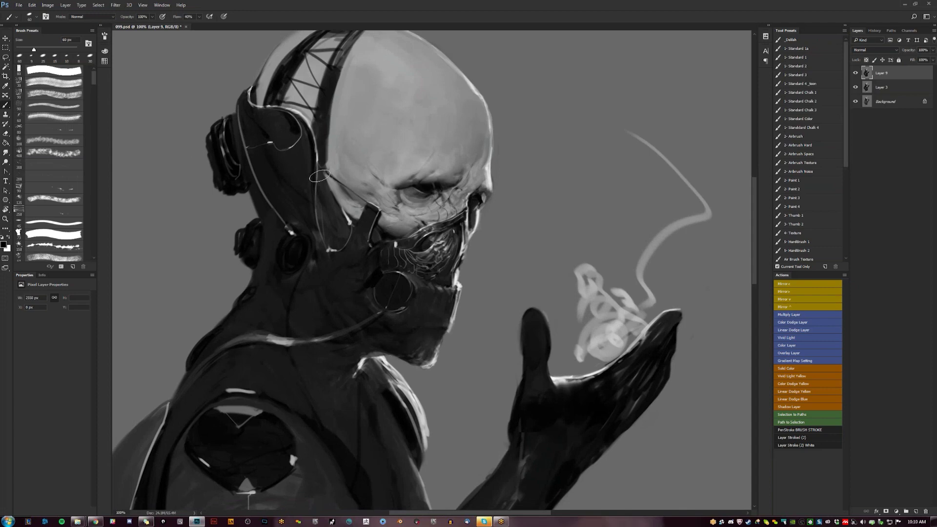
pyautogui.moveTo(320, 176); pyautogui.dragTo(346, 222)
pyautogui.keyDown('alt'); pyautogui.click(357, 220); pyautogui.keyUp('alt')
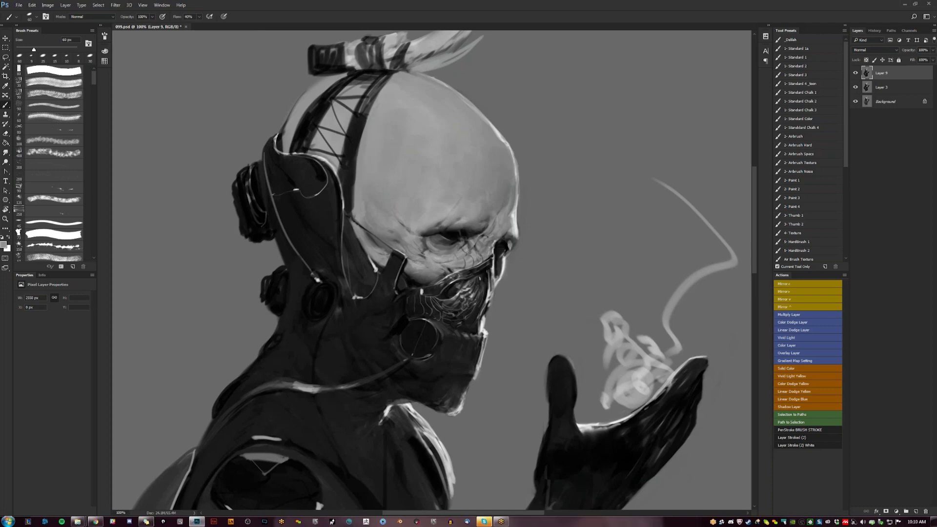
pyautogui.moveTo(366, 180)
pyautogui.mouseDown()
pyautogui.moveTo(403, 215)
pyautogui.moveTo(392, 206)
pyautogui.mouseUp()
pyautogui.hotkey('ctrl', 'alt', 'z')
pyautogui.hotkey('ctrl', 'alt', 'z')
# Restore the default colours and shrink the brush, checking the figure mirrored before flipping the canvas back.
pyautogui.press('z')
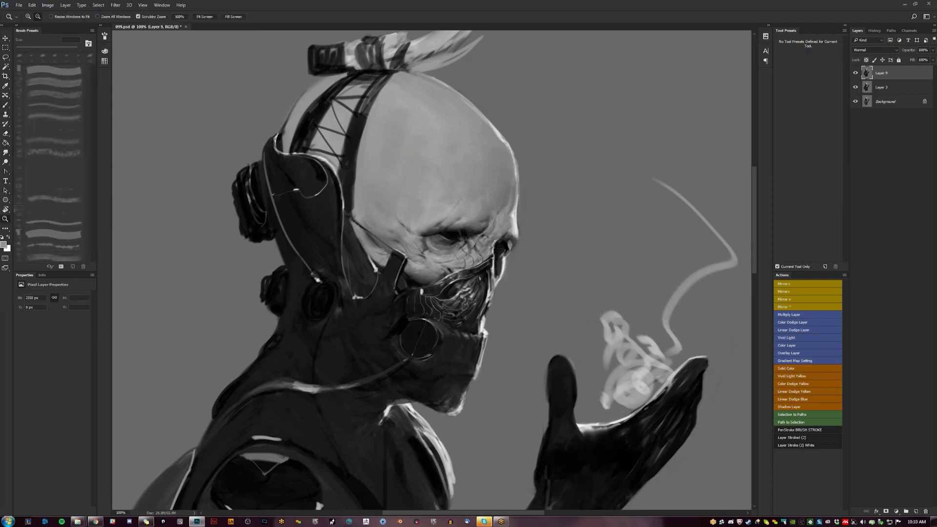
pyautogui.keyDown('alt'); pyautogui.click(412, 203); pyautogui.keyUp('alt')
pyautogui.keyDown('alt'); pyautogui.click(413, 202); pyautogui.keyUp('alt')
pyautogui.press('F2')
pyautogui.moveTo(418, 183); pyautogui.dragTo(372, 122)
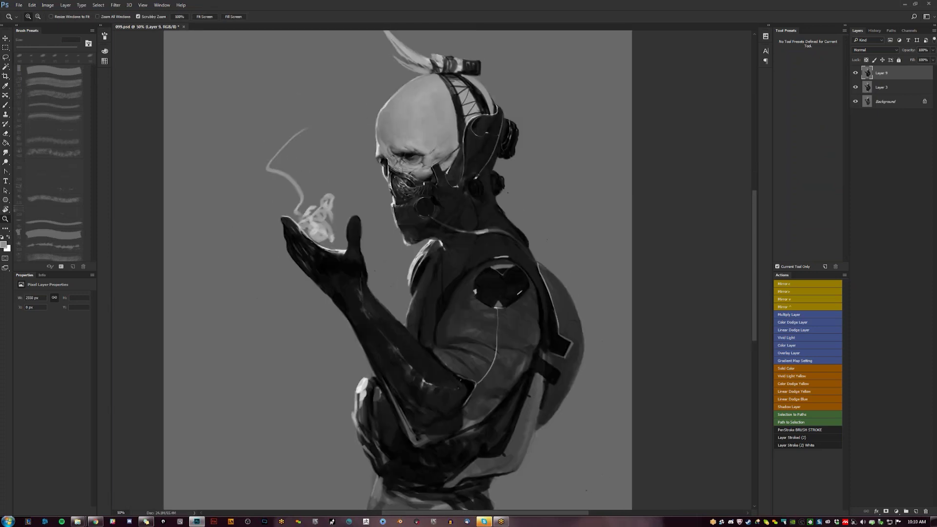
pyautogui.click(438, 164)
pyautogui.press('b')
pyautogui.press('d')
pyautogui.press('[')
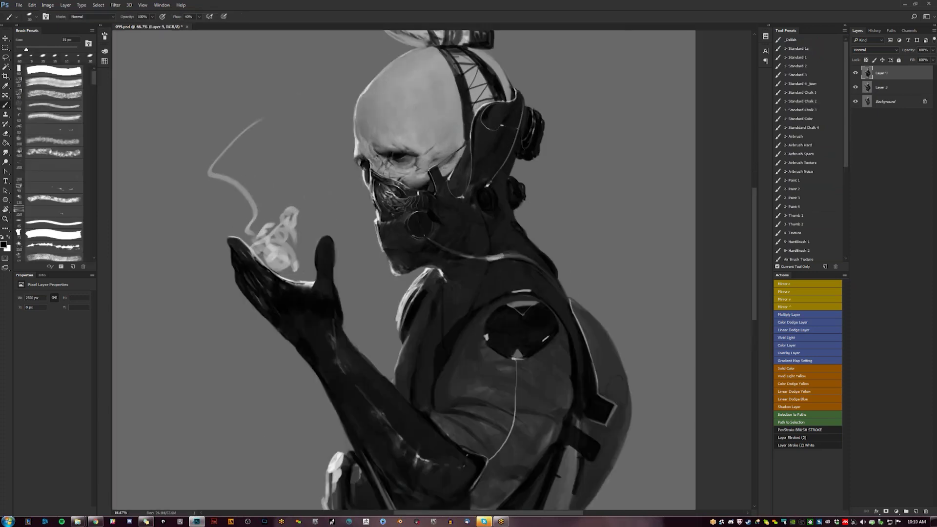
pyautogui.press('F2')
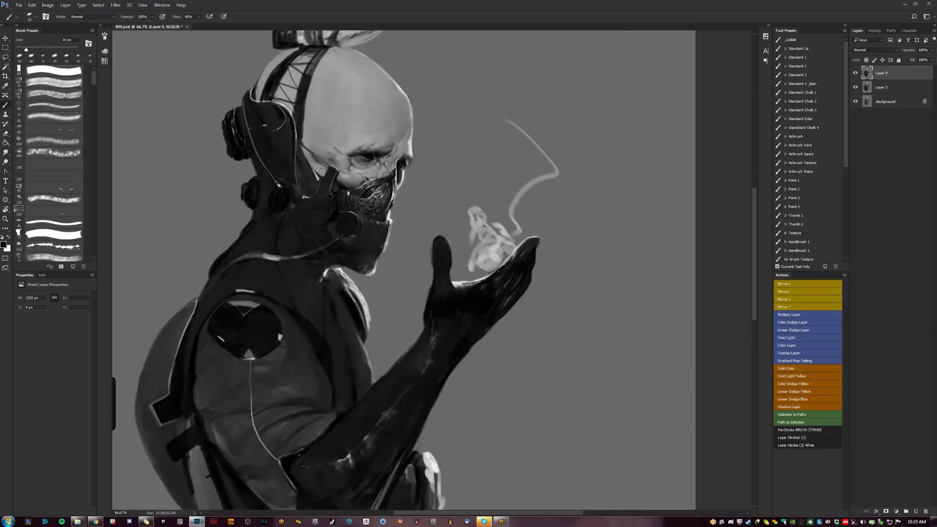
# Refine the skin folds below the eye with a 30 px brush and greys sampled from the cheek.
pyautogui.moveTo(365, 173); pyautogui.dragTo(349, 170)
pyautogui.press('z')
pyautogui.click(369, 178)
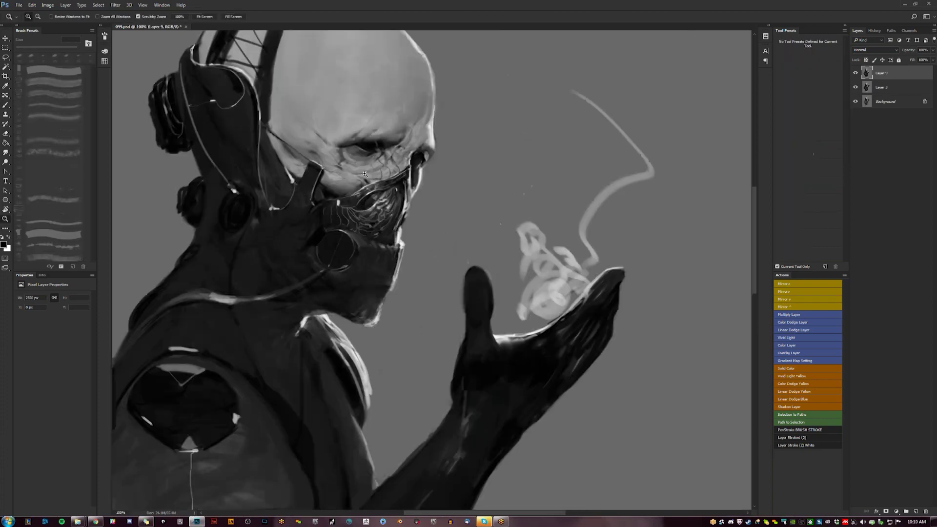
pyautogui.press('b')
pyautogui.press('[')
pyautogui.moveTo(360, 168); pyautogui.dragTo(345, 174)
pyautogui.keyDown('alt'); pyautogui.click(352, 171); pyautogui.keyUp('alt')
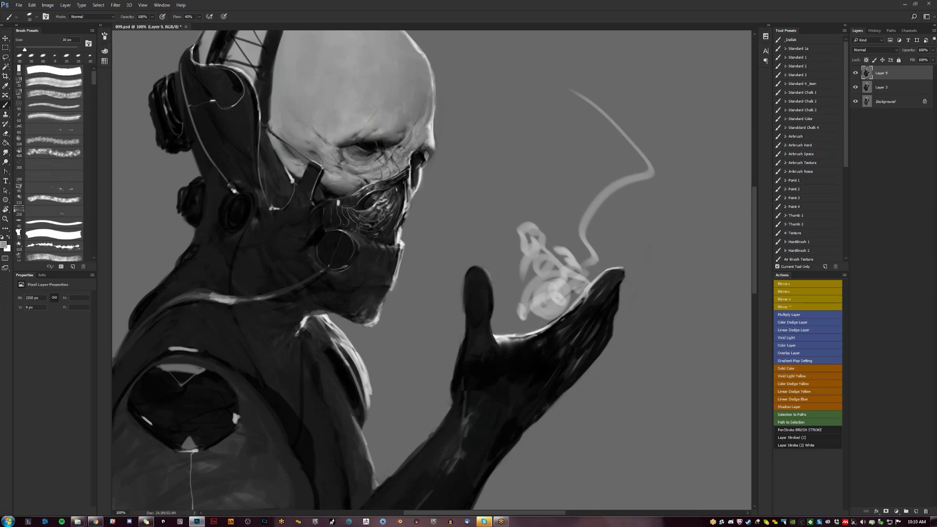
pyautogui.moveTo(356, 171); pyautogui.dragTo(382, 207)
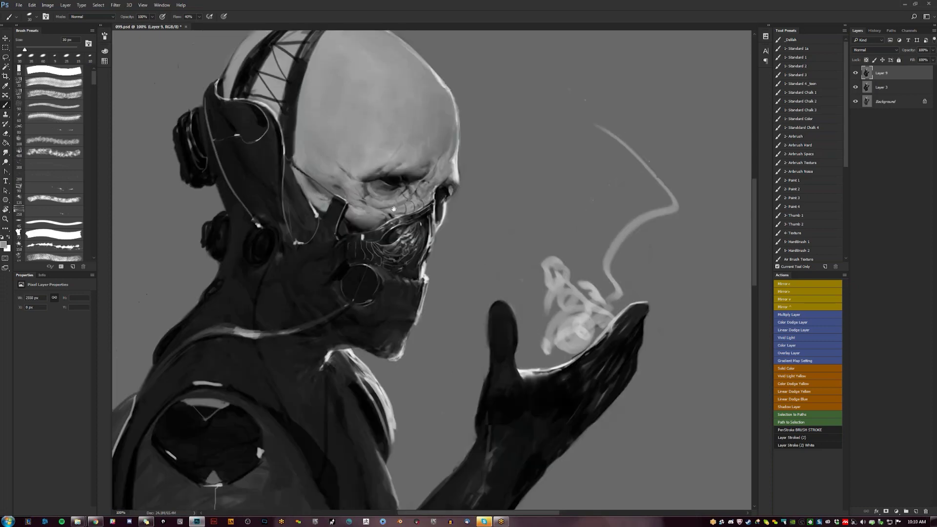
pyautogui.keyDown('alt'); pyautogui.click(382, 207); pyautogui.keyUp('alt')
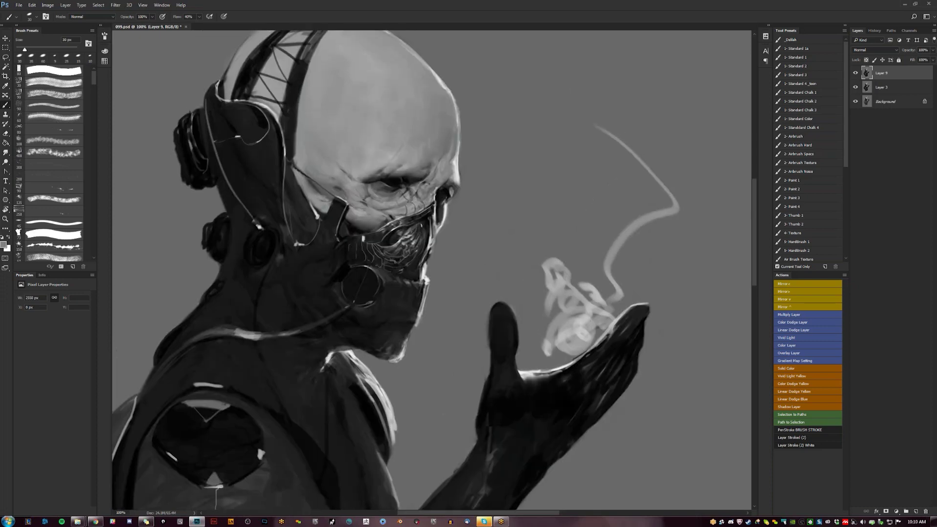
# Mirror the canvas and touch up the back of the skull beside the head strap with sampled greys.
pyautogui.press('z')
pyautogui.moveTo(529, 188); pyautogui.dragTo(476, 187)
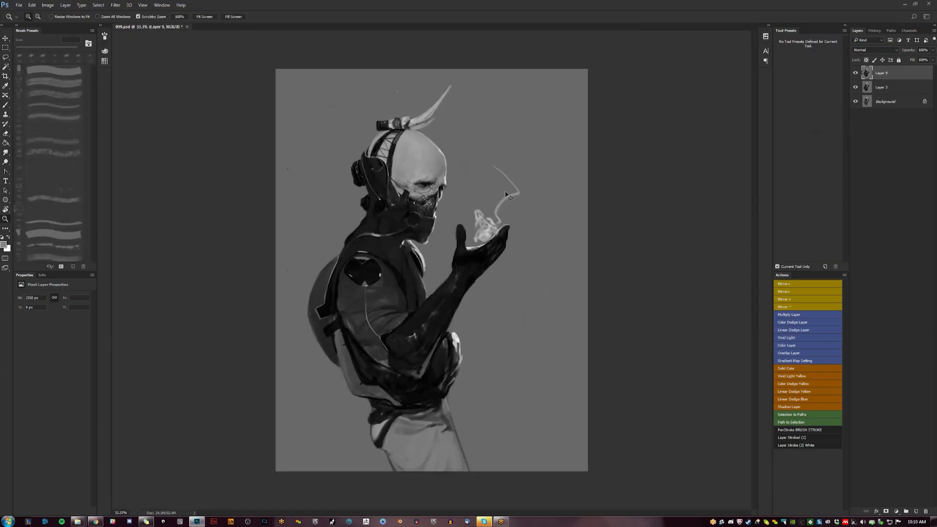
pyautogui.press('F2')
pyautogui.click(474, 185)
pyautogui.press('b')
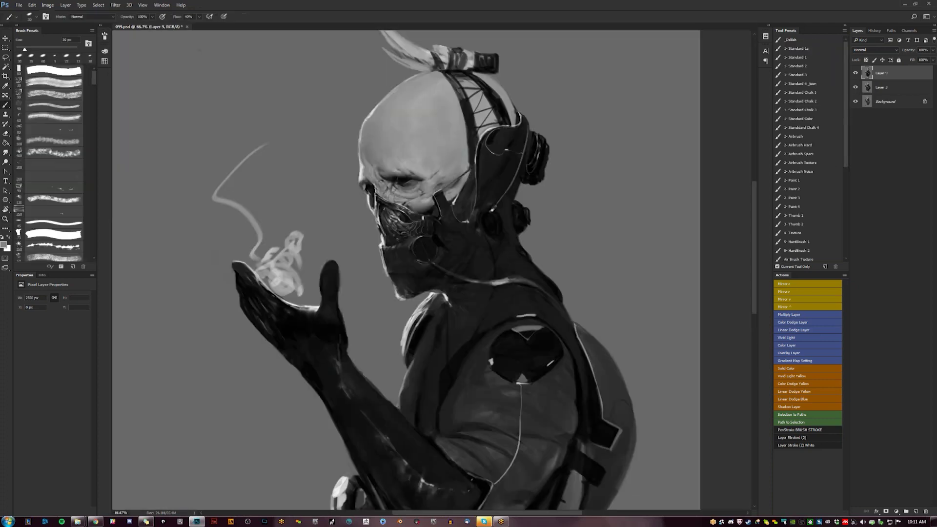
pyautogui.keyDown('alt'); pyautogui.click(503, 79); pyautogui.keyUp('alt')
pyautogui.moveTo(495, 83); pyautogui.dragTo(475, 73)
pyautogui.keyDown('alt'); pyautogui.click(500, 93); pyautogui.keyUp('alt')
# Mirror the canvas back, swap the foreground and background colours and enlarge the brush to 35 px.
pyautogui.press('z')
pyautogui.hotkey('ctrl', '-')
pyautogui.hotkey('ctrl', '-')
pyautogui.hotkey('ctrl', '-')
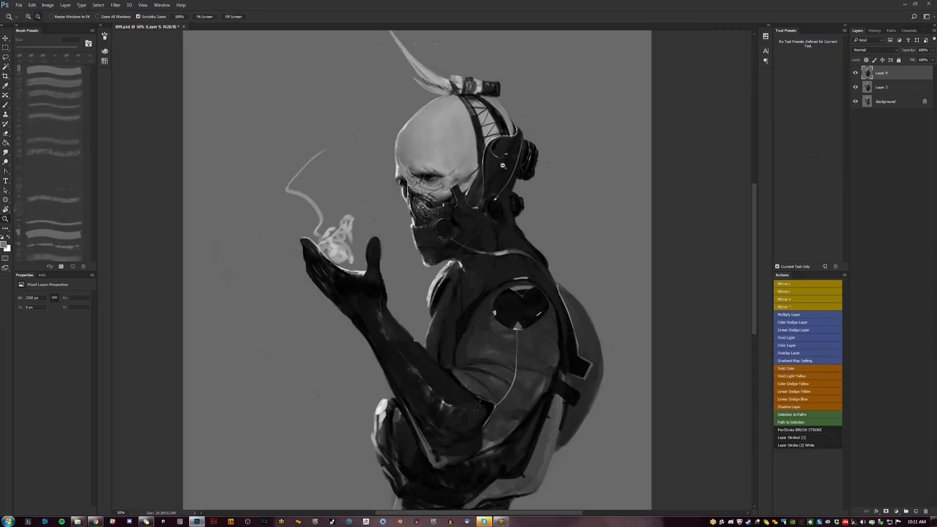
pyautogui.press('F2')
pyautogui.click(409, 228)
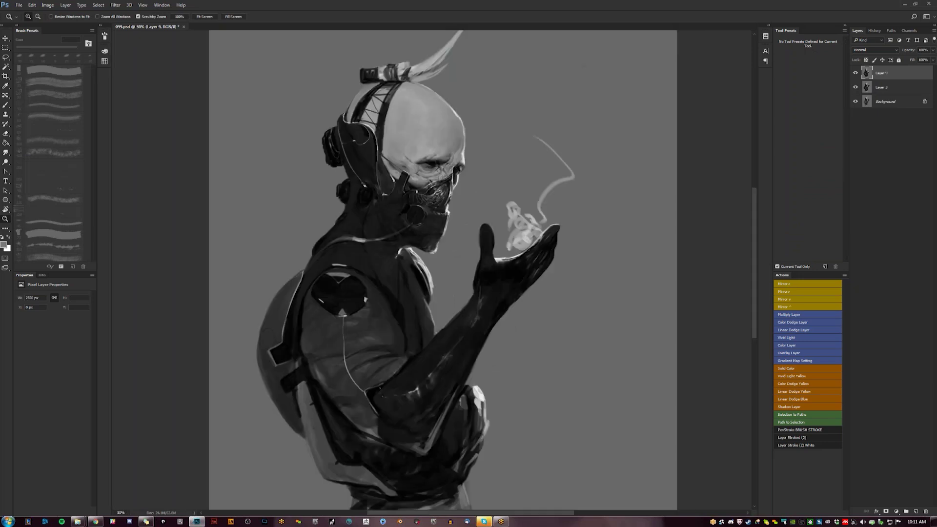
pyautogui.press('b')
pyautogui.press('x')
pyautogui.press(']')
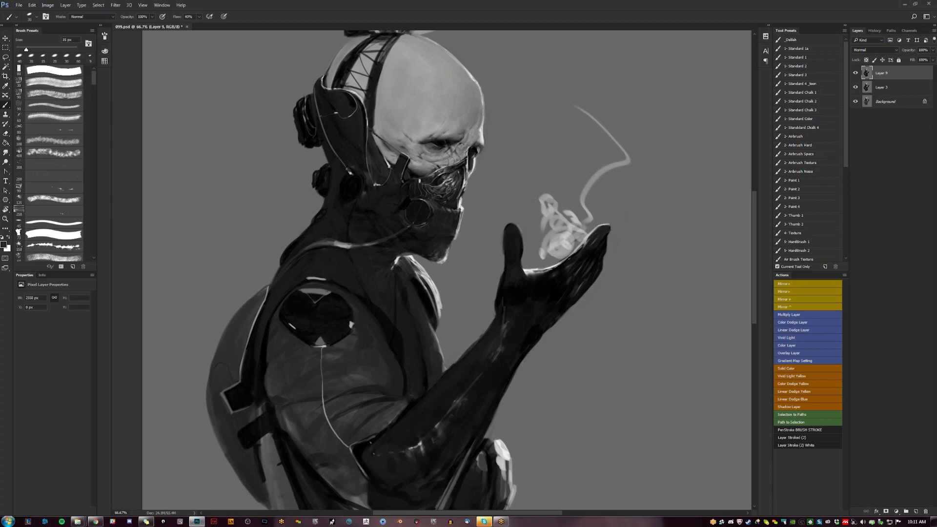
# Increase the brush size in several increments for broader dark shading on the torso.
pyautogui.press('[')
pyautogui.press(']')
pyautogui.press(']')
pyautogui.press(']')
pyautogui.press(']')
pyautogui.press(']')
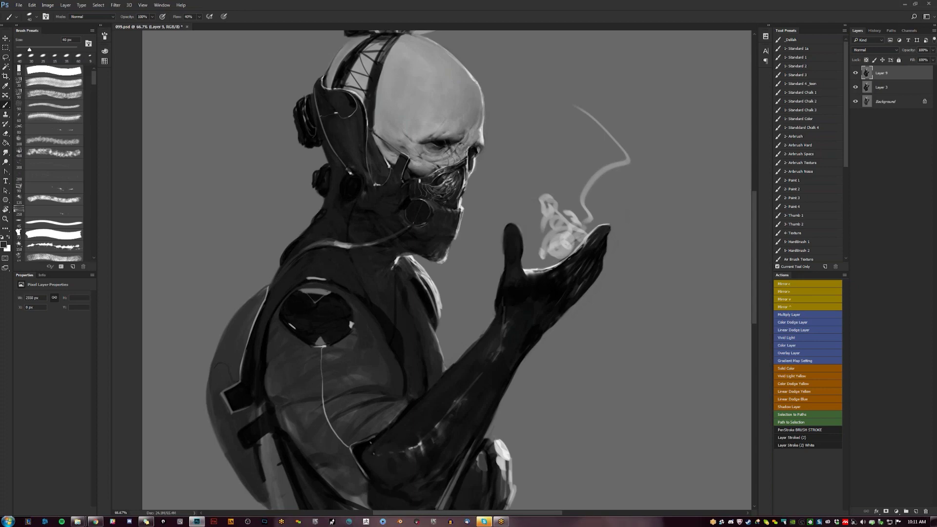
pyautogui.press(']')
pyautogui.press(']')
pyautogui.press(']')
# Mirror the canvas and return to the sleeve and backpack with the Brush tool.
pyautogui.press('z')
pyautogui.keyDown('alt'); pyautogui.click(469, 216); pyautogui.keyUp('alt')
pyautogui.keyDown('alt'); pyautogui.click(469, 216); pyautogui.keyUp('alt')
pyautogui.keyDown('alt'); pyautogui.click(468, 217); pyautogui.keyUp('alt')
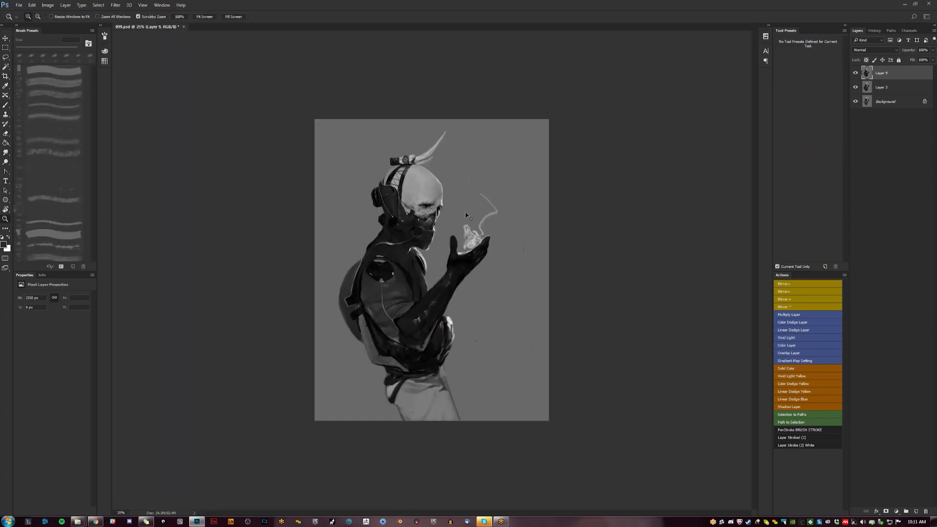
pyautogui.press('F2')
pyautogui.click(453, 247)
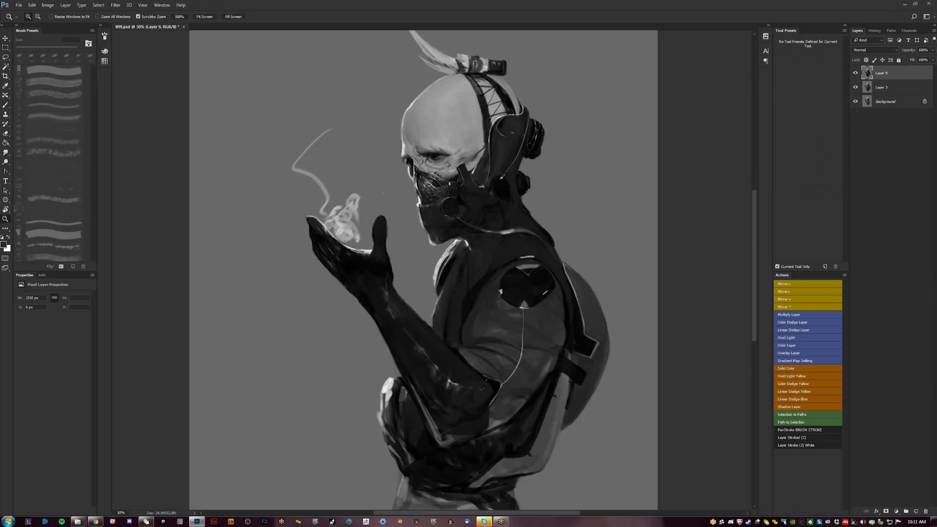
pyautogui.moveTo(491, 334); pyautogui.dragTo(428, 254)
pyautogui.press('b')
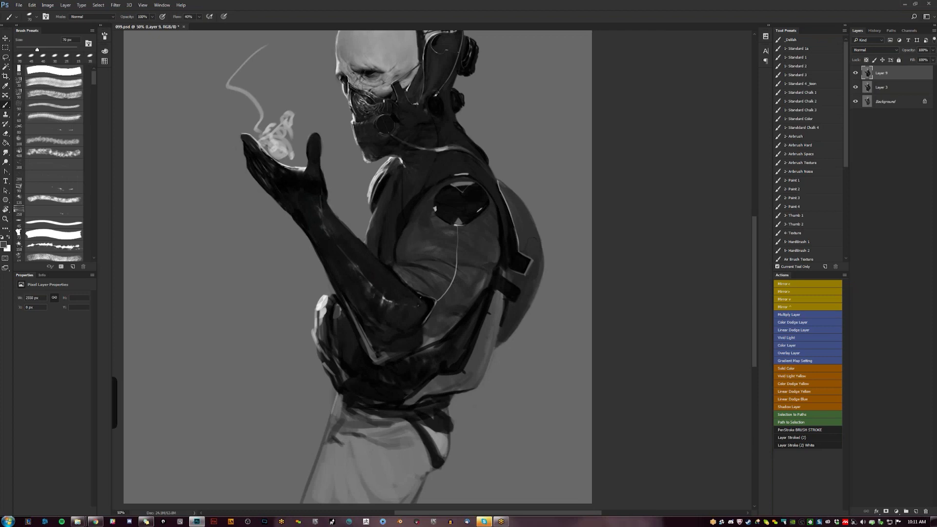
# Rework the sleeve and backpack shading with a smaller brush and the grey sampled from the backpack beside its strap.
pyautogui.press('[')
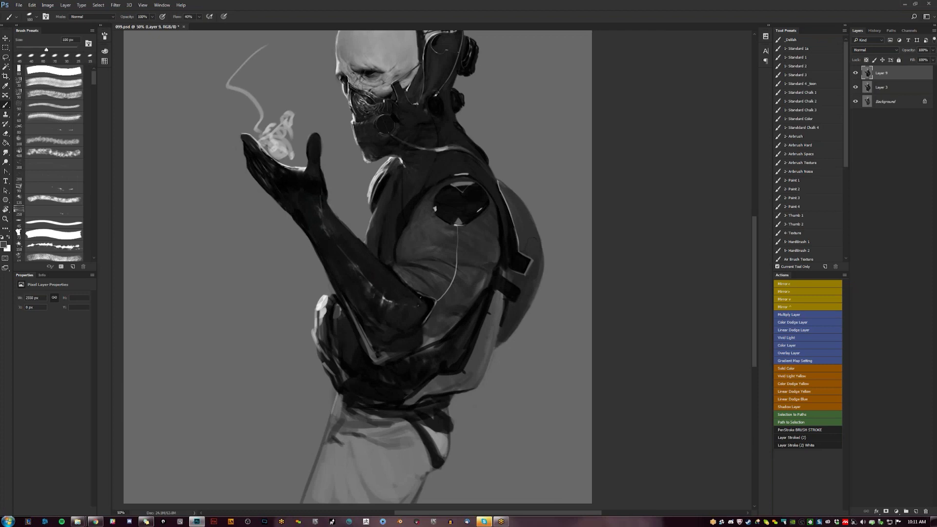
pyautogui.press('[')
pyautogui.press('[')
pyautogui.press('d')
pyautogui.keyDown('alt'); pyautogui.click(533, 243); pyautogui.keyUp('alt')
pyautogui.keyDown('alt'); pyautogui.click(532, 243); pyautogui.keyUp('alt')
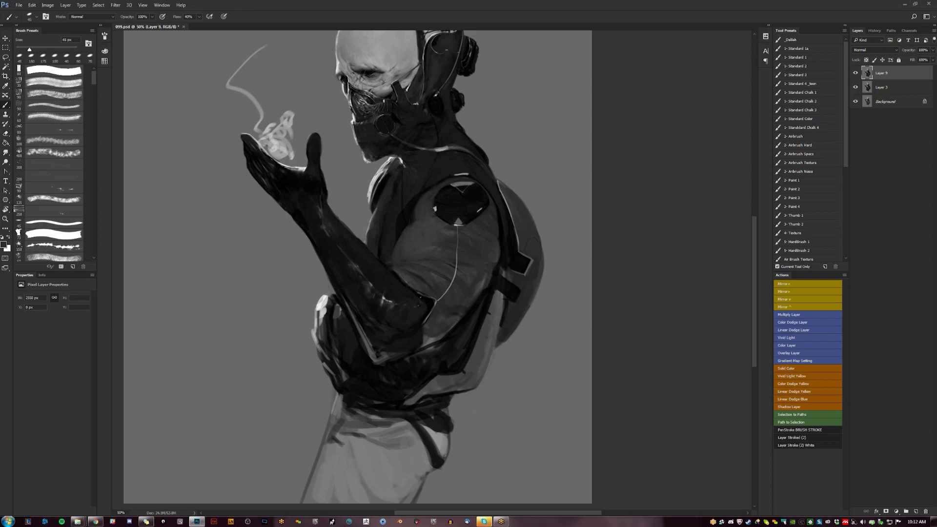
# Restore the default black and white colours and enlarge the brush to 100 px for shading the sleeve.
pyautogui.press('z')
pyautogui.keyDown('alt'); pyautogui.click(468, 285); pyautogui.keyUp('alt')
pyautogui.keyDown('alt'); pyautogui.click(467, 284); pyautogui.keyUp('alt')
pyautogui.click(467, 284)
pyautogui.click(471, 288)
pyautogui.press('b')
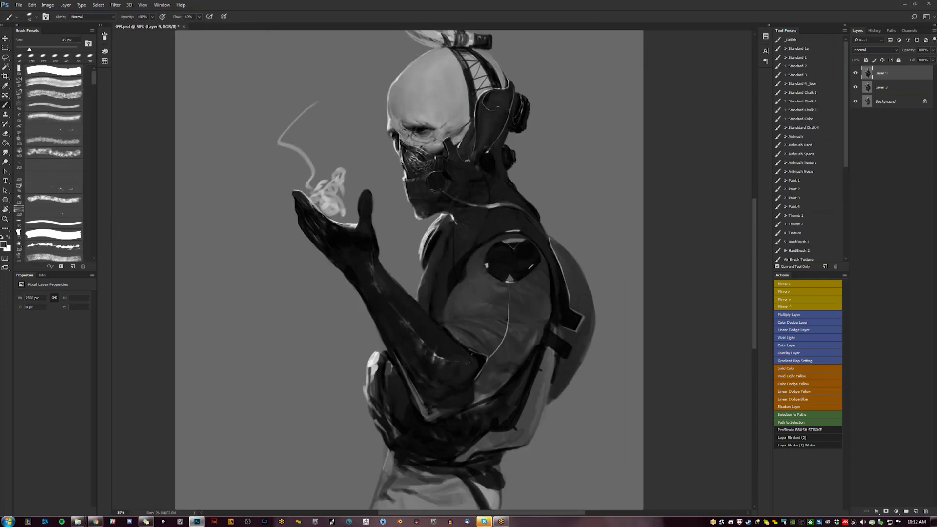
pyautogui.moveTo(490, 318); pyautogui.dragTo(450, 234)
pyautogui.press('d')
pyautogui.press(']')
pyautogui.press(']')
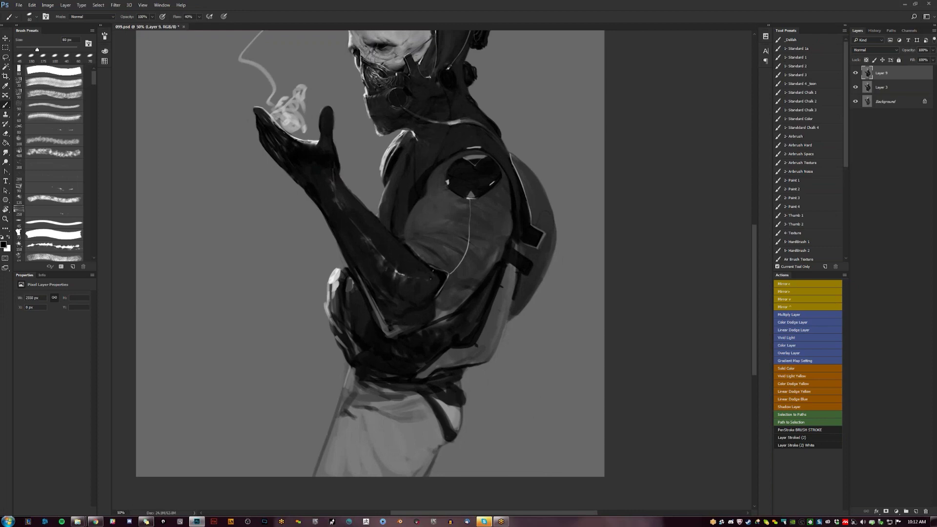
pyautogui.press(']')
pyautogui.press(']')
pyautogui.press(']')
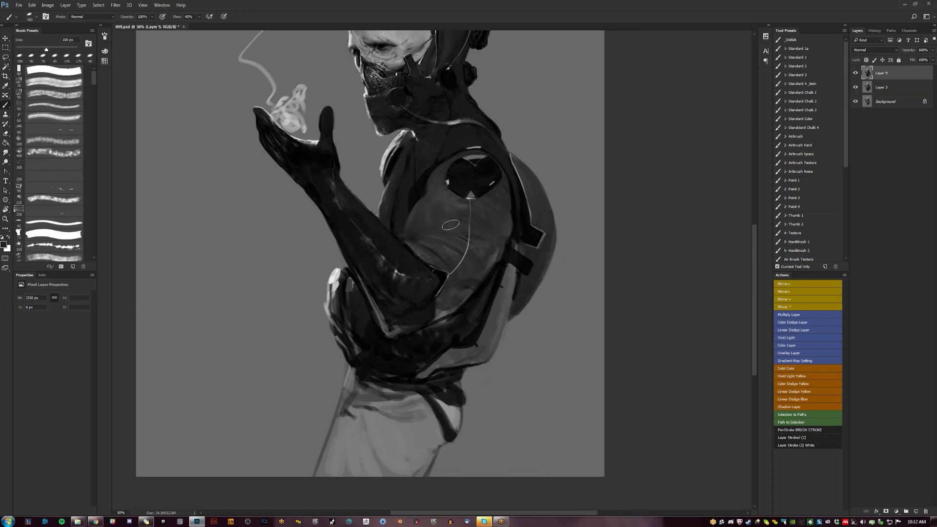
# Flip the canvas horizontally and resume brushing on the upper body.
pyautogui.press('z')
pyautogui.hotkey('ctrl', '-')
pyautogui.hotkey('ctrl', '-')
pyautogui.press('F1')
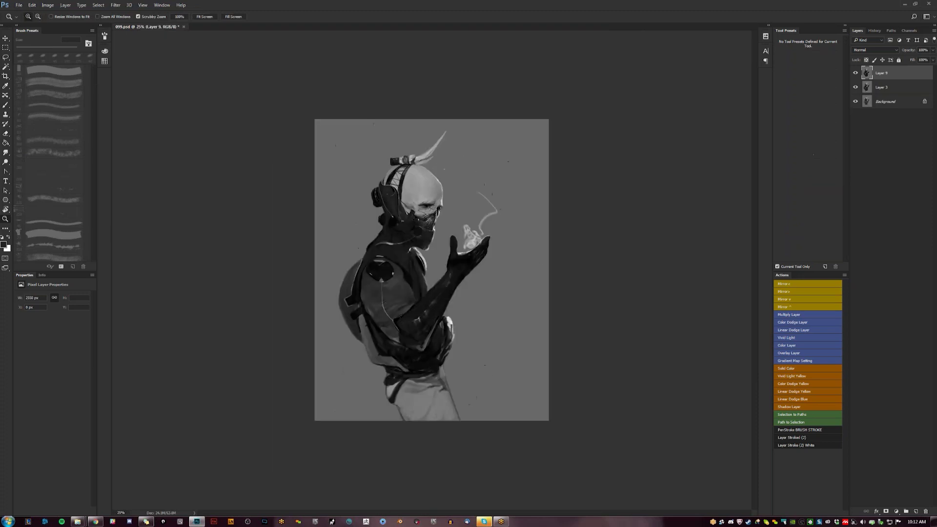
pyautogui.click(412, 299)
pyautogui.click(412, 290)
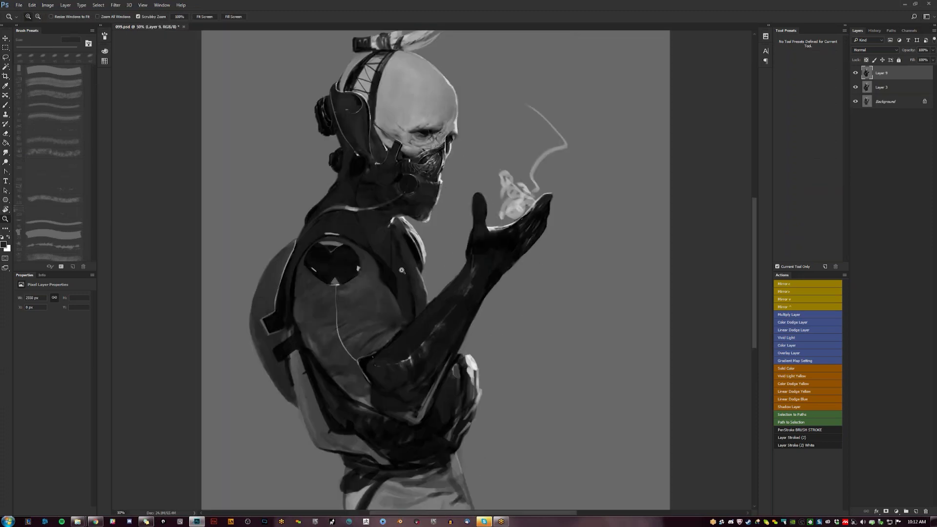
pyautogui.press('b')
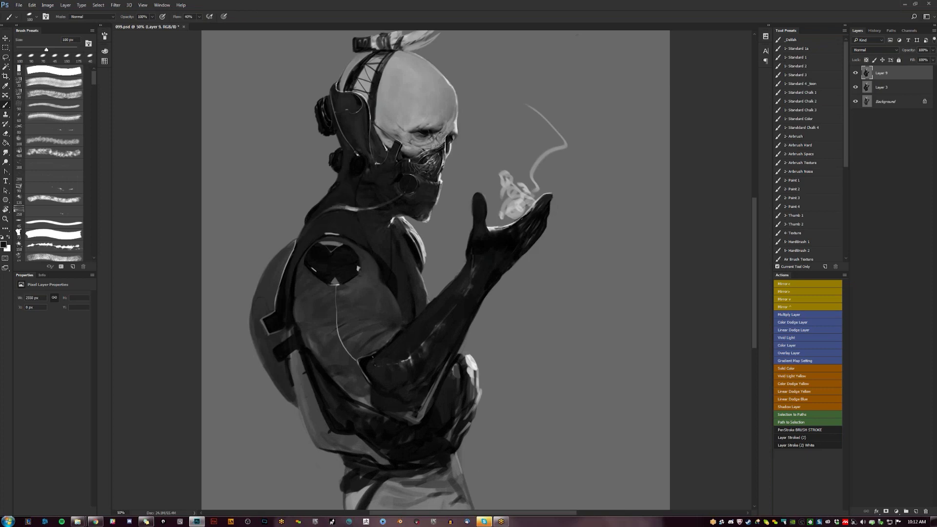
# Darken the vest edge beside the lower backpack strap with a smaller brush.
pyautogui.press('z')
pyautogui.hotkey('ctrl', '-')
pyautogui.hotkey('ctrl', '-')
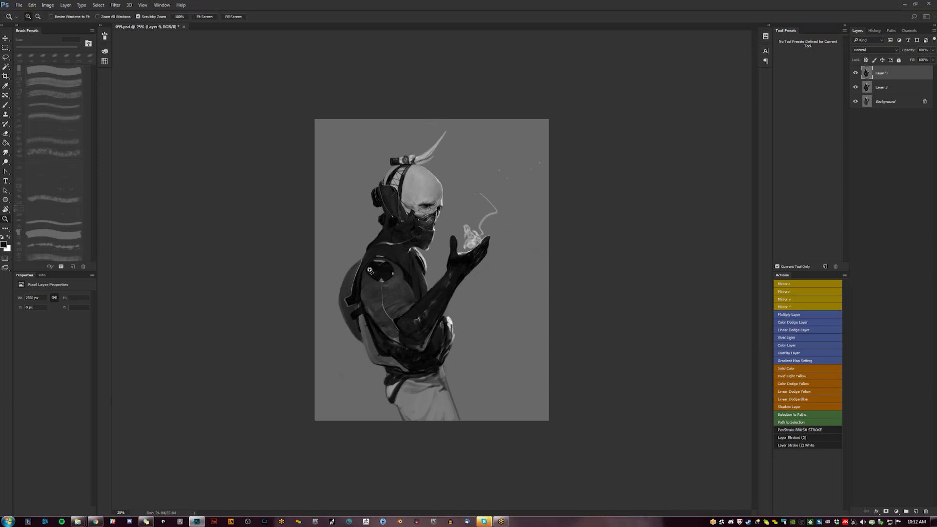
pyautogui.doubleClick(352, 303)
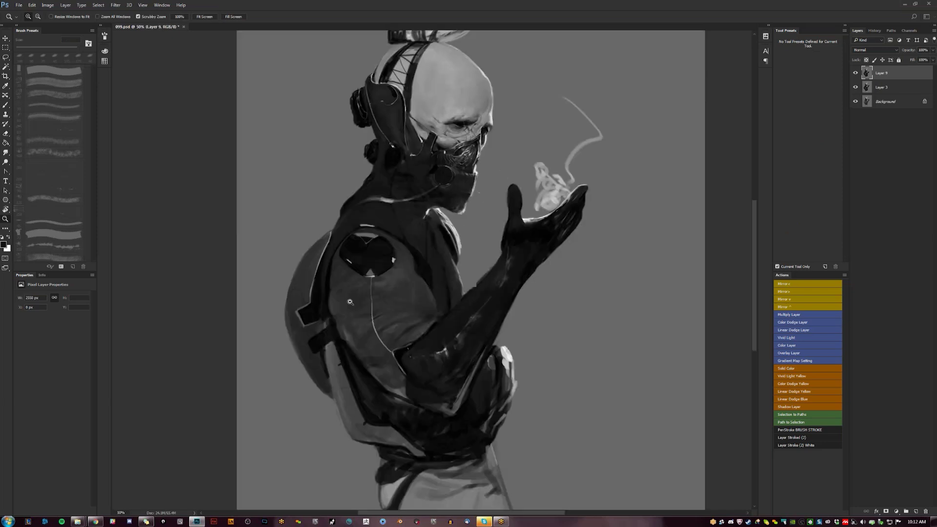
pyautogui.press('b')
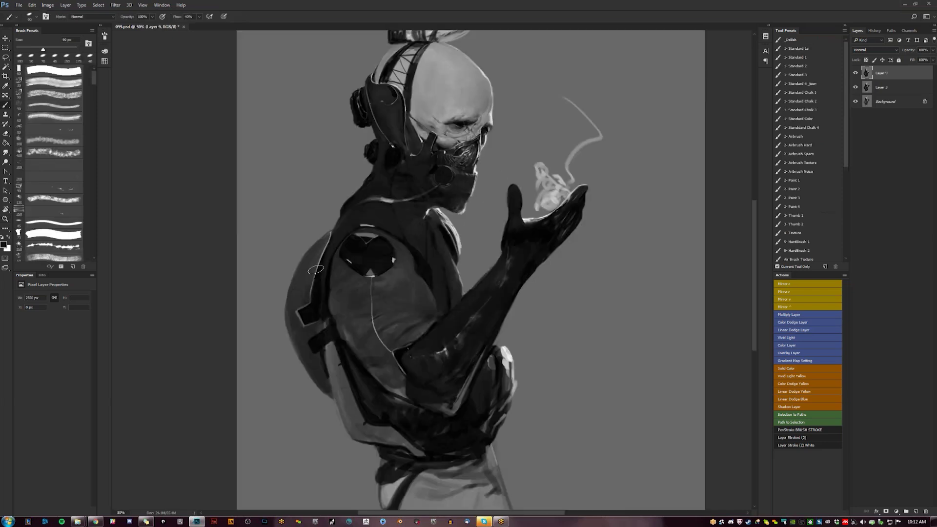
pyautogui.press('[')
pyautogui.moveTo(329, 354); pyautogui.dragTo(333, 372)
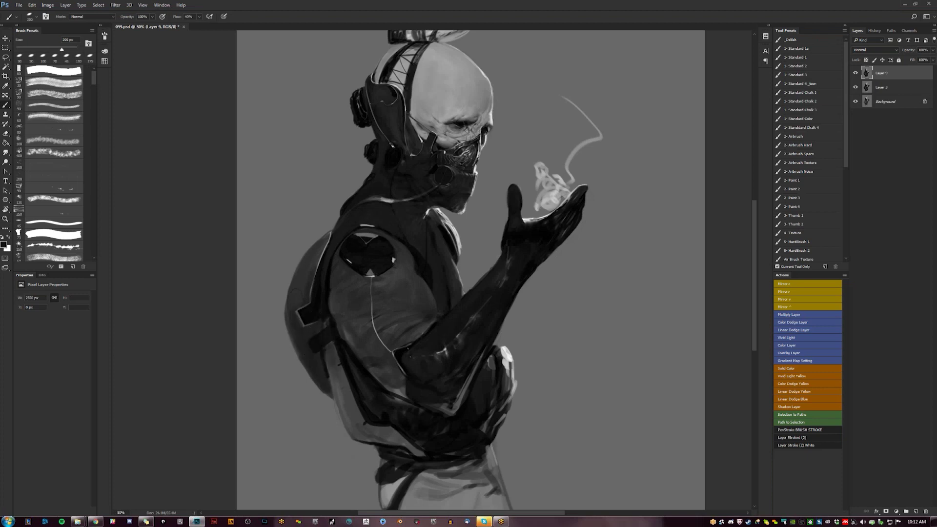
# Enlarge the brush for soft shading over the backpack and mirror the canvas to check the whole figure.
pyautogui.press(']')
pyautogui.press(']')
pyautogui.press(']')
pyautogui.press(']')
pyautogui.press(']')
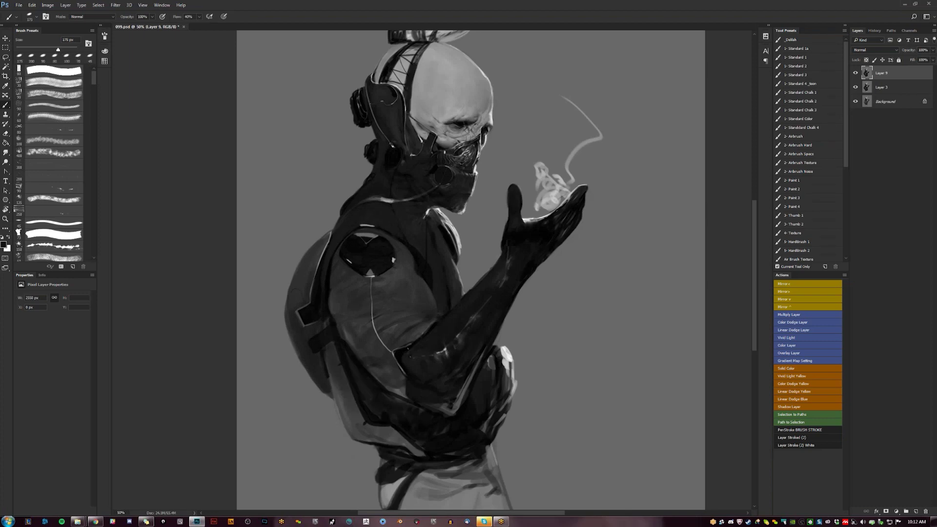
pyautogui.press('z')
pyautogui.hotkey('ctrl', '-')
pyautogui.hotkey('ctrl', '-')
pyautogui.hotkey('ctrl', '-')
pyautogui.press('F2')
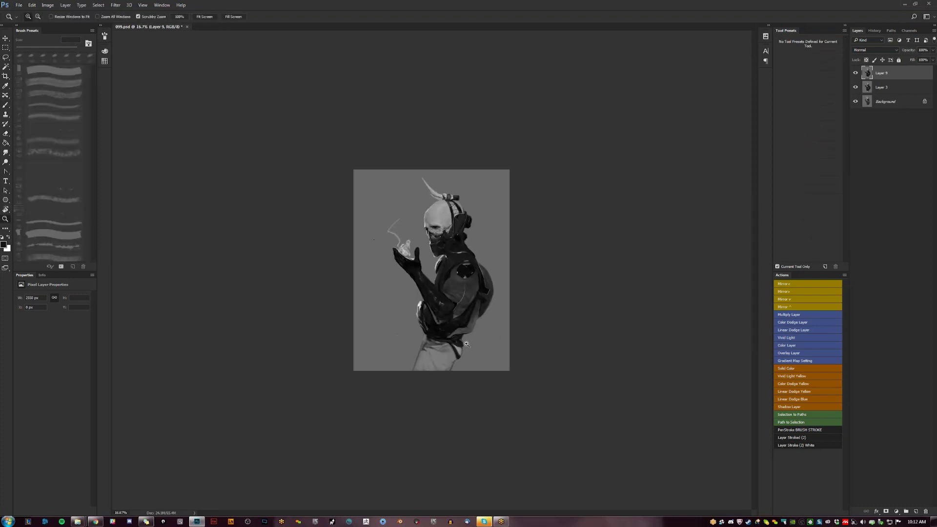
# Shade the front edge of the trousers below the waist with a 175 px brush and a grey sampled from the fabric.
pyautogui.click(460, 334)
pyautogui.click(460, 333)
pyautogui.click(460, 334)
pyautogui.moveTo(458, 394); pyautogui.dragTo(417, 217)
pyautogui.press('b')
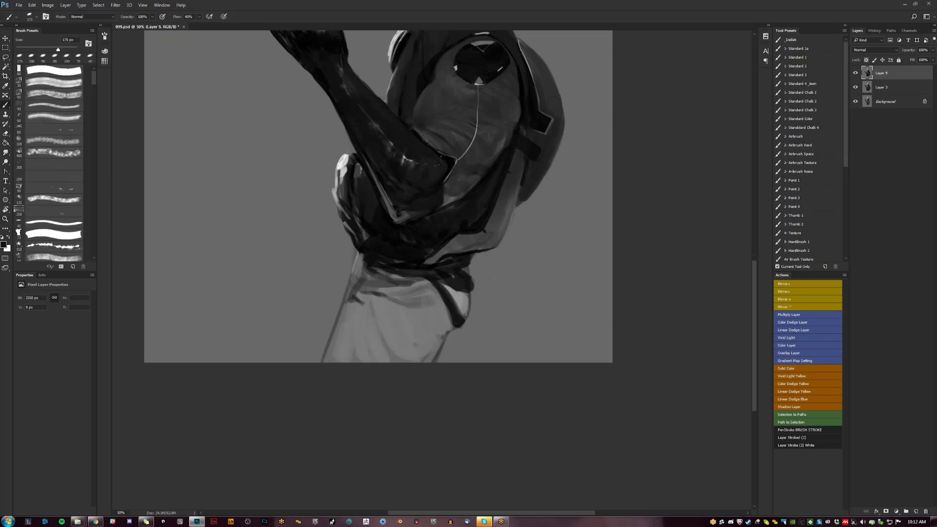
pyautogui.moveTo(357, 294)
pyautogui.mouseDown()
pyautogui.moveTo(341, 359)
pyautogui.moveTo(350, 351)
pyautogui.mouseUp()
pyautogui.keyDown('alt'); pyautogui.click(355, 299); pyautogui.keyUp('alt')
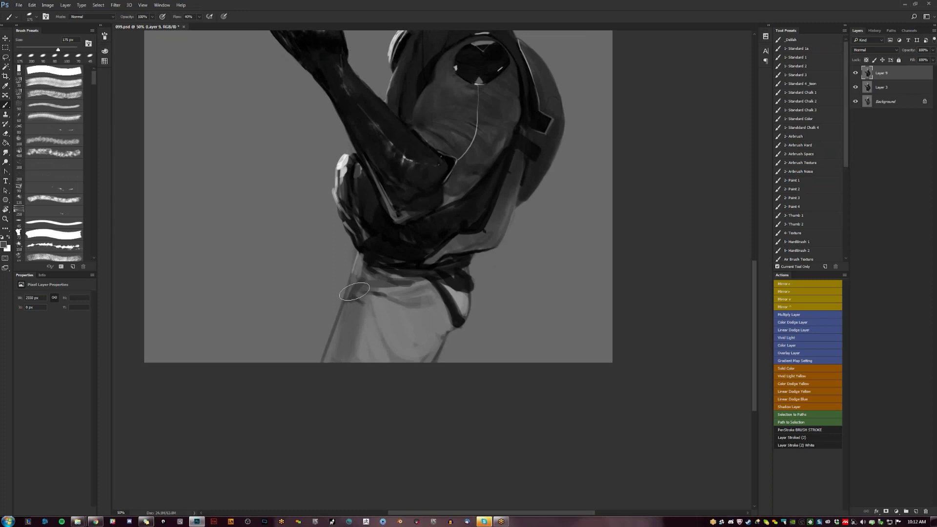
# Mirror the canvas horizontally and touch up the sleeve's back edge beside the backpack strap with a 25 px brush in a sampled tone.
pyautogui.moveTo(399, 214); pyautogui.dragTo(399, 291)
pyautogui.moveTo(402, 218); pyautogui.dragTo(393, 253)
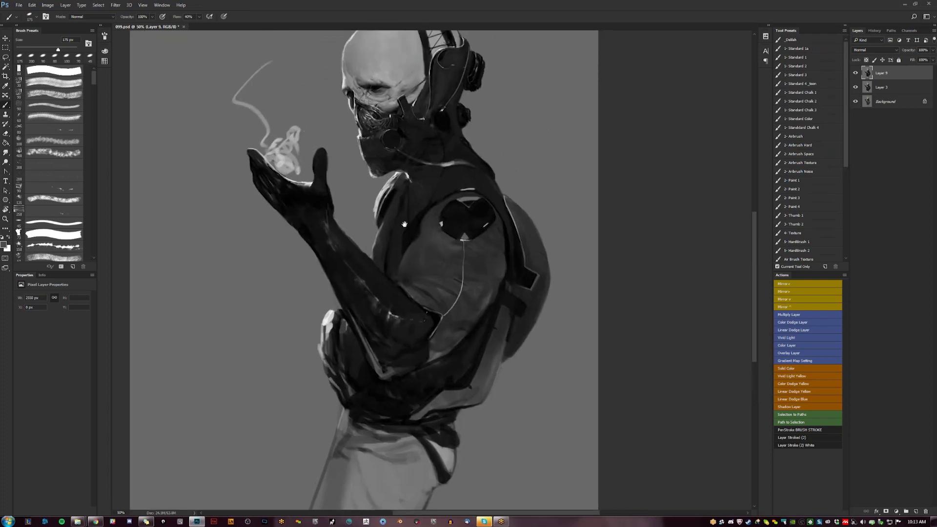
pyautogui.moveTo(400, 206); pyautogui.dragTo(423, 254)
pyautogui.press('F2')
pyautogui.moveTo(382, 189); pyautogui.dragTo(462, 199)
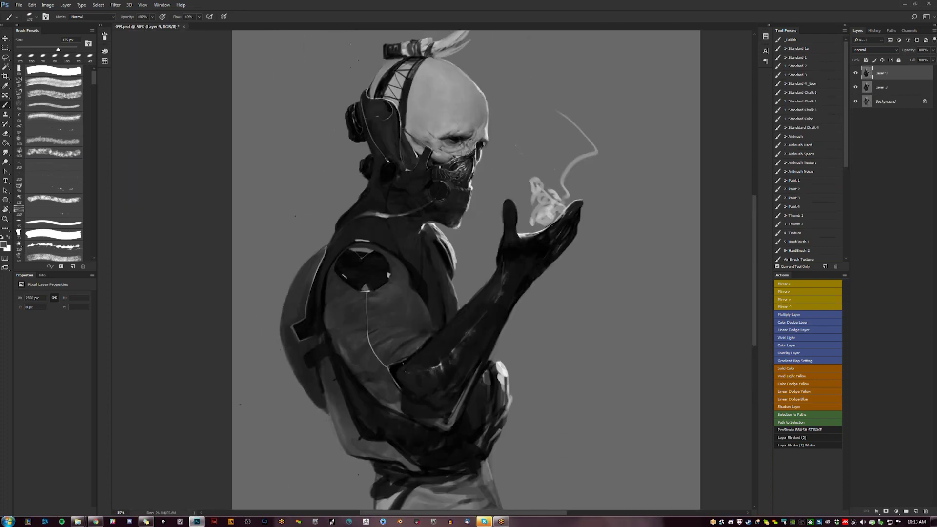
pyautogui.press('d')
pyautogui.press('[')
pyautogui.press('[')
pyautogui.press('[')
pyautogui.press('[')
pyautogui.press('[')
pyautogui.press('[')
pyautogui.press('[')
pyautogui.press('[')
pyautogui.press('[')
pyautogui.press('[')
pyautogui.moveTo(453, 259); pyautogui.dragTo(495, 211)
pyautogui.keyDown('alt'); pyautogui.click(369, 251); pyautogui.keyUp('alt')
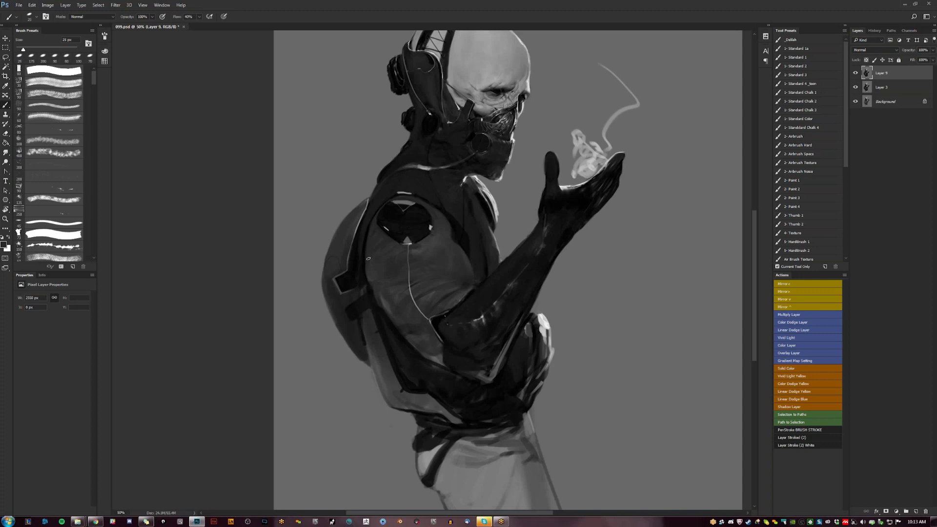
pyautogui.moveTo(369, 258); pyautogui.dragTo(358, 291)
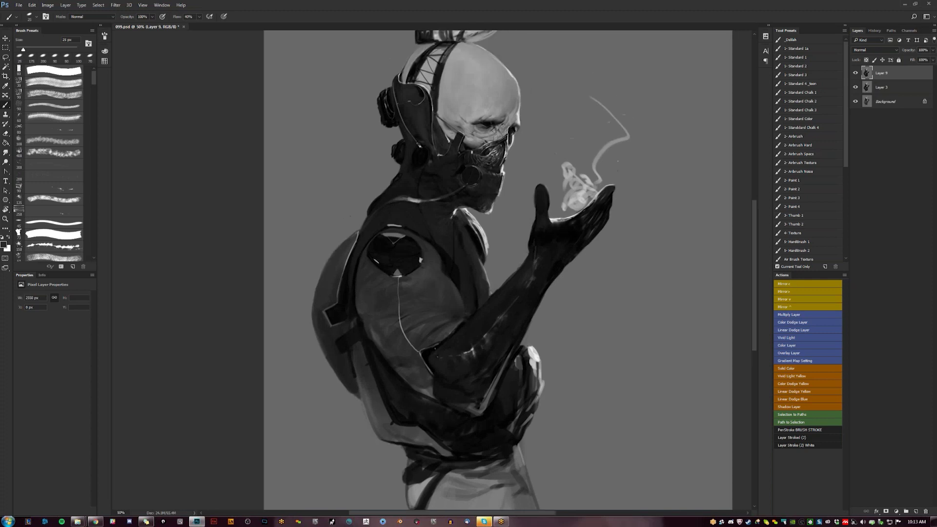
# Draw thin dark seam lines across the upper sleeve with a 10 px brush and flip the canvas horizontally.
pyautogui.press('d')
pyautogui.press('[')
pyautogui.keyDown('alt'); pyautogui.click(382, 240); pyautogui.keyUp('alt')
pyautogui.moveTo(388, 278); pyautogui.dragTo(358, 314)
pyautogui.press('F2')
pyautogui.moveTo(402, 289); pyautogui.dragTo(262, 242)
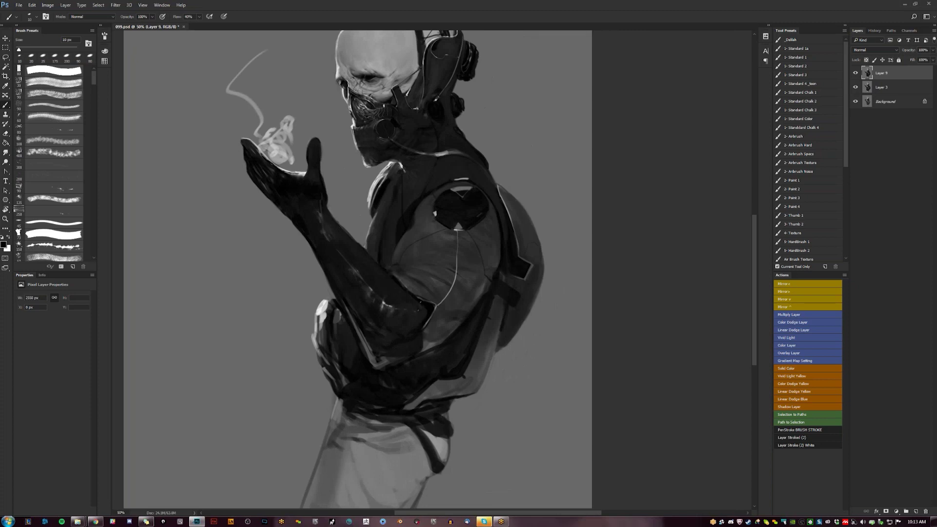
pyautogui.scroll(3, 357, 268)
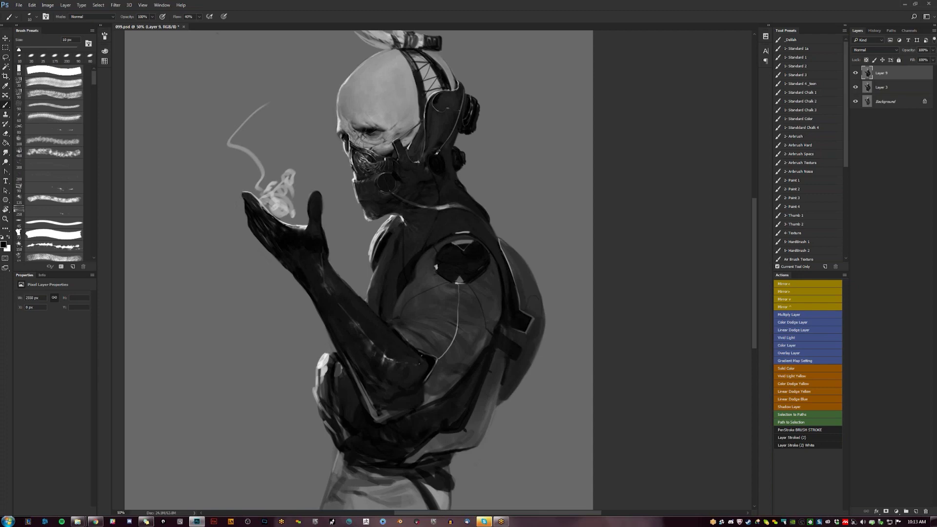
# Switch to white with a 9 px brush for fine highlights and mirror the canvas to work on the head.
pyautogui.moveTo(324, 33); pyautogui.dragTo(334, 107)
pyautogui.press('x')
pyautogui.press('[')
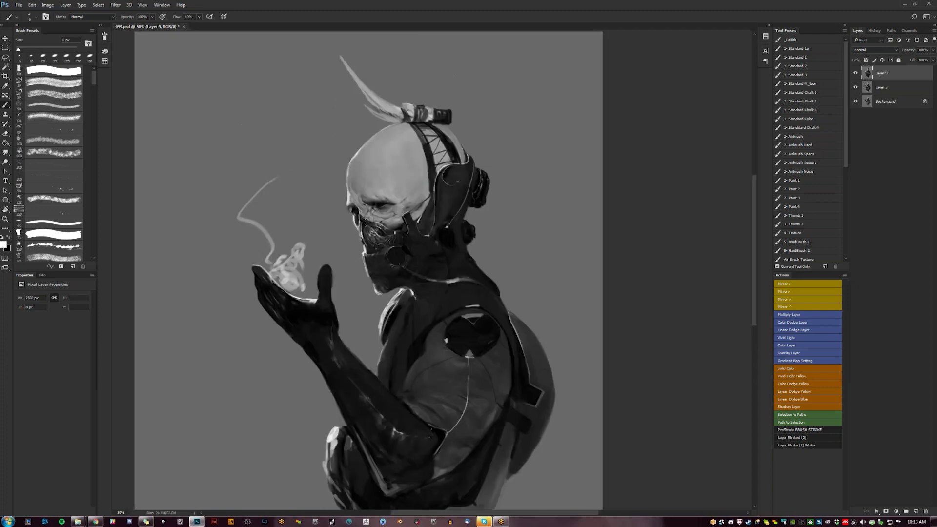
pyautogui.press(']')
pyautogui.hotkey('ctrl', 'shift', 'h')
pyautogui.moveTo(480, 193); pyautogui.dragTo(570, 140)
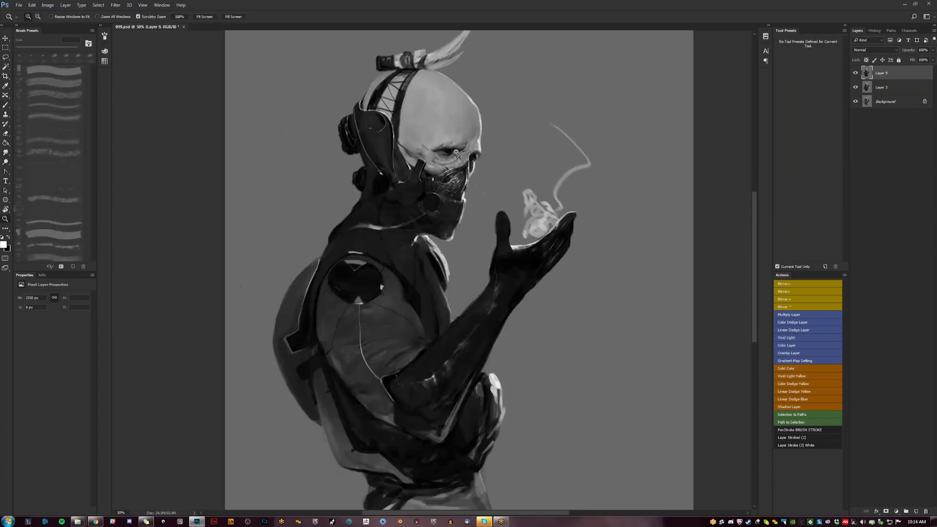
pyautogui.hotkey('ctrl', '+')
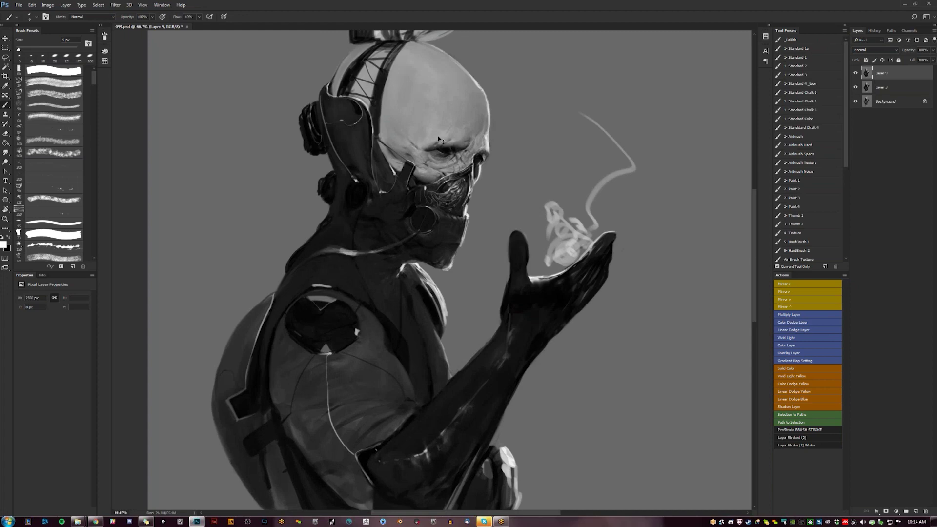
# Blend the skin at the top of the skull beside the headband with sampled greys, varying the brush size.
pyautogui.press(']')
pyautogui.keyDown('alt'); pyautogui.click(412, 64); pyautogui.keyUp('alt')
pyautogui.moveTo(413, 68)
pyautogui.mouseDown()
pyautogui.moveTo(431, 80)
pyautogui.moveTo(403, 58)
pyautogui.mouseUp()
pyautogui.keyDown('alt'); pyautogui.click(404, 60); pyautogui.keyUp('alt')
pyautogui.press('[')
pyautogui.press('[')
pyautogui.press('[')
pyautogui.press('[')
pyautogui.press(']')
pyautogui.press(']')
pyautogui.press(']')
pyautogui.press(']')
pyautogui.press(']')
pyautogui.press(']')
pyautogui.press('[')
pyautogui.press('[')
pyautogui.press('[')
pyautogui.press('[')
pyautogui.press('[')
pyautogui.press('[')
pyautogui.press('[')
pyautogui.press(']')
pyautogui.press(']')
pyautogui.press(']')
pyautogui.press(']')
pyautogui.press(']')
pyautogui.press(']')
# Flip the canvas to check the full figure, and restore the default black and white colours for detailing around the eye.
pyautogui.press('z')
pyautogui.keyDown('alt'); pyautogui.click(468, 185); pyautogui.keyUp('alt')
pyautogui.keyDown('alt'); pyautogui.click(465, 178); pyautogui.keyUp('alt')
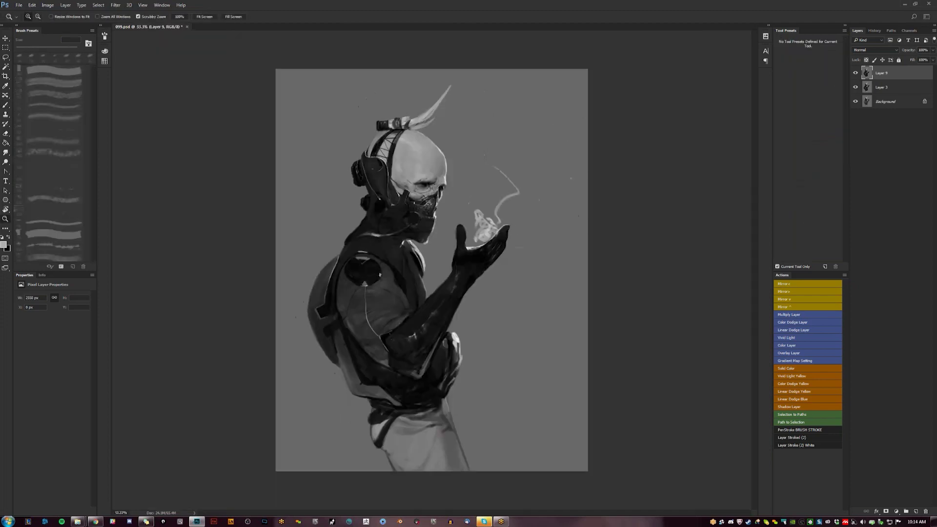
pyautogui.hotkey('ctrl', 'shift', 'h')
pyautogui.click(462, 173)
pyautogui.click(462, 172)
pyautogui.click(463, 172)
pyautogui.press('b')
pyautogui.press('d')
pyautogui.click(425, 209)
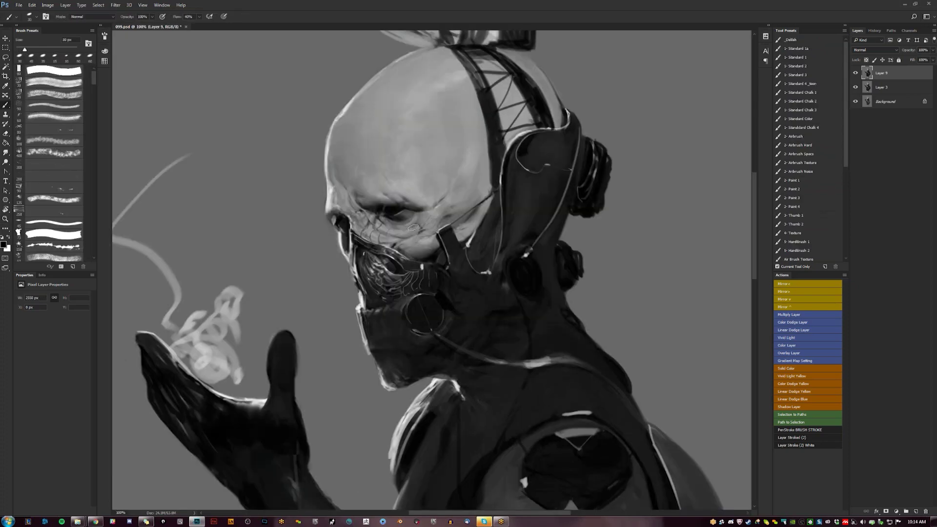
# Refine the dark details around the eye with a 7 px brush and a sampled tone, and mirror the canvas.
pyautogui.keyDown('alt'); pyautogui.click(409, 219); pyautogui.keyUp('alt')
pyautogui.press('[')
pyautogui.press('[')
pyautogui.press('[')
pyautogui.press('[')
pyautogui.press('[')
pyautogui.press('[')
pyautogui.press('[')
pyautogui.press('d')
pyautogui.hotkey('ctrl', 'h')
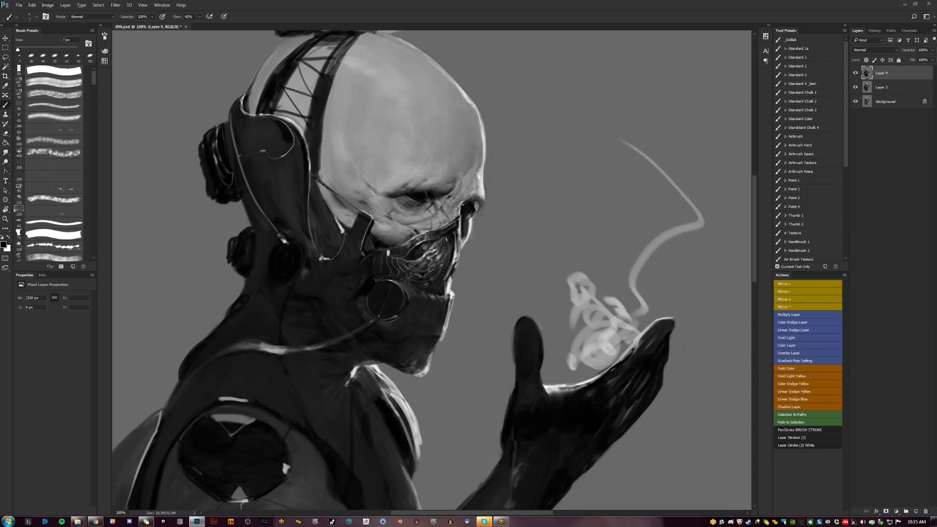
# Retouch the skin between the nose hollow and the mask with sampled light tones, and flip the canvas to check the whole figure.
pyautogui.press('x')
pyautogui.keyDown('alt'); pyautogui.click(458, 217); pyautogui.keyUp('alt')
pyautogui.keyDown('alt'); pyautogui.click(458, 216); pyautogui.keyUp('alt')
pyautogui.press('z')
pyautogui.keyDown('alt'); pyautogui.click(467, 234); pyautogui.keyUp('alt')
pyautogui.keyDown('alt'); pyautogui.click(467, 234); pyautogui.keyUp('alt')
pyautogui.keyDown('alt'); pyautogui.click(467, 234); pyautogui.keyUp('alt')
pyautogui.hotkey('ctrl', 'shift', 'h')
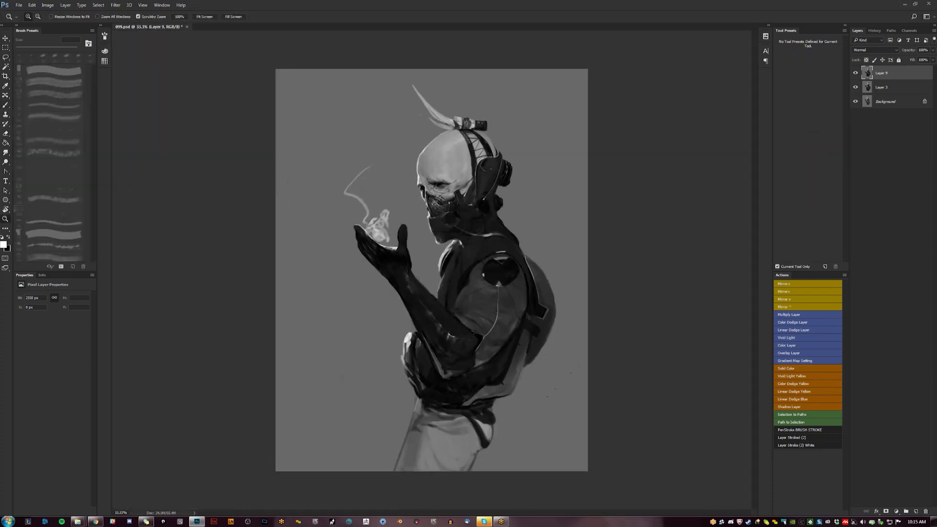
# Undo the last stroke and darken the upper edge of the nose hollow with a small black brush.
pyautogui.click(432, 204)
pyautogui.press('b')
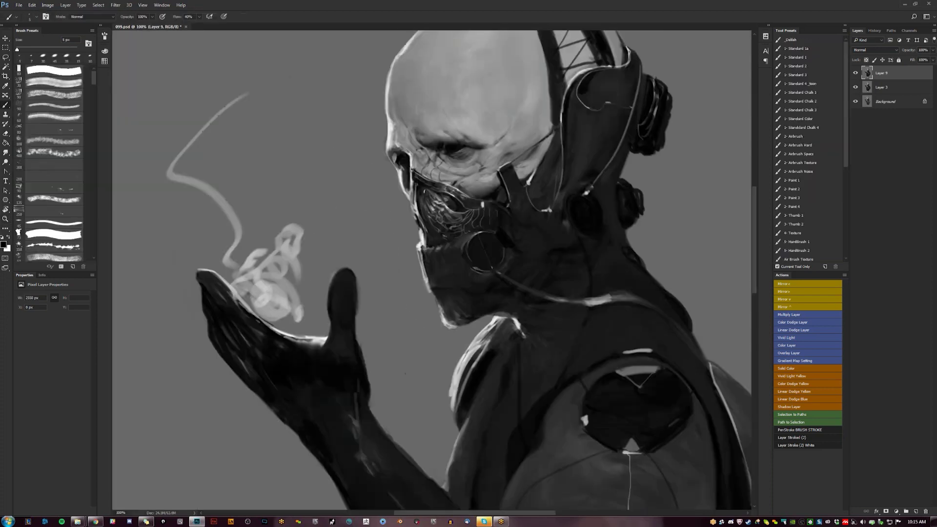
pyautogui.press('x')
pyautogui.hotkey('ctrl', 'z')
pyautogui.press('x')
pyautogui.press('d')
pyautogui.press(']')
pyautogui.moveTo(399, 153); pyautogui.dragTo(410, 153)
pyautogui.click(398, 161)
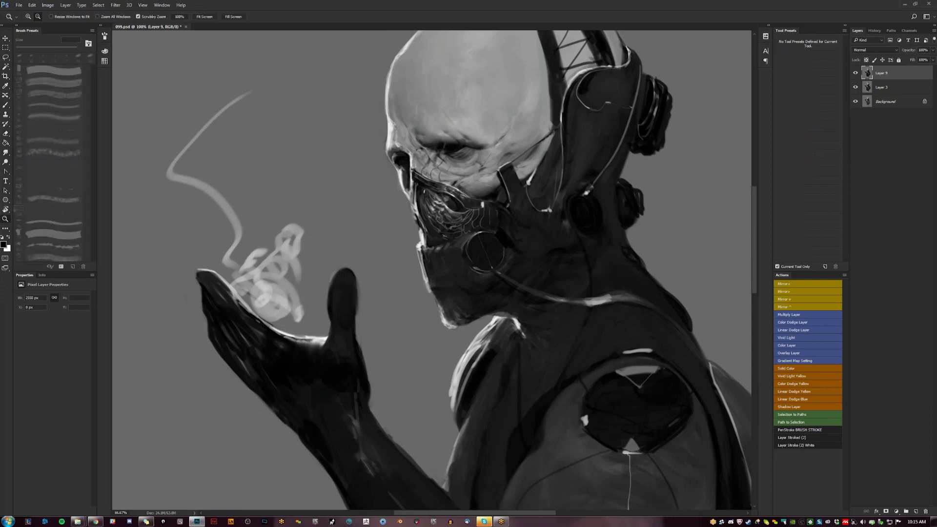
# Flip the canvas horizontally to check the face and swap the brush colour to white.
pyautogui.press('z')
pyautogui.hotkey('ctrl', '-')
pyautogui.hotkey('ctrl', '-')
pyautogui.hotkey('ctrl', '-')
pyautogui.press('F2')
pyautogui.click(446, 196)
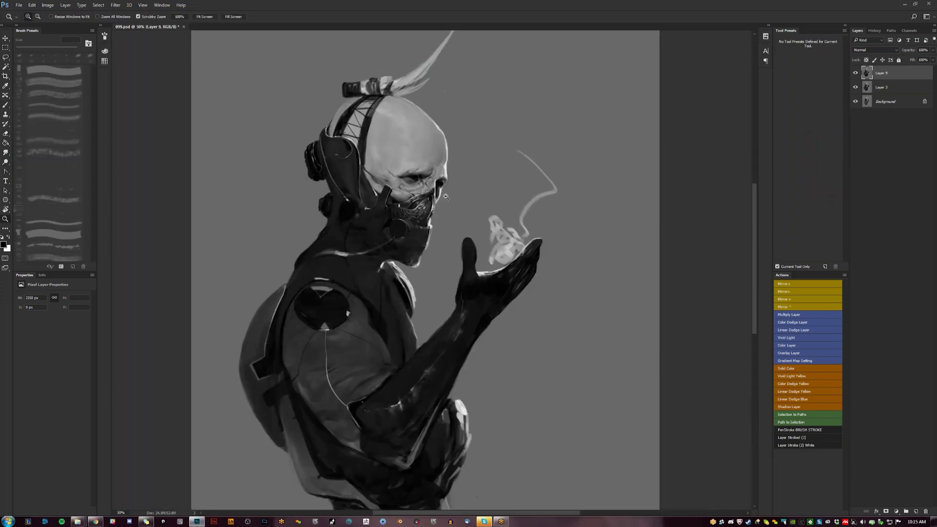
pyautogui.click(446, 196)
pyautogui.press('b')
pyautogui.press('x')
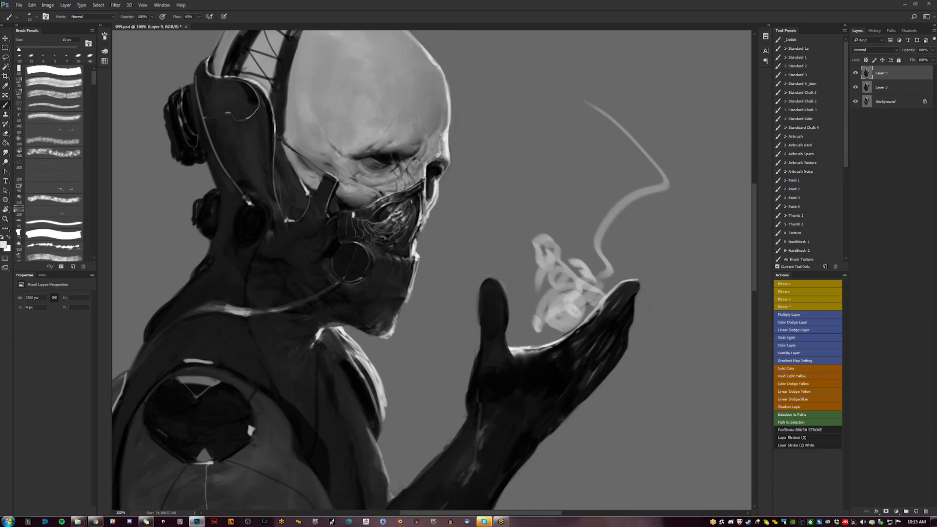
# Refine the rim below the nose hollow along the mask's front edge with a small brush, alternating black and white.
pyautogui.press('[')
pyautogui.press('[')
pyautogui.press('[')
pyautogui.press('[')
pyautogui.press('[')
pyautogui.press('d')
pyautogui.press('x')
pyautogui.press('x')
pyautogui.press(']')
pyautogui.press(']')
pyautogui.moveTo(438, 187); pyautogui.dragTo(435, 196)
pyautogui.press('x')
# Review the whole figure, mirror the canvas horizontally and return to brushing on the face.
pyautogui.press('z')
pyautogui.keyDown('alt'); pyautogui.click(433, 225); pyautogui.keyUp('alt')
pyautogui.keyDown('alt'); pyautogui.click(435, 240); pyautogui.keyUp('alt')
pyautogui.keyDown('alt'); pyautogui.click(435, 240); pyautogui.keyUp('alt')
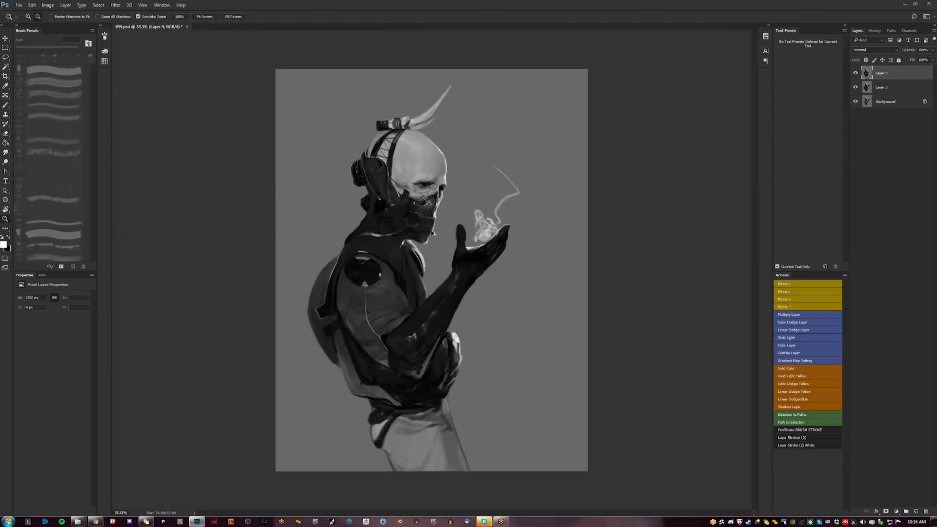
pyautogui.press('F2')
pyautogui.click(437, 195)
pyautogui.click(436, 194)
pyautogui.click(436, 195)
pyautogui.press('b')
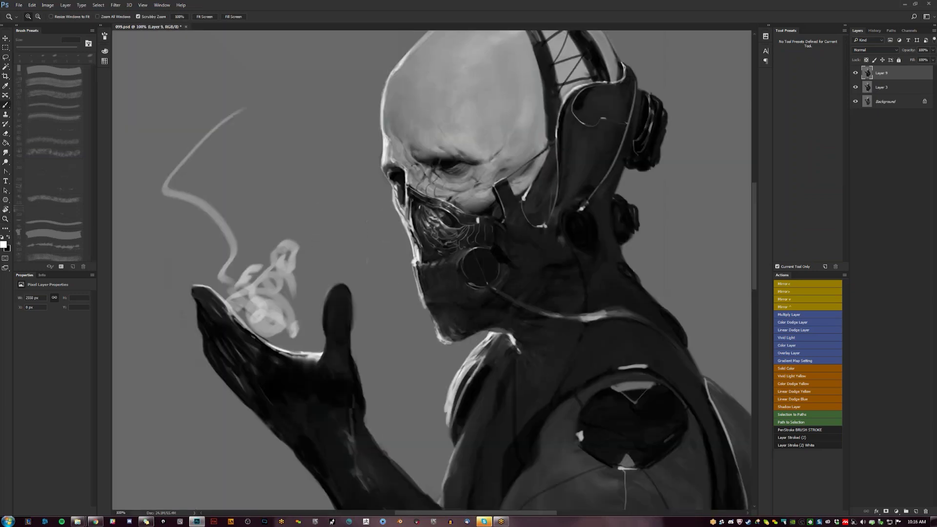
# Shade the skin between the eye and the nose hollow with sampled greys and a brush of about 20 px.
pyautogui.press('b')
pyautogui.press(']')
pyautogui.press(']')
pyautogui.press(']')
pyautogui.press(']')
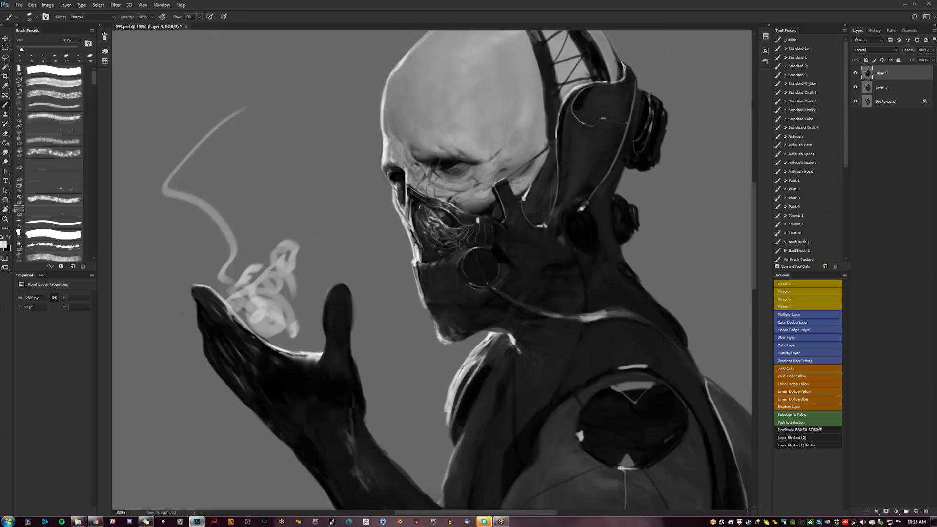
pyautogui.keyDown('alt'); pyautogui.click(474, 130); pyautogui.keyUp('alt')
pyautogui.press('[')
pyautogui.press('[')
pyautogui.press('[')
pyautogui.press('d')
pyautogui.press(']')
pyautogui.press(']')
pyautogui.press(']')
pyautogui.press(']')
pyautogui.press(']')
pyautogui.moveTo(419, 164); pyautogui.dragTo(409, 159)
pyautogui.keyDown('alt'); pyautogui.click(409, 159); pyautogui.keyUp('alt')
# Mirror the canvas to check the head and restore the default colours for the 20 px brush.
pyautogui.press('z')
pyautogui.hotkey('ctrl', '-')
pyautogui.hotkey('ctrl', '-')
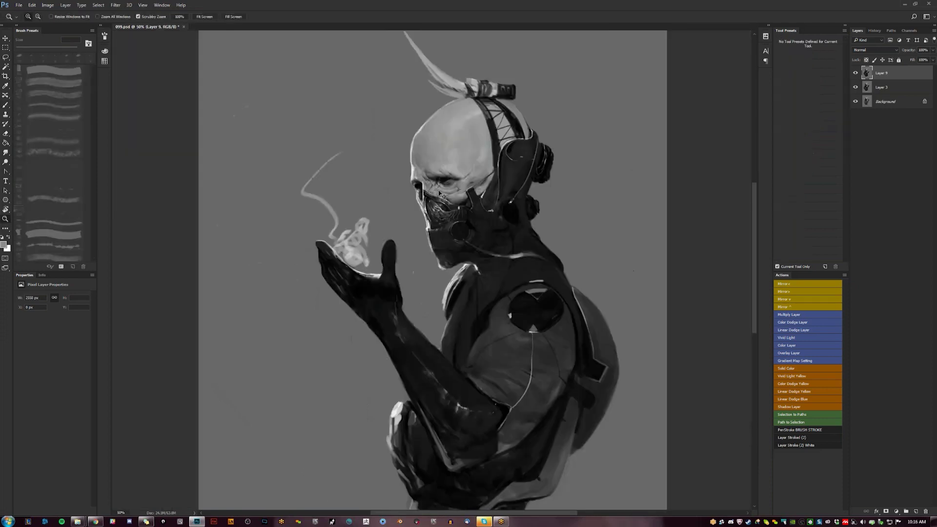
pyautogui.press('F2')
pyautogui.click(450, 173)
pyautogui.press('b')
pyautogui.press('d')
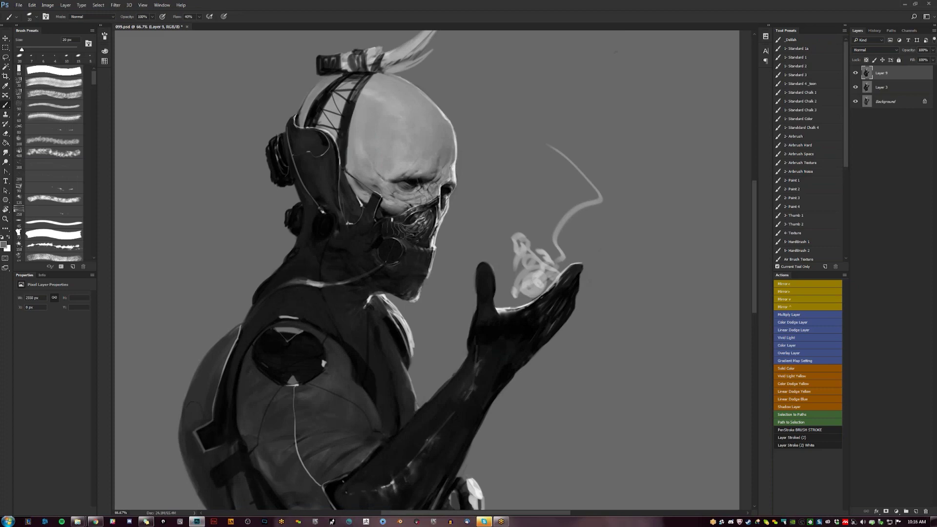
pyautogui.press(']')
pyautogui.press(']')
pyautogui.press(']')
pyautogui.press(']')
pyautogui.press(']')
pyautogui.press(']')
pyautogui.press(']')
pyautogui.press(']')
pyautogui.press(']')
pyautogui.press(']')
pyautogui.press(']')
pyautogui.click(448, 145)
pyautogui.hotkey('ctrl', 'z')
# Mirror the canvas, refine the front of the face and set up a small brush with white as the painting colour.
pyautogui.press('F2')
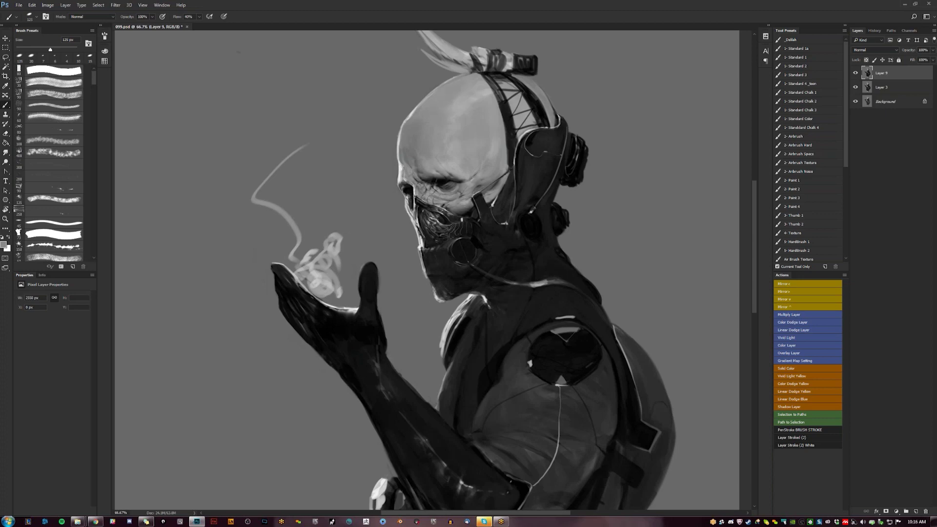
pyautogui.press('[')
pyautogui.press('[')
pyautogui.moveTo(425, 238); pyautogui.dragTo(399, 187)
pyautogui.press('z')
pyautogui.click(405, 174)
pyautogui.press('b')
pyautogui.press('d')
pyautogui.press('x')
pyautogui.press('[')
pyautogui.press('[')
pyautogui.press('[')
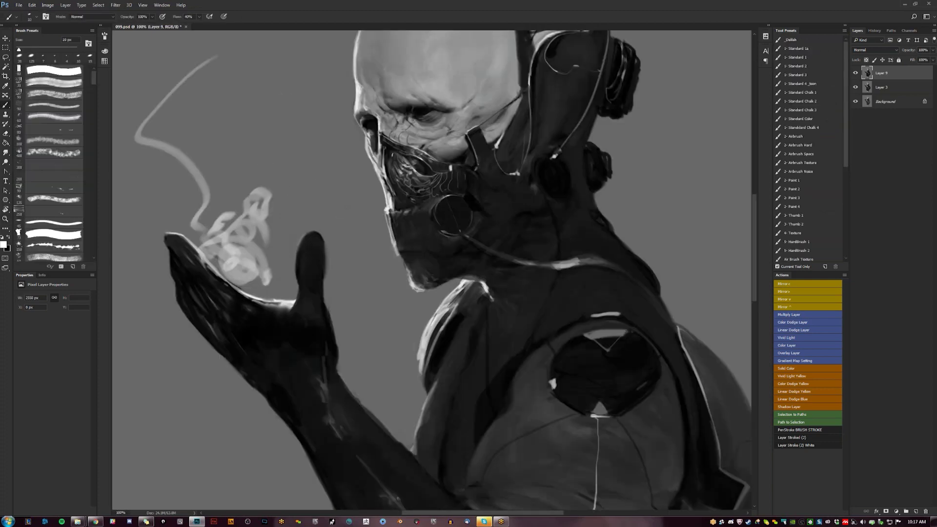
# Switch to black with a slightly larger brush for touching up the face, and mirror the canvas to check the whole figure.
pyautogui.press('x')
pyautogui.press(']')
pyautogui.press(']')
pyautogui.press(']')
pyautogui.hotkey('ctrl', '-')
pyautogui.press('z')
pyautogui.keyDown('alt'); pyautogui.click(467, 220); pyautogui.keyUp('alt')
pyautogui.hotkey('alt', 'h')
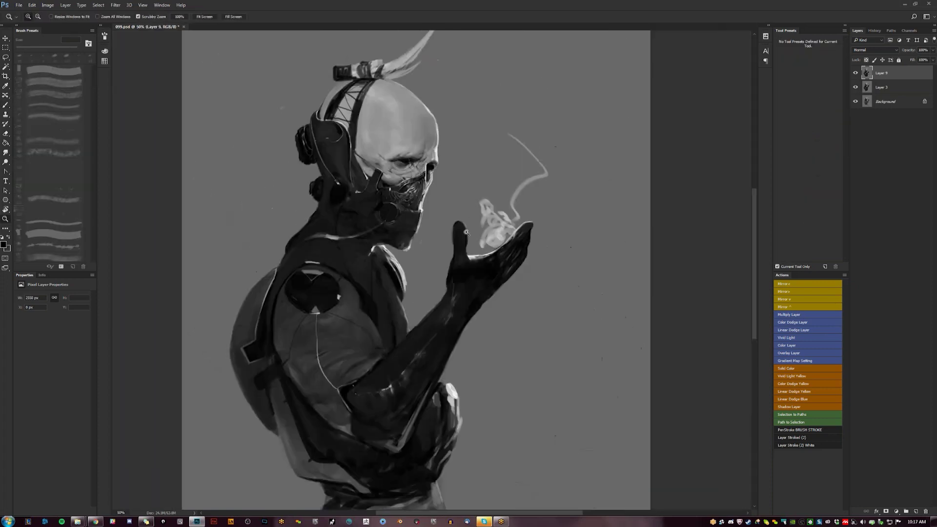
pyautogui.hotkey('ctrl', '-')
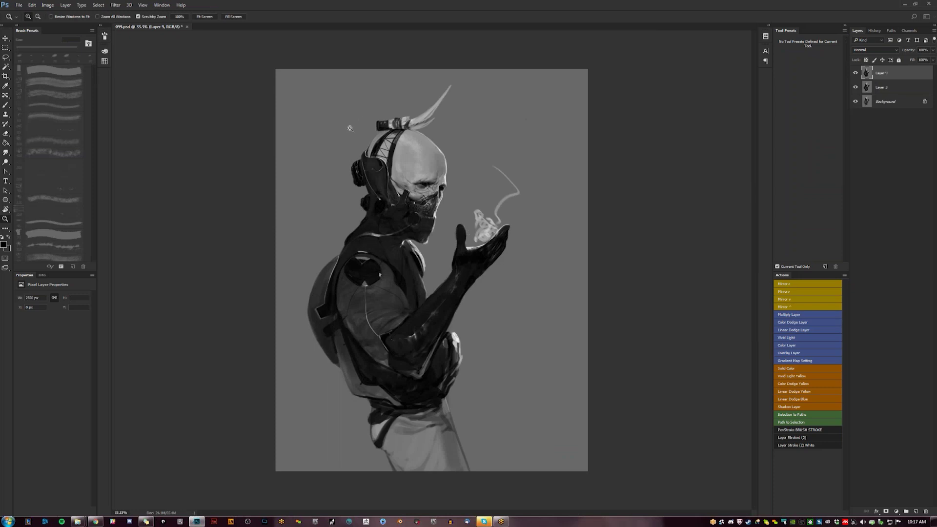
# Paint short black strokes along the skull beside the laced head strap with a brush of about 9 px, redoing one near the crown.
pyautogui.click(391, 194)
pyautogui.click(391, 194)
pyautogui.press('b')
pyautogui.press('d')
pyautogui.press('[')
pyautogui.press('[')
pyautogui.moveTo(392, 153); pyautogui.dragTo(392, 163)
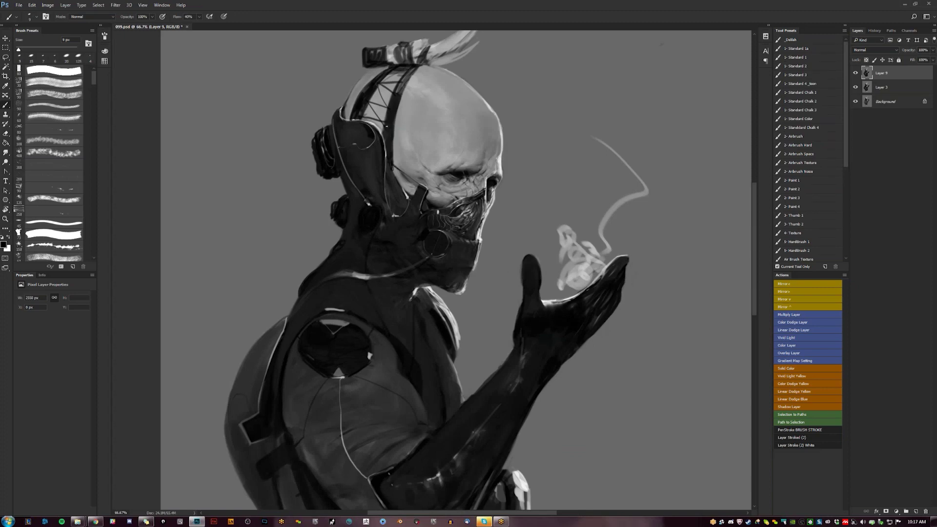
pyautogui.moveTo(386, 114); pyautogui.dragTo(384, 131)
pyautogui.moveTo(407, 80); pyautogui.dragTo(399, 99)
pyautogui.moveTo(418, 69)
pyautogui.mouseDown()
pyautogui.moveTo(405, 91)
pyautogui.moveTo(416, 74)
pyautogui.mouseUp()
pyautogui.hotkey('ctrl', 'z')
pyautogui.moveTo(405, 77); pyautogui.dragTo(397, 91)
# Shade the skin at the outer side of the eye with a sampled grey and a 25 px brush.
pyautogui.hotkey('ctrl', '+')
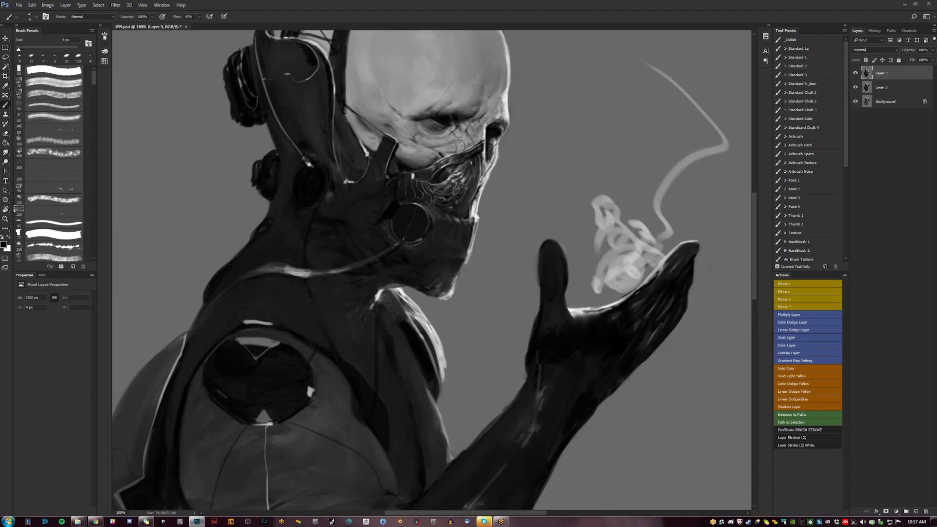
pyautogui.press(']')
pyautogui.press(']')
pyautogui.press(']')
pyautogui.press(']')
pyautogui.press(']')
pyautogui.press(']')
pyautogui.press('[')
pyautogui.press('[')
pyautogui.keyDown('alt'); pyautogui.click(401, 134); pyautogui.keyUp('alt')
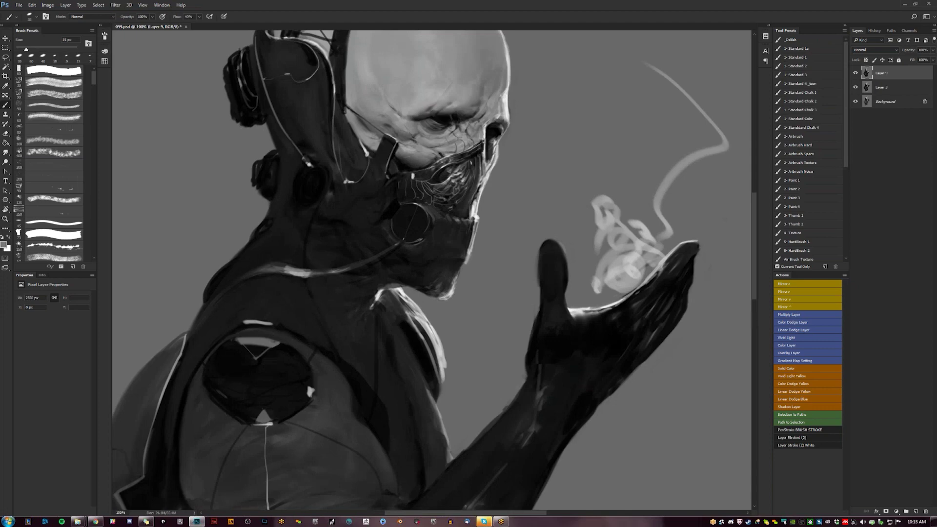
# Refine the skin around the eye with a sampled light grey and a 9 px brush, and check the head with the canvas mirrored.
pyautogui.press('d')
pyautogui.press('[')
pyautogui.press('[')
pyautogui.press('[')
pyautogui.press('[')
pyautogui.keyDown('alt'); pyautogui.click(420, 142); pyautogui.keyUp('alt')
pyautogui.press('z')
pyautogui.keyDown('alt'); pyautogui.click(449, 156); pyautogui.keyUp('alt')
pyautogui.keyDown('alt'); pyautogui.click(450, 157); pyautogui.keyUp('alt')
pyautogui.keyDown('alt'); pyautogui.click(449, 156); pyautogui.keyUp('alt')
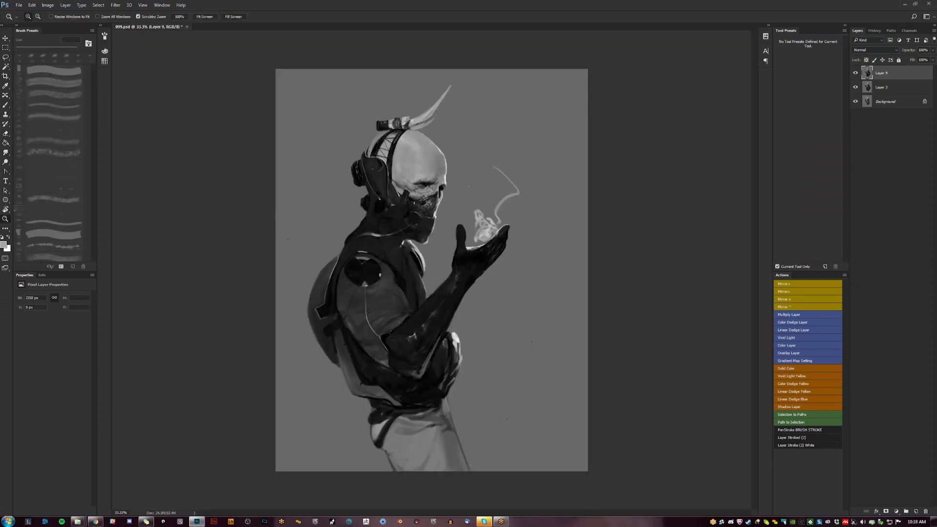
pyautogui.hotkey('ctrl', 'shift', 'h')
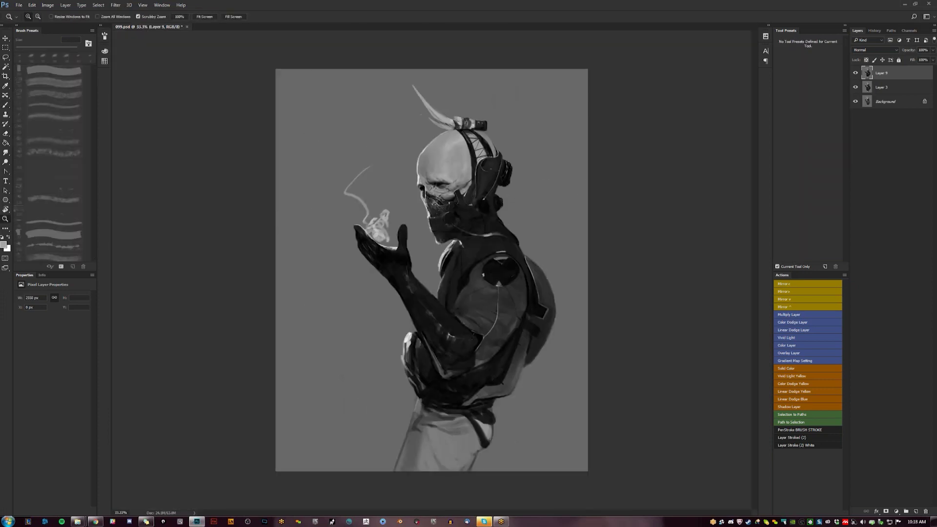
pyautogui.click(428, 169)
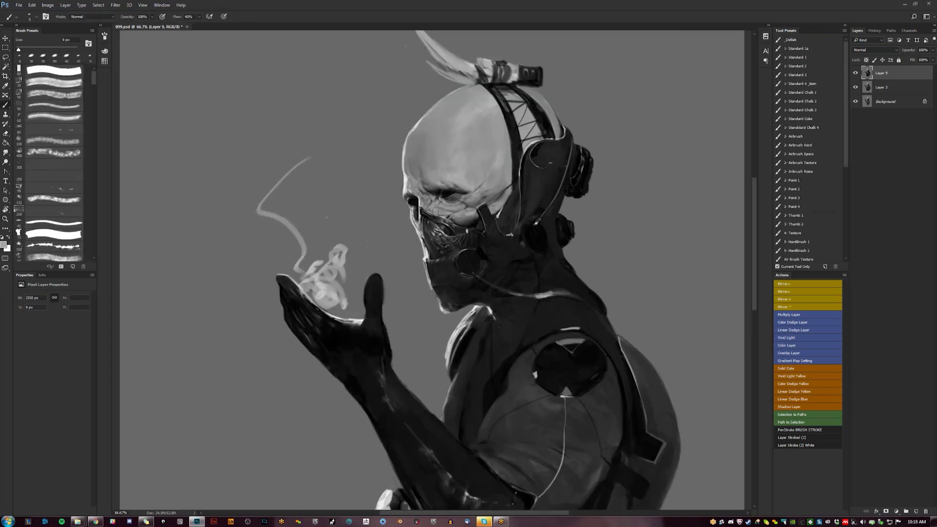
# Blend the front of the forehead with a sampled grey and a 25 px brush, and mirror the canvas back.
pyautogui.press(']')
pyautogui.press(']')
pyautogui.press(']')
pyautogui.press(']')
pyautogui.keyDown('alt'); pyautogui.click(416, 173); pyautogui.keyUp('alt')
pyautogui.press('F2')
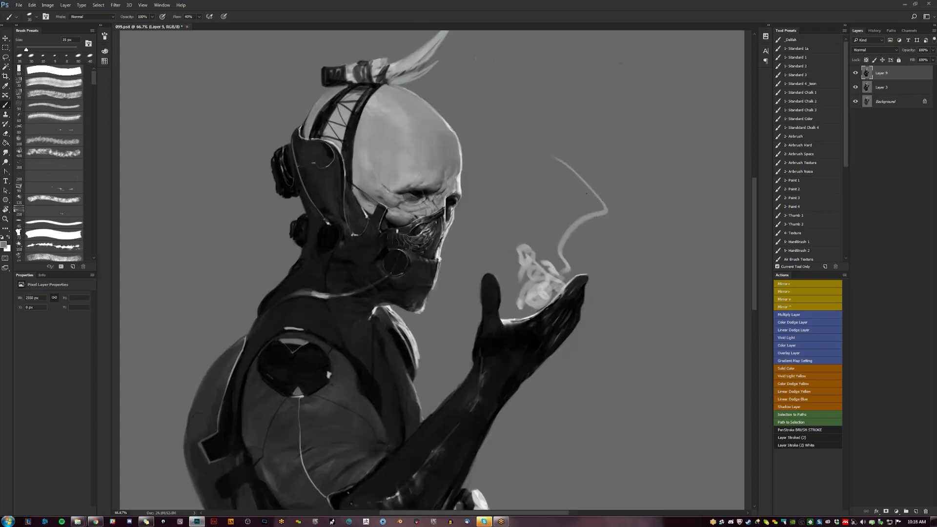
# Shade the brow and lower forehead with greys sampled from the skin, varying the brush size up to about 60 px.
pyautogui.press('d')
pyautogui.keyDown('alt'); pyautogui.click(448, 198); pyautogui.keyUp('alt')
pyautogui.press('[')
pyautogui.press('[')
pyautogui.press('[')
pyautogui.keyDown('alt'); pyautogui.click(412, 164); pyautogui.keyUp('alt')
pyautogui.press(']')
pyautogui.keyDown('alt'); pyautogui.click(398, 158); pyautogui.keyUp('alt')
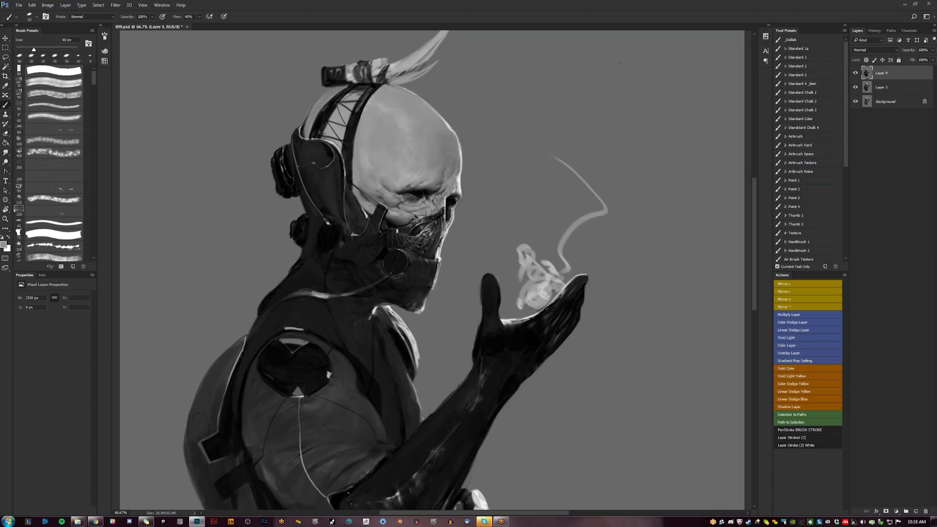
# Review the whole figure, mirror the canvas and return to brushing on the forehead.
pyautogui.press('z')
pyautogui.hotkey('ctrl', '-')
pyautogui.hotkey('ctrl', '-')
pyautogui.press('F2')
pyautogui.press('b')
pyautogui.hotkey('ctrl', '+')
pyautogui.press('b')
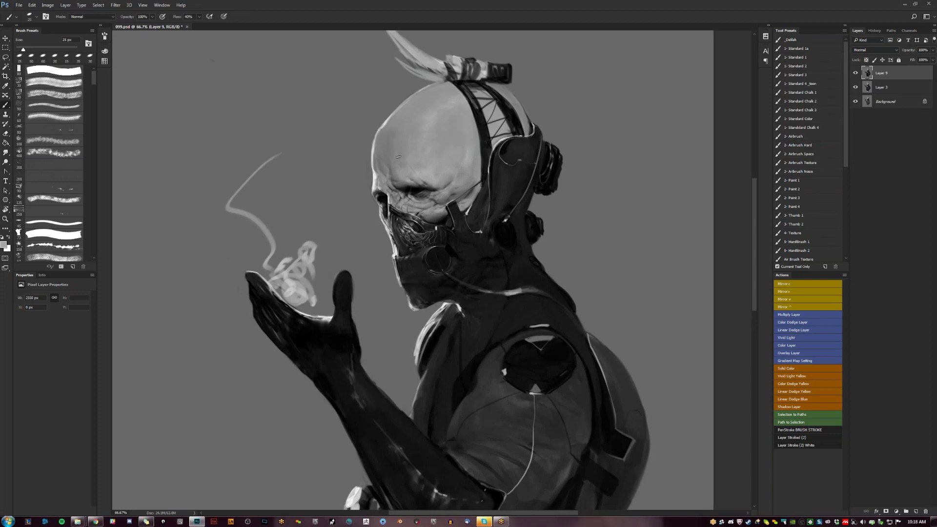
# Soften the forehead shading with a brush of about 45 px and mirror the canvas to check it.
pyautogui.press('d')
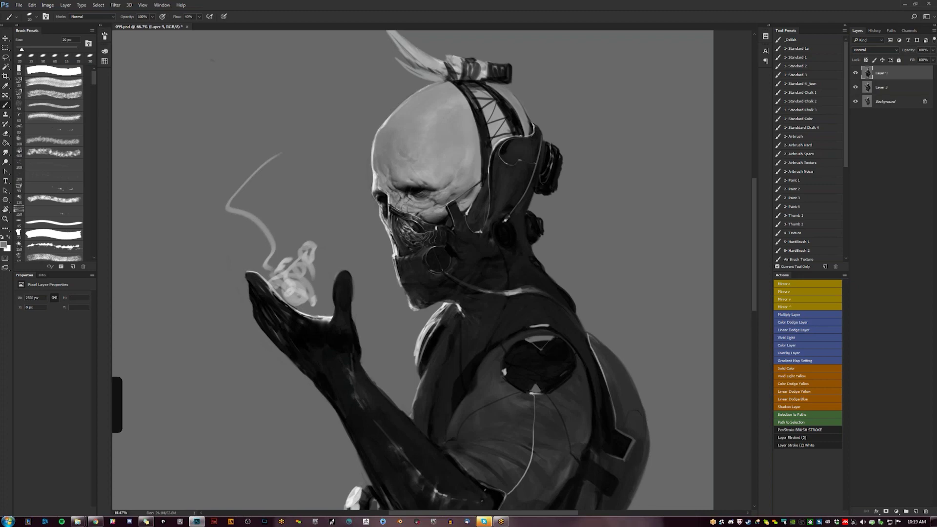
pyautogui.press(']')
pyautogui.press(']')
pyautogui.press(']')
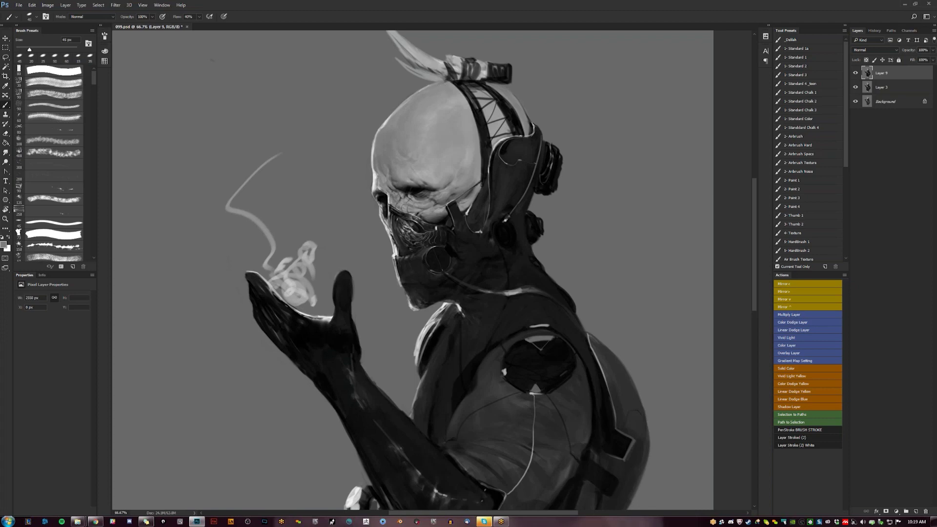
pyautogui.hotkey('ctrl', 'shift', 'h')
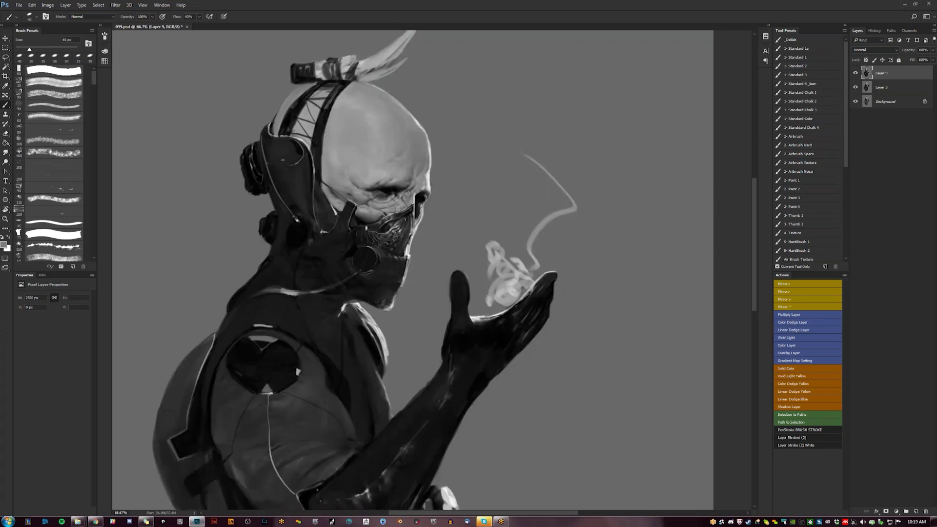
# Model the back and top of the skull with sampled greys at changing brush sizes, and mirror the canvas.
pyautogui.press('d')
pyautogui.press('[')
pyautogui.press('[')
pyautogui.press('[')
pyautogui.press(']')
pyautogui.press(']')
pyautogui.keyDown('alt'); pyautogui.click(342, 155); pyautogui.keyUp('alt')
pyautogui.keyDown('alt'); pyautogui.click(358, 106); pyautogui.keyUp('alt')
pyautogui.press('d')
pyautogui.press('F2')
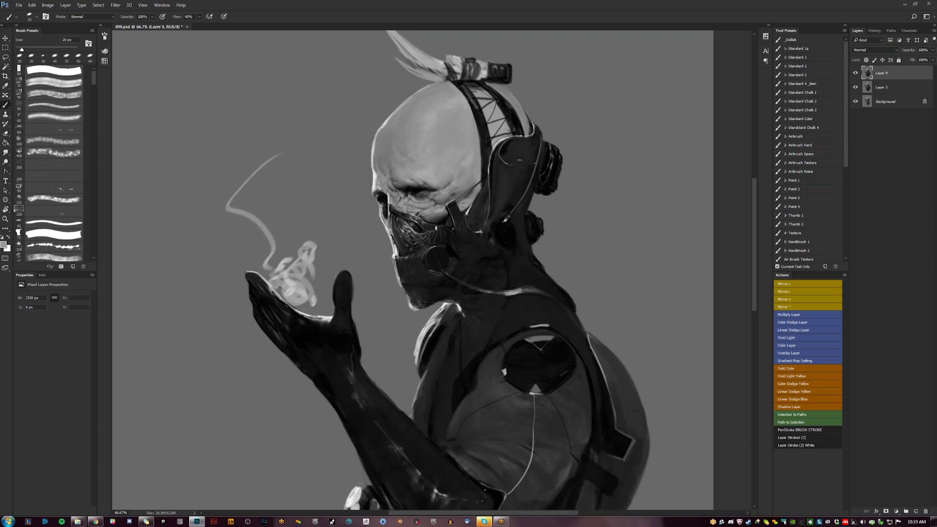
# Brush over the brow above the nose hollow, mirror the canvas and hide the interface panels.
pyautogui.press(']')
pyautogui.moveTo(388, 177); pyautogui.dragTo(378, 191)
pyautogui.press('z')
pyautogui.hotkey('ctrl', '-')
pyautogui.hotkey('ctrl', '-')
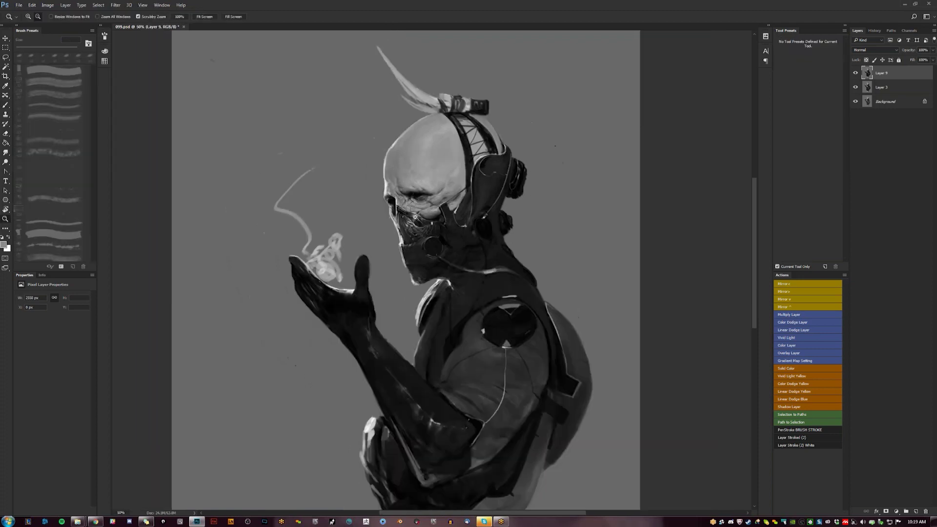
pyautogui.press('F2')
pyautogui.press('Tab')
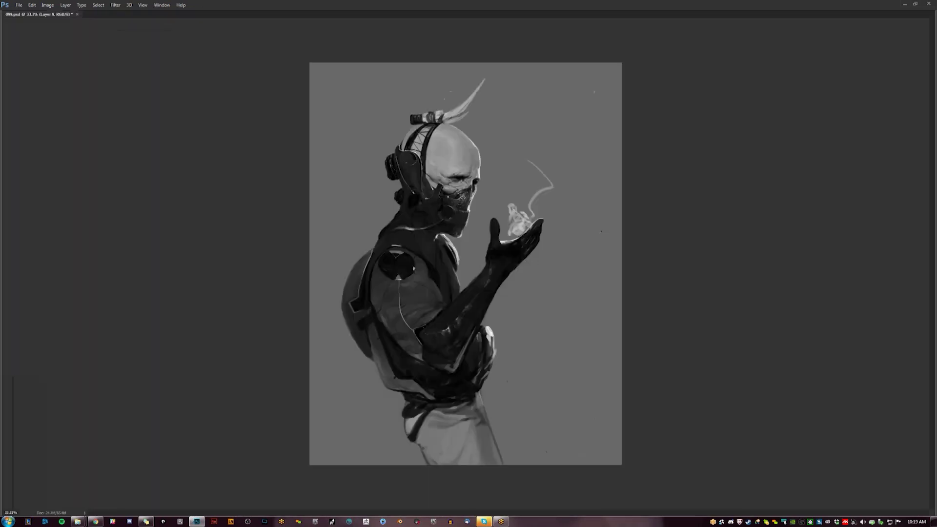
# Examine the head and the whole figure without the panels, and mirror the canvas for comparison.
pyautogui.hotkey('ctrl', '+')
pyautogui.hotkey('ctrl', '+')
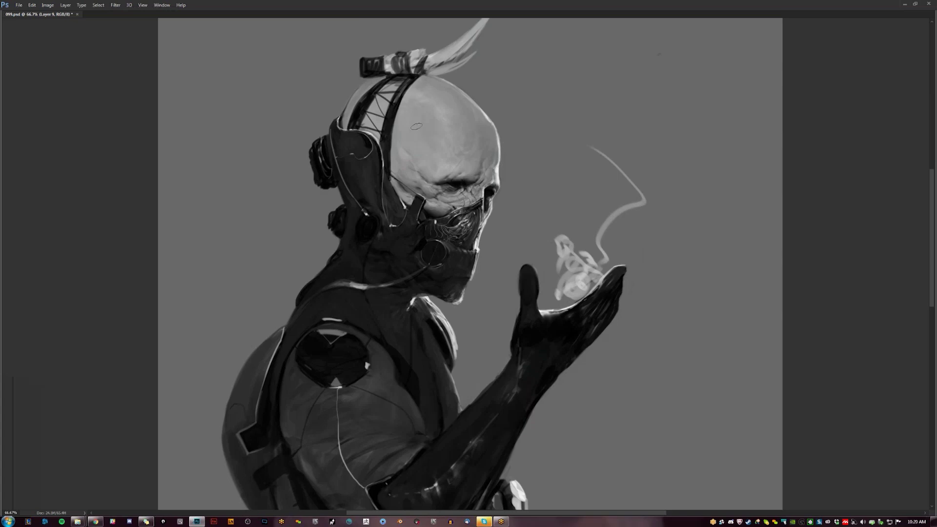
pyautogui.hotkey('ctrl', '-')
pyautogui.hotkey('ctrl', '-')
pyautogui.hotkey('ctrl', 'shift', 'h')
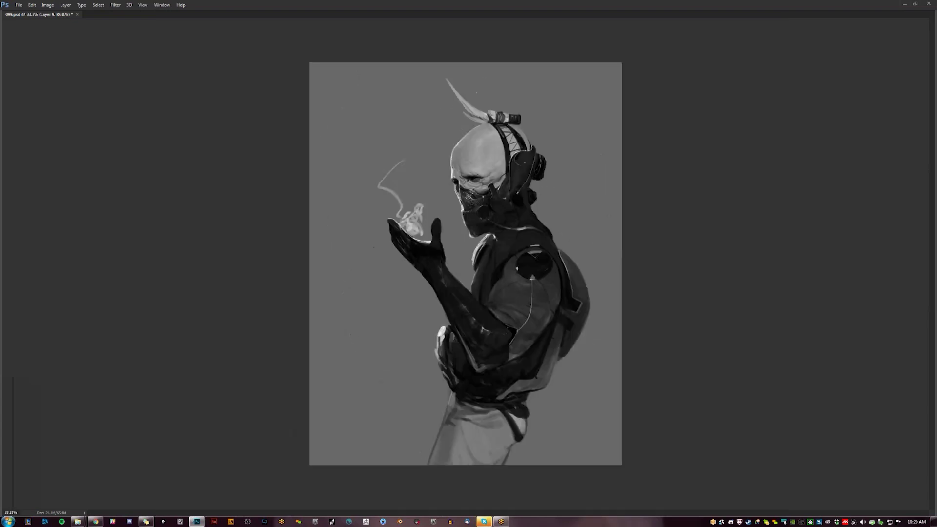
pyautogui.click(502, 168)
pyautogui.click(502, 168)
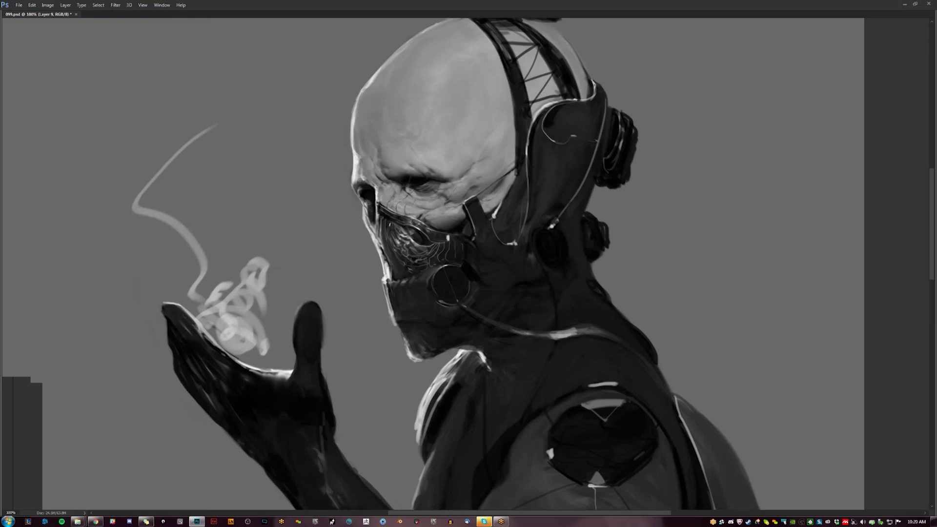
# Touch up the cheek above the mask and compare the head and figure in both mirrored orientations.
pyautogui.moveTo(442, 219); pyautogui.dragTo(429, 222)
pyautogui.keyDown('alt'); pyautogui.click(455, 203); pyautogui.keyUp('alt')
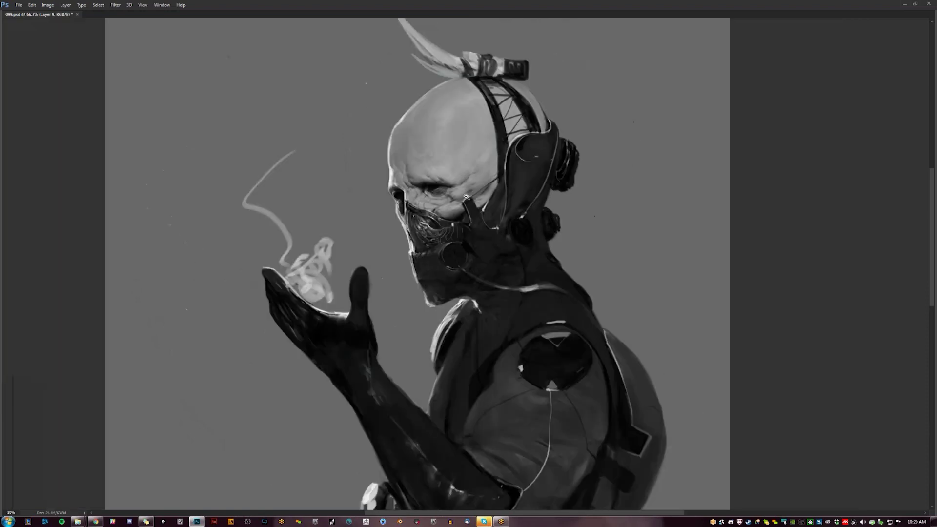
pyautogui.keyDown('alt'); pyautogui.click(456, 203); pyautogui.keyUp('alt')
pyautogui.keyDown('alt'); pyautogui.click(455, 203); pyautogui.keyUp('alt')
pyautogui.hotkey('ctrl', 'shift', 'h')
pyautogui.click(457, 191)
pyautogui.scroll(2, 457, 190)
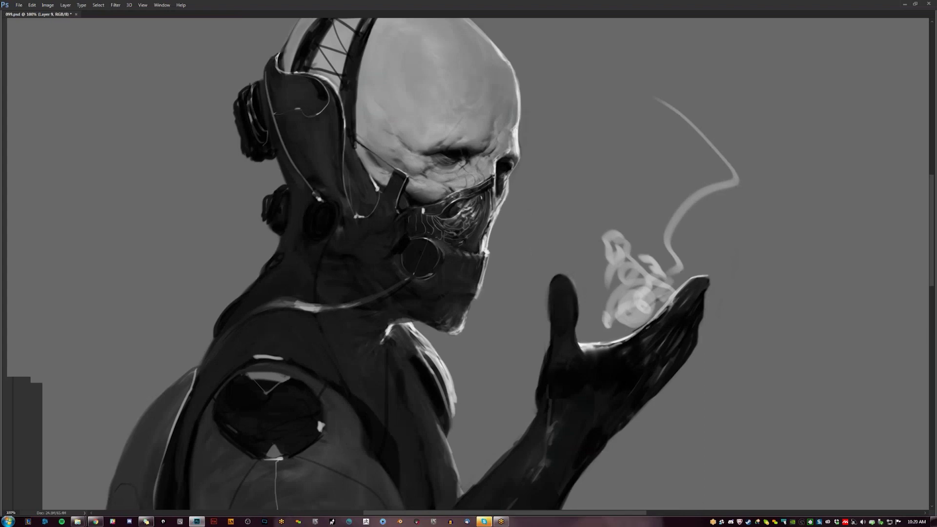
pyautogui.hotkey('ctrl', '-')
pyautogui.hotkey('ctrl', '-')
pyautogui.hotkey('ctrl', '-')
pyautogui.press('h')
pyautogui.press('h')
pyautogui.scroll(2, 452, 171)
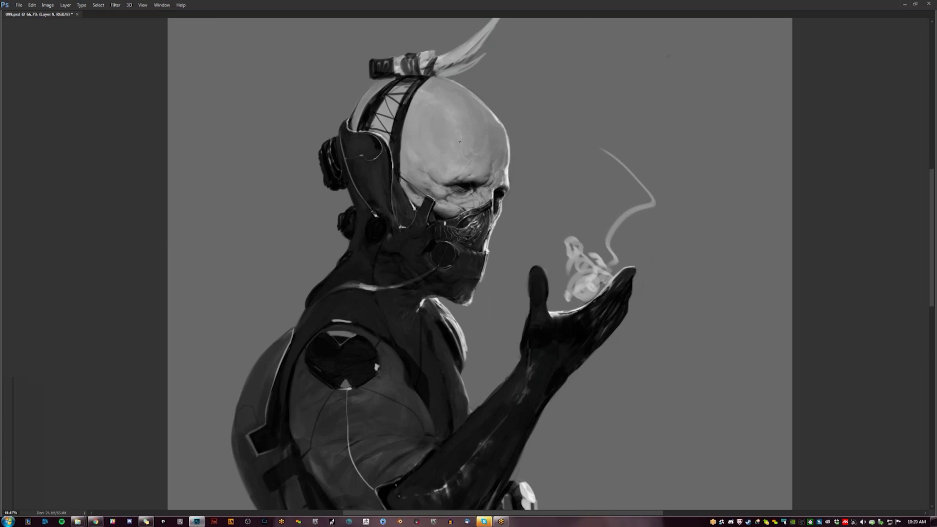
pyautogui.hotkey('ctrl', 'shift', 'h')
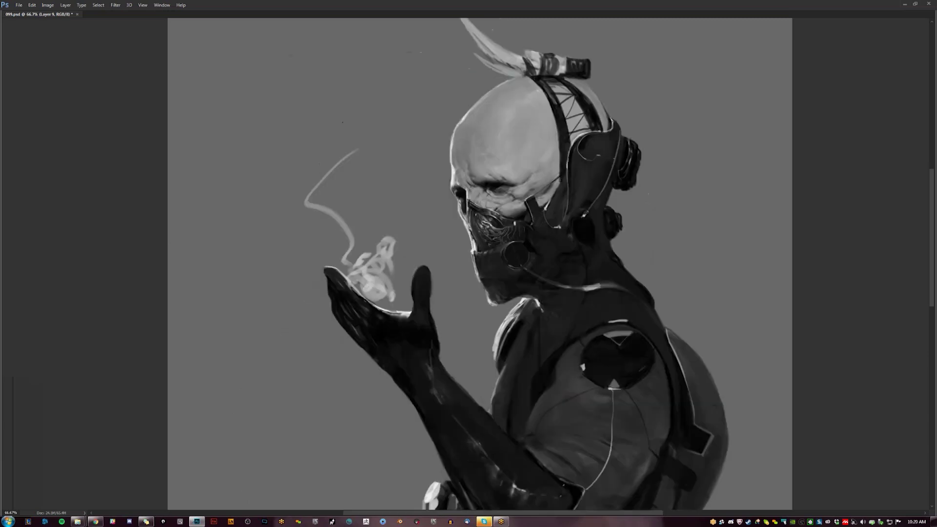
# Brighten the rim light along the upper front edge of the skull with short light strokes.
pyautogui.moveTo(456, 142); pyautogui.dragTo(426, 172)
pyautogui.click(439, 154)
pyautogui.click(439, 154)
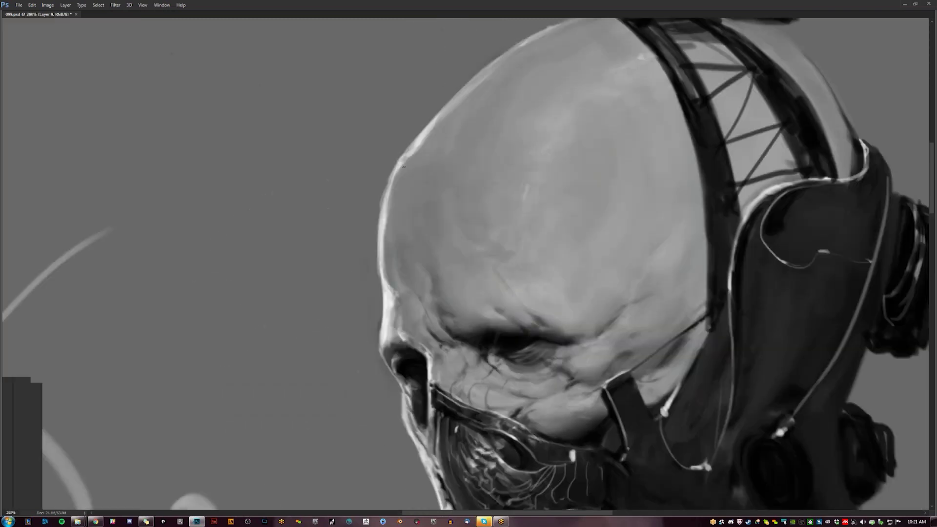
pyautogui.moveTo(401, 167); pyautogui.dragTo(411, 158)
pyautogui.moveTo(437, 121); pyautogui.dragTo(489, 67)
pyautogui.moveTo(443, 109); pyautogui.dragTo(455, 96)
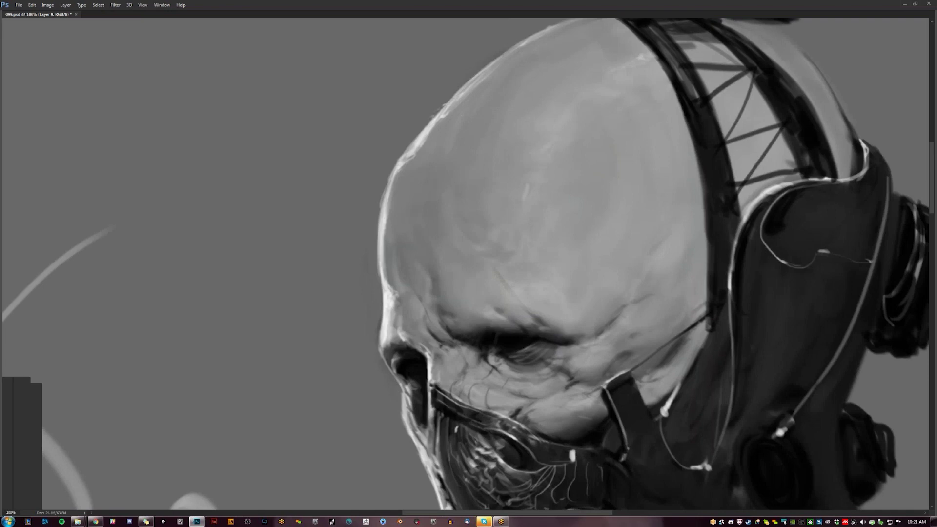
# Examine the skull's rim light and the overall silhouette in both mirrored orientations, up close and at full-figure size.
pyautogui.hotkey('ctrl', '-')
pyautogui.hotkey('ctrl', '-')
pyautogui.hotkey('ctrl', 'shift', 'h')
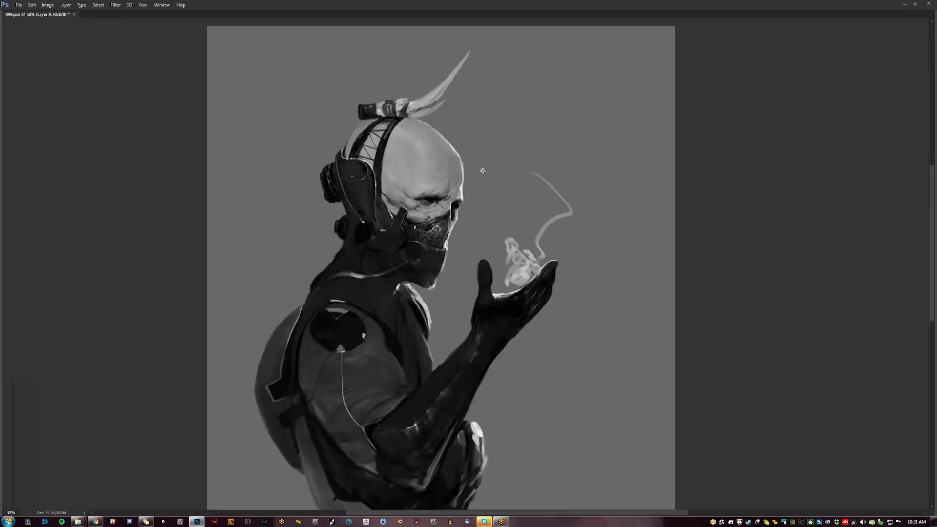
pyautogui.click(483, 171)
pyautogui.click(485, 174)
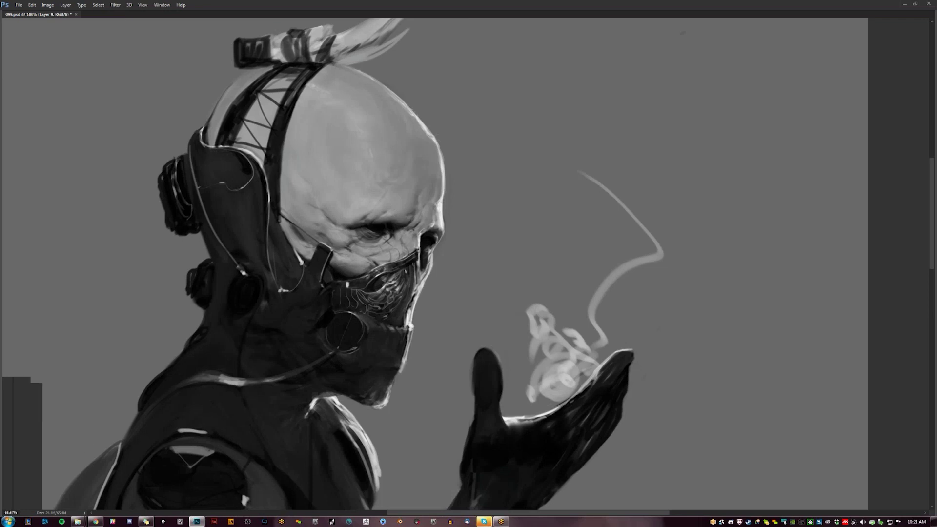
pyautogui.hotkey('ctrl', '-')
pyautogui.hotkey('ctrl', '-')
pyautogui.hotkey('ctrl', 'shift', 'h')
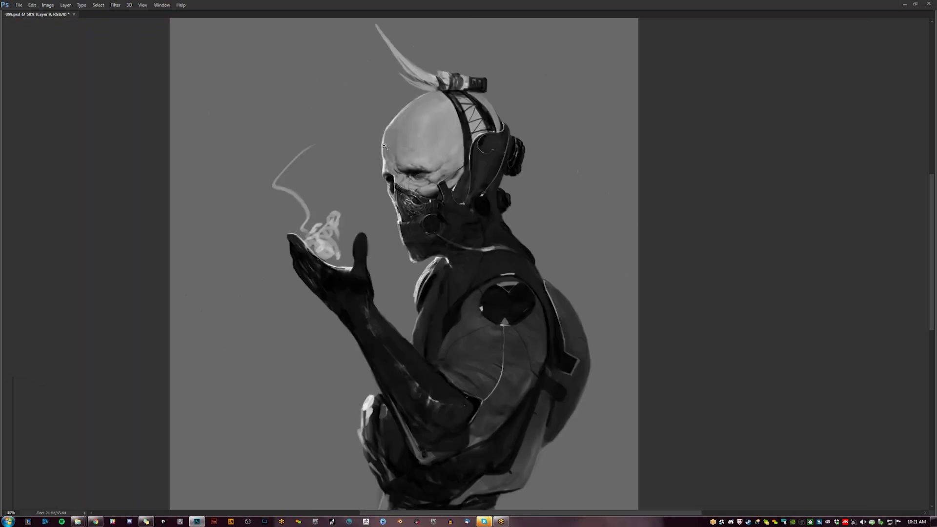
pyautogui.scroll(2, 389, 172)
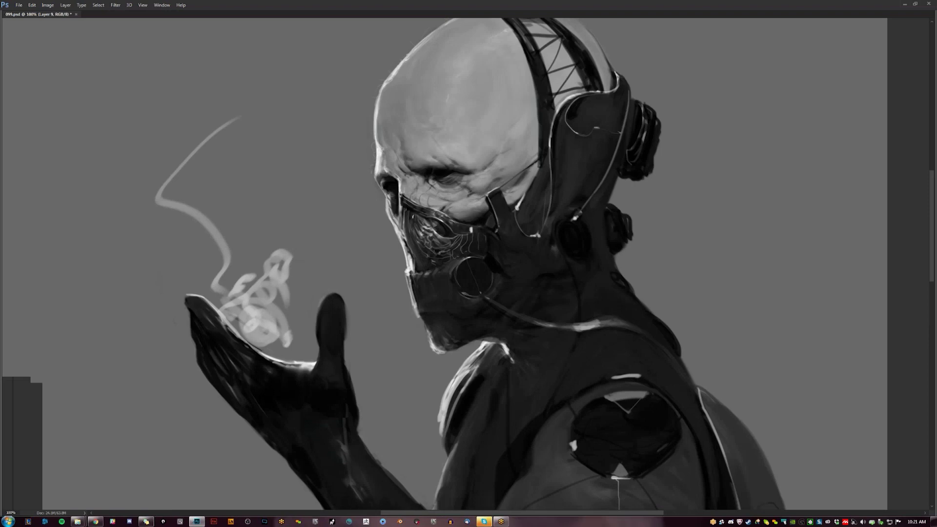
pyautogui.scroll(-2, 403, 249)
pyautogui.hotkey('ctrl', 'shift', 'h')
pyautogui.moveTo(416, 290); pyautogui.dragTo(417, 232)
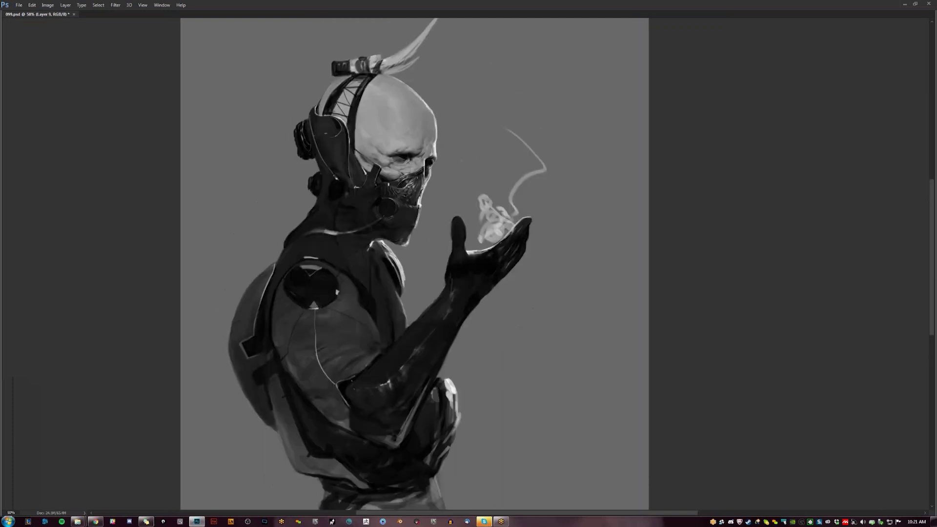
pyautogui.moveTo(382, 160); pyautogui.dragTo(411, 165)
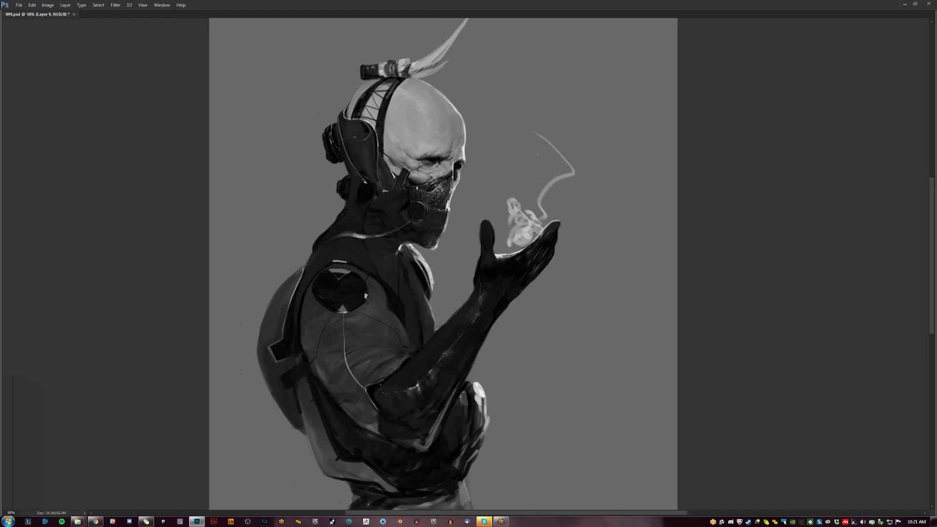
pyautogui.click(445, 131)
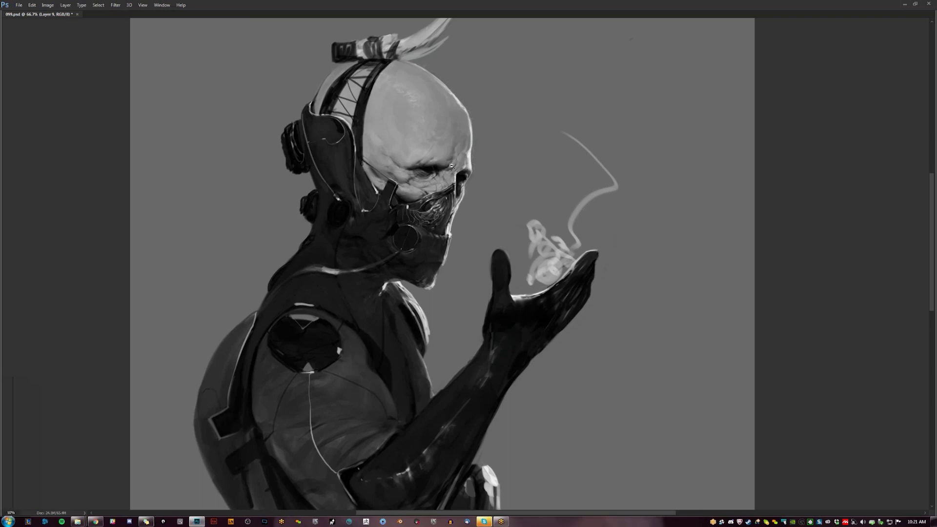
# Compare the head, mask and raised hand in both mirrored orientations, up close and at full-figure size.
pyautogui.hotkey('ctrl', '-')
pyautogui.hotkey('ctrl', '-')
pyautogui.hotkey('ctrl', 'shift', 'h')
pyautogui.click(491, 156)
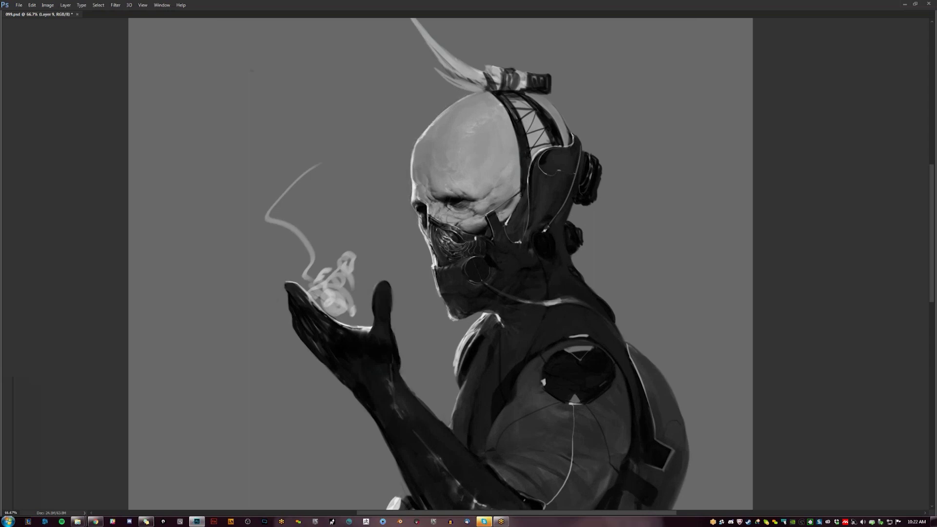
pyautogui.click(459, 215)
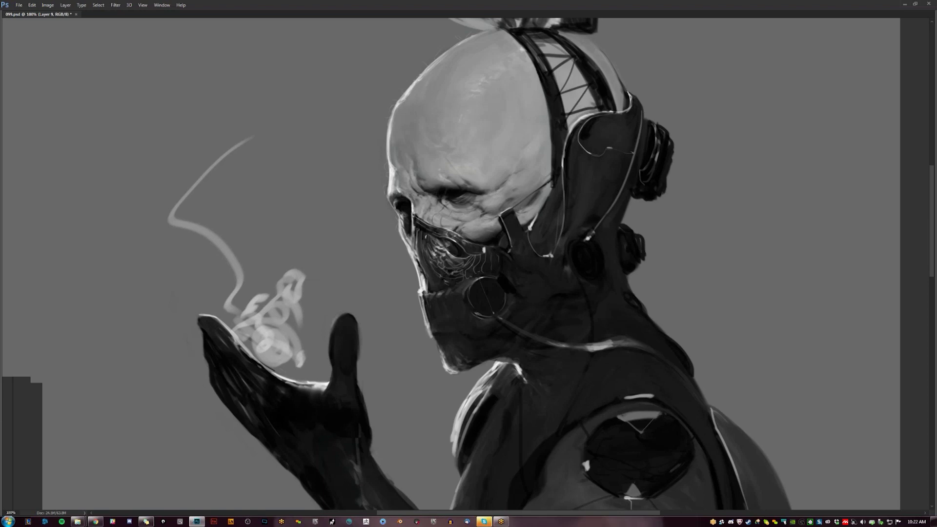
pyautogui.hotkey('ctrl', '-')
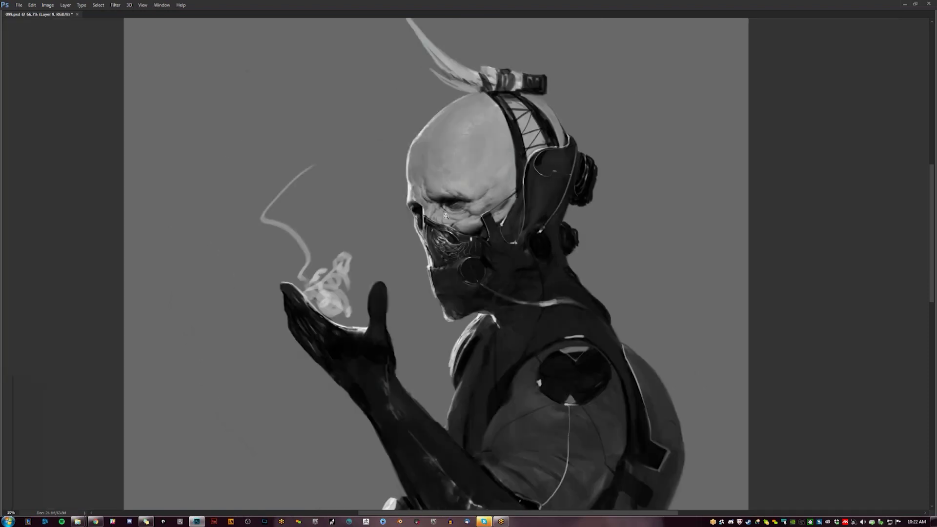
pyautogui.hotkey('ctrl', '-')
pyautogui.press('F2')
pyautogui.keyDown('ctrl'); pyautogui.click(461, 211); pyautogui.keyUp('ctrl')
pyautogui.click(460, 210)
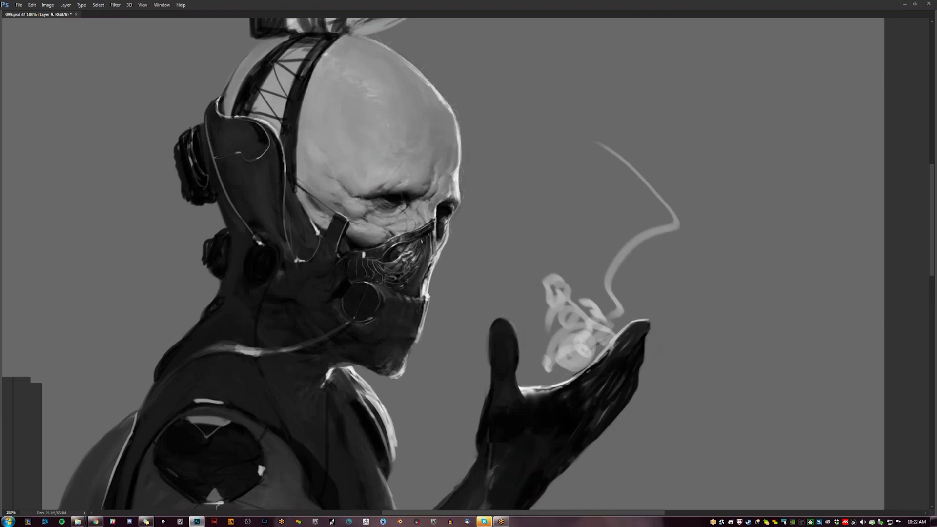
pyautogui.hotkey('ctrl', '-')
pyautogui.hotkey('ctrl', '-')
pyautogui.hotkey('ctrl', '-')
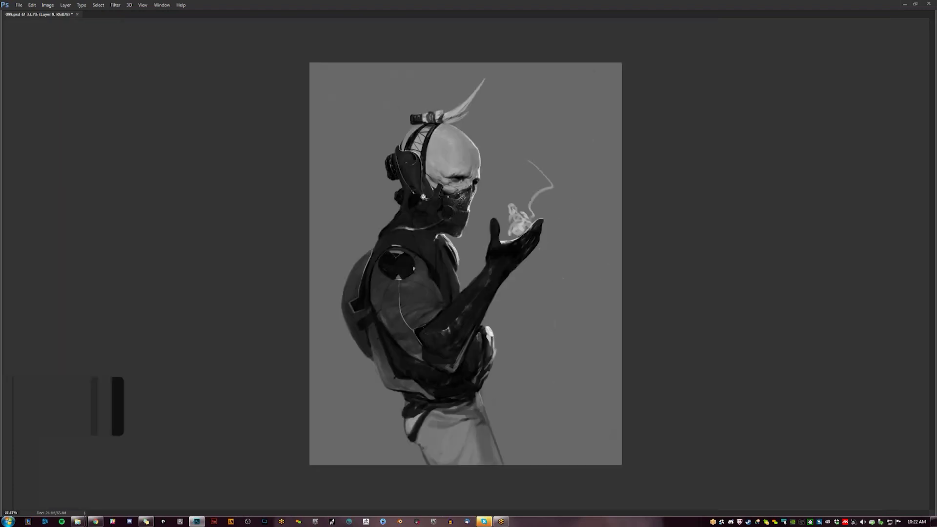
# Examine the whole figure's silhouette and the lighting of the face and arm, mirroring the canvas for comparison.
pyautogui.press('F2')
pyautogui.press('F2')
pyautogui.hotkey('ctrl', '+')
pyautogui.hotkey('ctrl', '+')
pyautogui.hotkey('ctrl', '+')
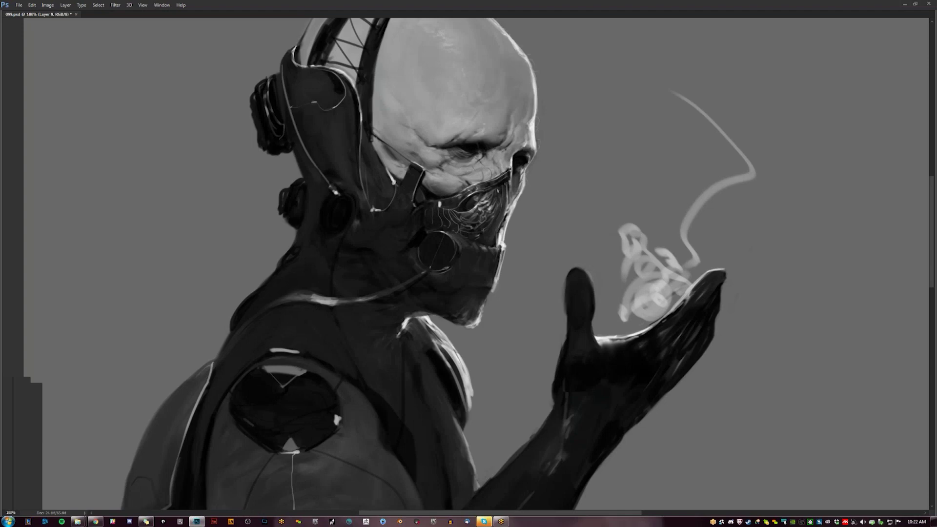
pyautogui.hotkey('ctrl', '-')
pyautogui.hotkey('ctrl', '-')
pyautogui.hotkey('ctrl', '-')
pyautogui.hotkey('ctrl', 'shift', 'h')
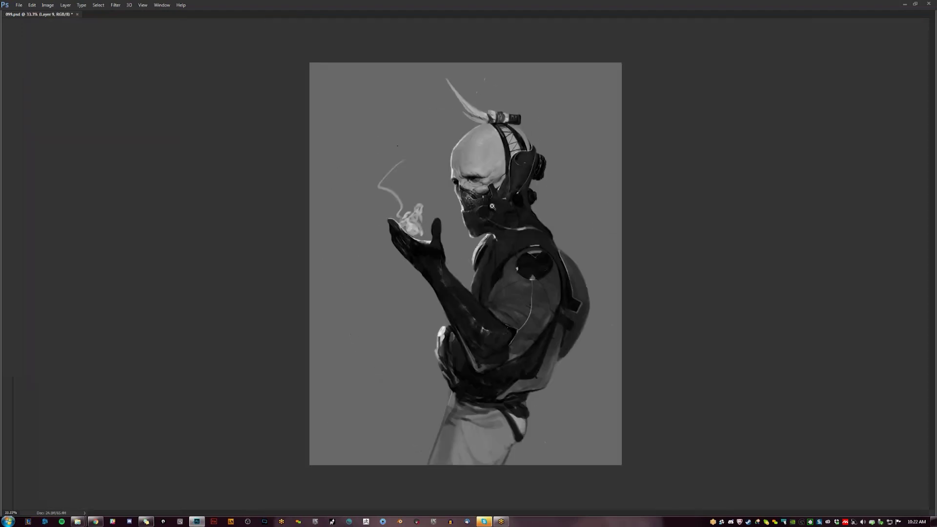
pyautogui.scroll(2, 473, 206)
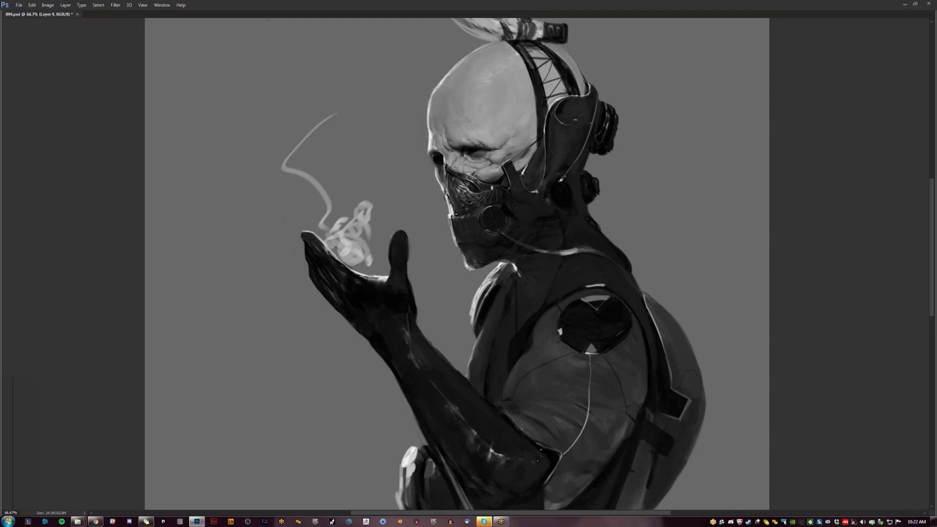
pyautogui.press('z')
pyautogui.keyDown('alt'); pyautogui.click(460, 221); pyautogui.keyUp('alt')
pyautogui.keyDown('alt'); pyautogui.click(460, 221); pyautogui.keyUp('alt')
pyautogui.hotkey('ctrl', 'shift', 'h')
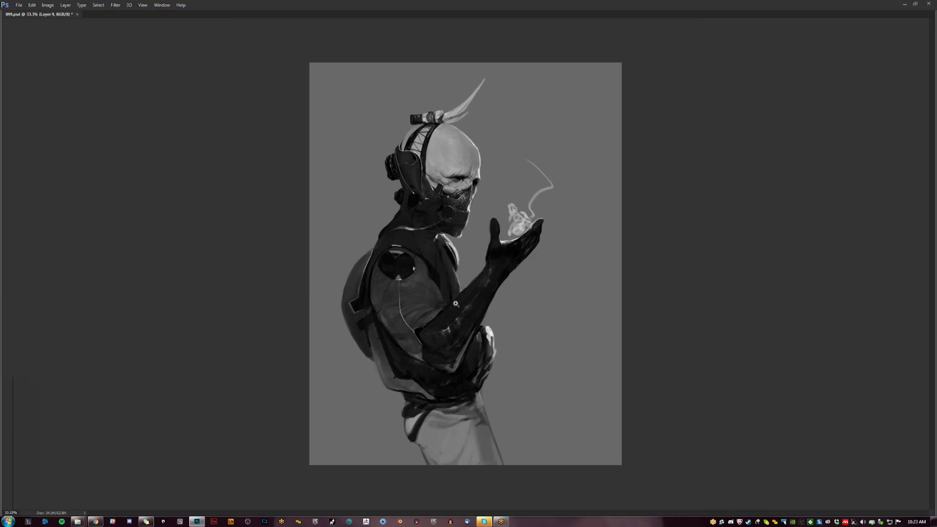
# Refine the curved plume on top of the head, cleaning its edges and sharpening its tip, and check it mirrored.
pyautogui.click(460, 113)
pyautogui.moveTo(439, 124)
pyautogui.mouseDown()
pyautogui.moveTo(471, 103)
pyautogui.moveTo(508, 56)
pyautogui.mouseUp()
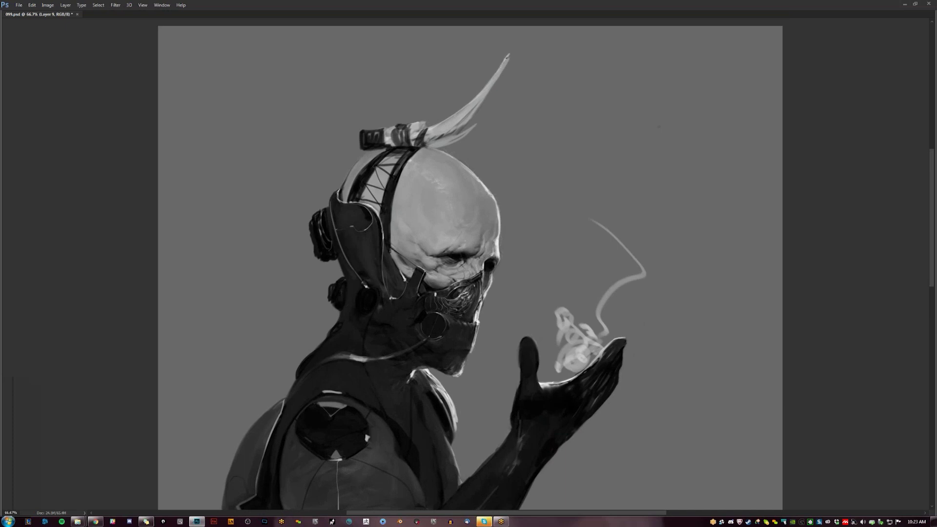
pyautogui.moveTo(507, 64); pyautogui.dragTo(512, 52)
pyautogui.moveTo(470, 121); pyautogui.dragTo(488, 96)
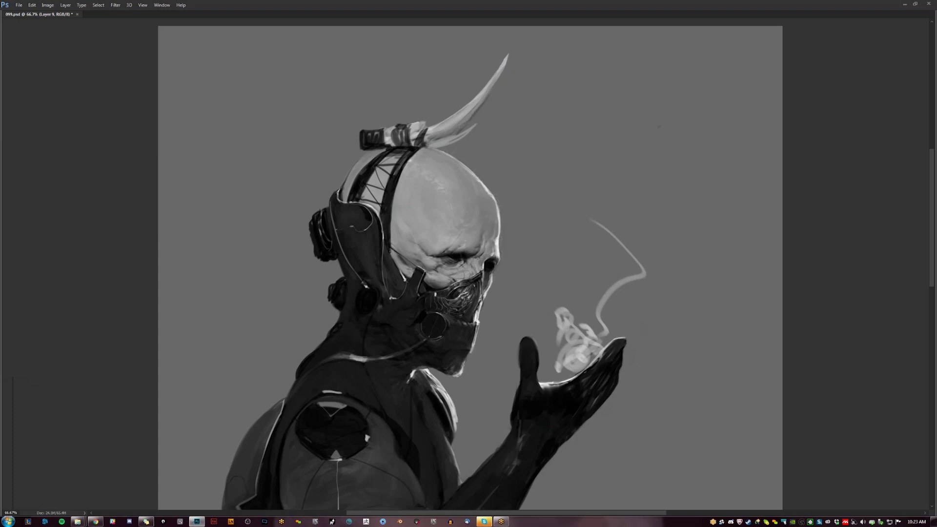
pyautogui.moveTo(479, 102); pyautogui.dragTo(460, 121)
pyautogui.keyDown('alt'); pyautogui.click(438, 182); pyautogui.keyUp('alt')
pyautogui.keyDown('alt'); pyautogui.click(438, 182); pyautogui.keyUp('alt')
pyautogui.hotkey('ctrl', 'shift', 'h')
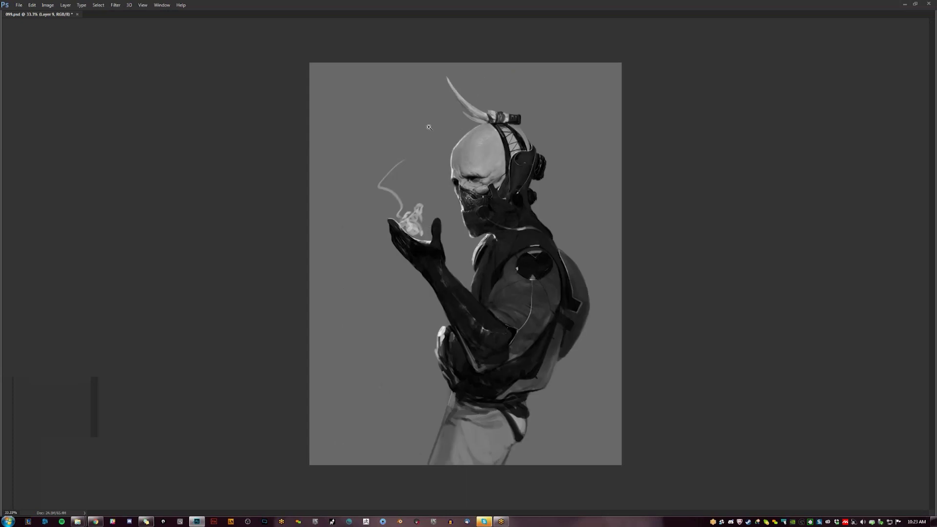
# Touch up the dark strap edge at the figure's lower back below the backpack, undoing the first strokes and repainting them.
pyautogui.click(488, 126)
pyautogui.click(488, 126)
pyautogui.moveTo(488, 126); pyautogui.dragTo(471, 206)
pyautogui.hotkey('ctrl', 'shift', 'h')
pyautogui.keyDown('alt'); pyautogui.click(471, 209); pyautogui.keyUp('alt')
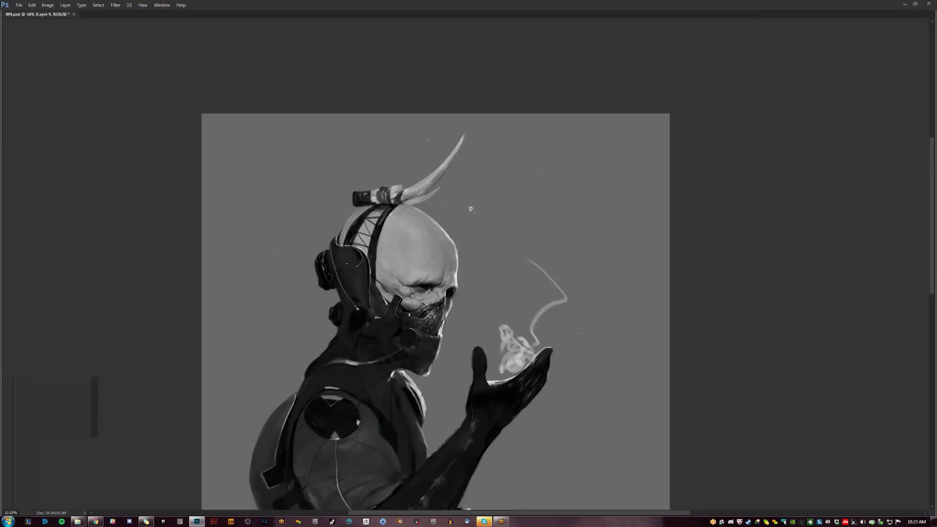
pyautogui.keyDown('alt'); pyautogui.click(471, 209); pyautogui.keyUp('alt')
pyautogui.click(364, 264)
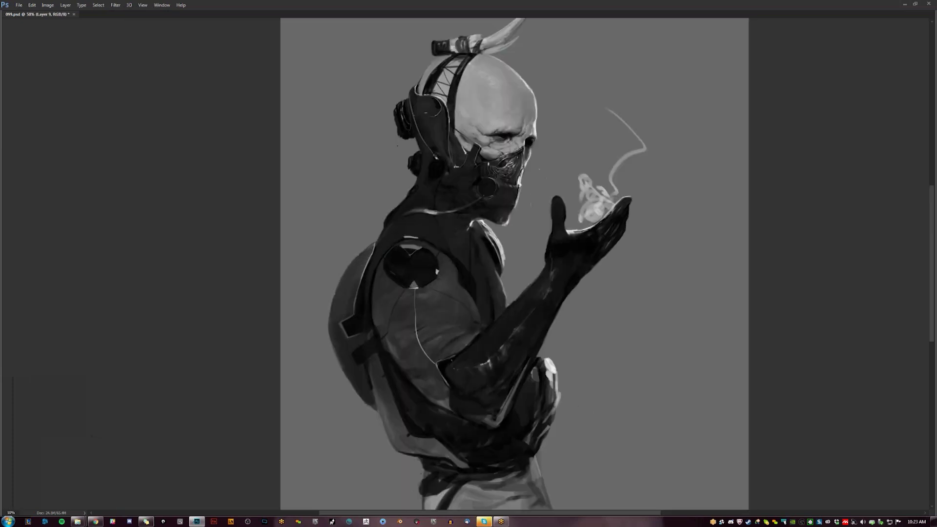
pyautogui.moveTo(382, 401)
pyautogui.mouseDown()
pyautogui.moveTo(354, 321)
pyautogui.moveTo(383, 421)
pyautogui.moveTo(415, 444)
pyautogui.mouseUp()
pyautogui.hotkey('ctrl', 'alt', 'z')
pyautogui.hotkey('ctrl', 'alt', 'z')
pyautogui.moveTo(411, 435); pyautogui.dragTo(434, 445)
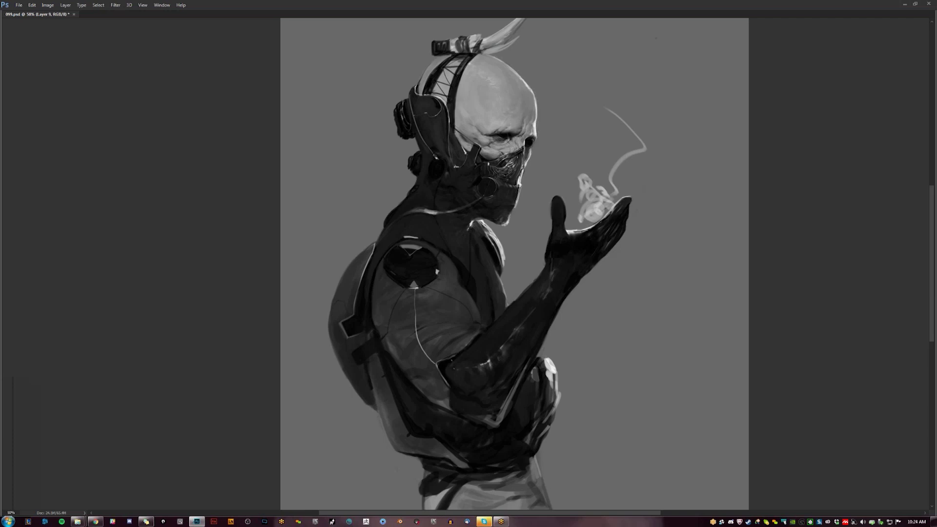
# Rework the scribbled smoke above the open palm into soft, thin wisps rising beside the head.
pyautogui.hotkey('ctrl', '-')
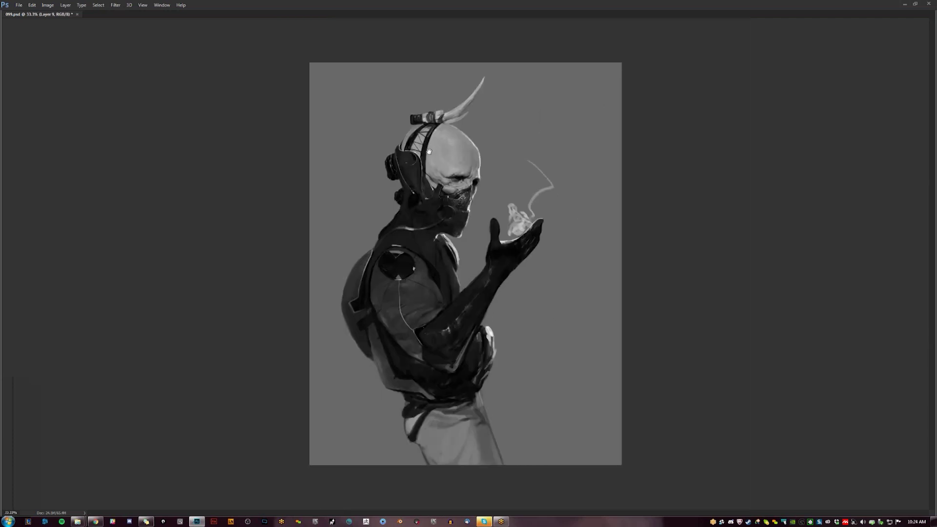
pyautogui.press('alt')
pyautogui.moveTo(517, 230)
pyautogui.mouseDown()
pyautogui.moveTo(513, 207)
pyautogui.moveTo(523, 219)
pyautogui.moveTo(517, 229)
pyautogui.moveTo(512, 210)
pyautogui.moveTo(509, 228)
pyautogui.moveTo(536, 195)
pyautogui.moveTo(515, 161)
pyautogui.moveTo(519, 135)
pyautogui.mouseUp()
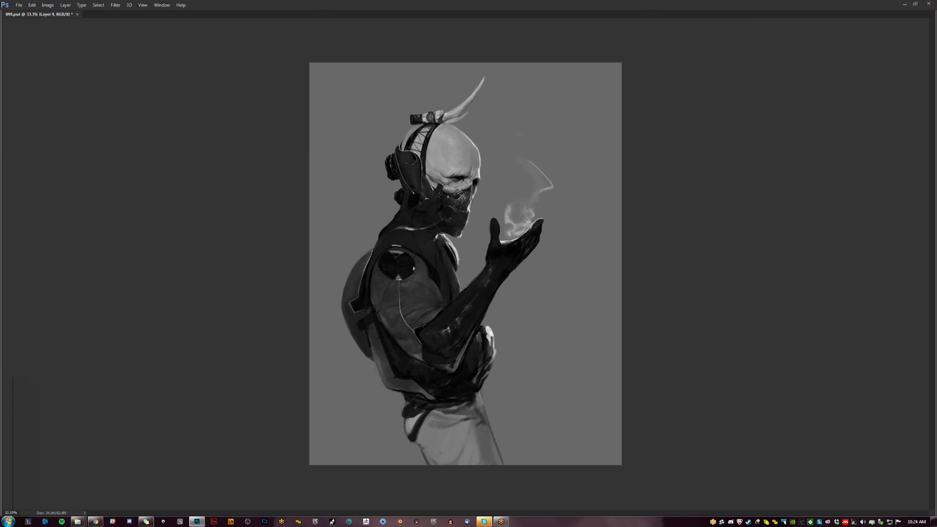
pyautogui.moveTo(526, 154)
pyautogui.mouseDown()
pyautogui.moveTo(526, 179)
pyautogui.moveTo(552, 186)
pyautogui.mouseUp()
# Mirror the canvas, brighten the smoke's base in the palm and define its curling middle and upper wisps.
pyautogui.hotkey('ctrl', 'shift', 'h')
pyautogui.click(419, 233)
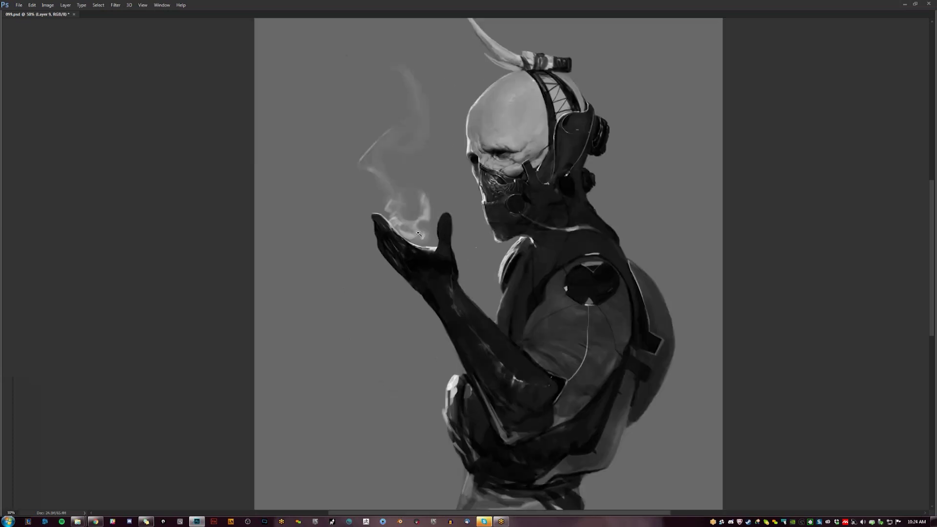
pyautogui.moveTo(410, 236); pyautogui.dragTo(422, 246)
pyautogui.moveTo(388, 141); pyautogui.dragTo(382, 171)
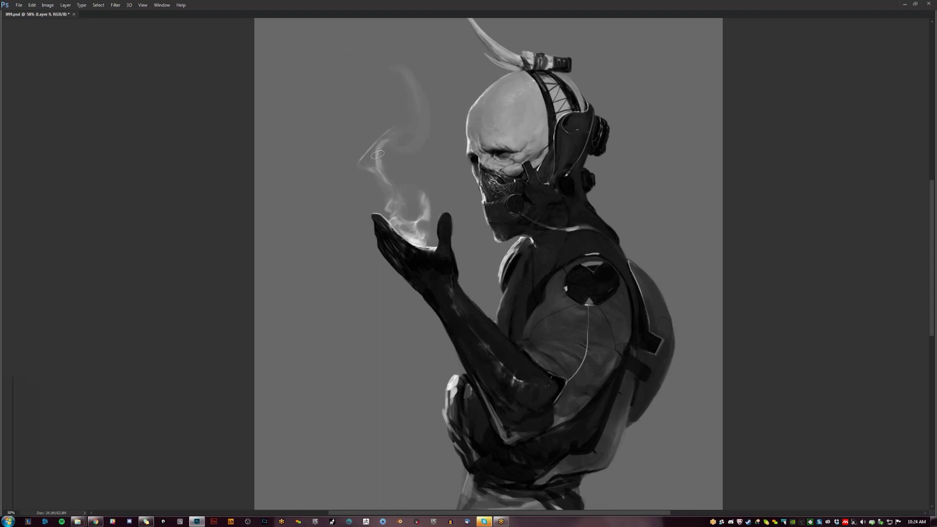
pyautogui.moveTo(411, 139)
pyautogui.mouseDown()
pyautogui.moveTo(426, 103)
pyautogui.moveTo(391, 60)
pyautogui.mouseUp()
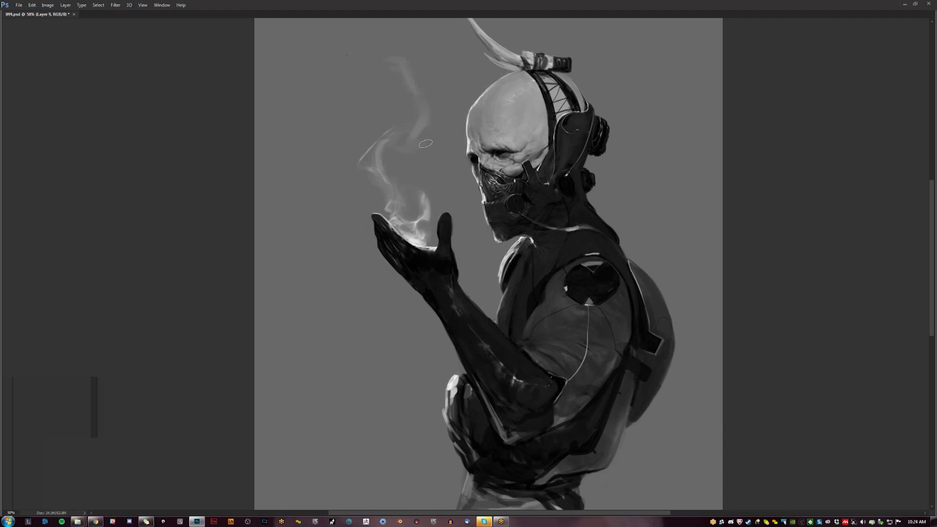
# Flip the canvas back and add fine curling wisps to the middle of the smoke, undoing the last stroke.
pyautogui.hotkey('ctrl', '-')
pyautogui.hotkey('ctrl', '-')
pyautogui.hotkey('ctrl', '-')
pyautogui.hotkey('ctrl', 'shift', 'h')
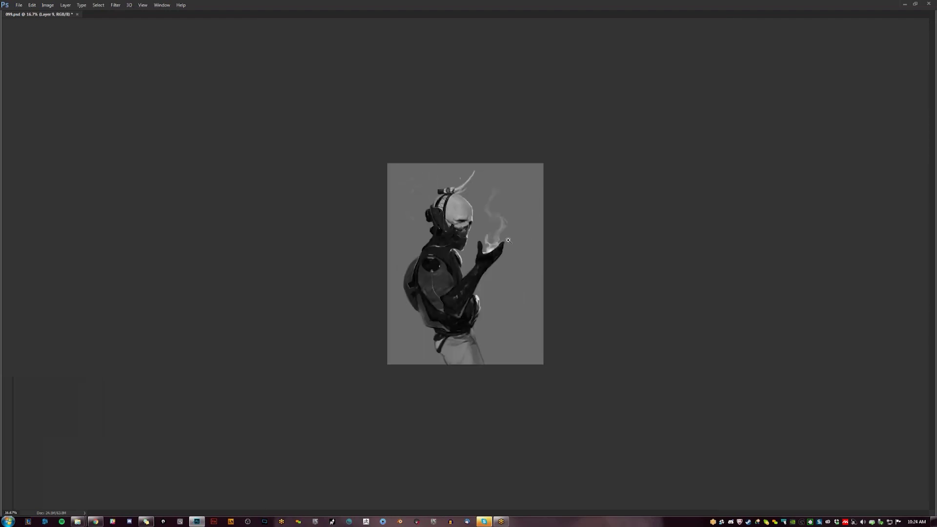
pyautogui.hotkey('ctrl', '+')
pyautogui.hotkey('ctrl', '+')
pyautogui.scroll(1, 517, 224)
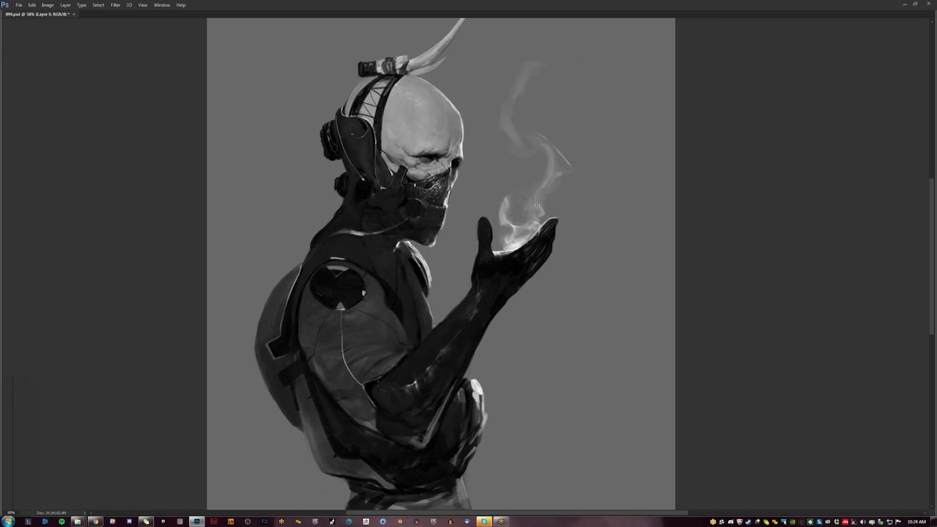
pyautogui.moveTo(511, 129)
pyautogui.mouseDown()
pyautogui.moveTo(516, 102)
pyautogui.moveTo(515, 138)
pyautogui.mouseUp()
pyautogui.hotkey('ctrl', 'z')
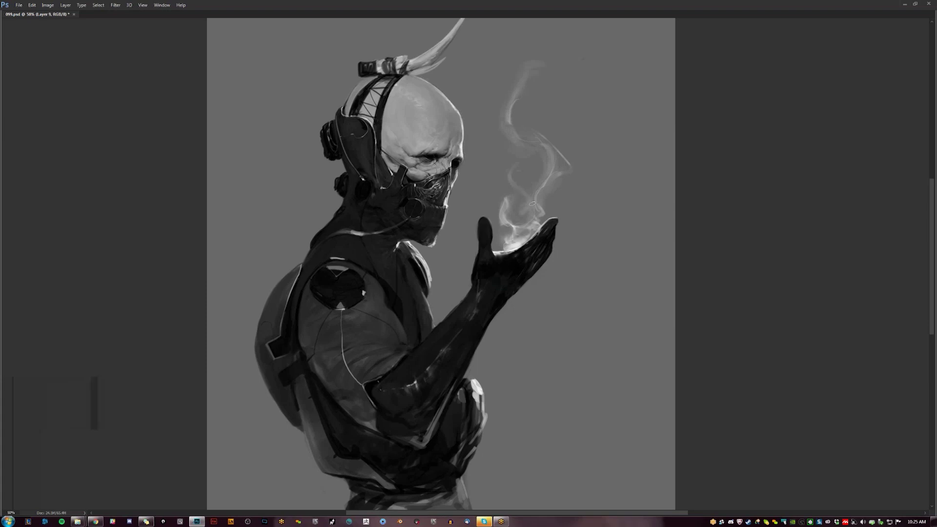
# Mirror the canvas and restore the hidden panels to continue painting the glowing hand with the Brush tool.
pyautogui.hotkey('ctrl', '-')
pyautogui.hotkey('ctrl', '-')
pyautogui.hotkey('ctrl', 'shift', 'h')
pyautogui.press('Tab')
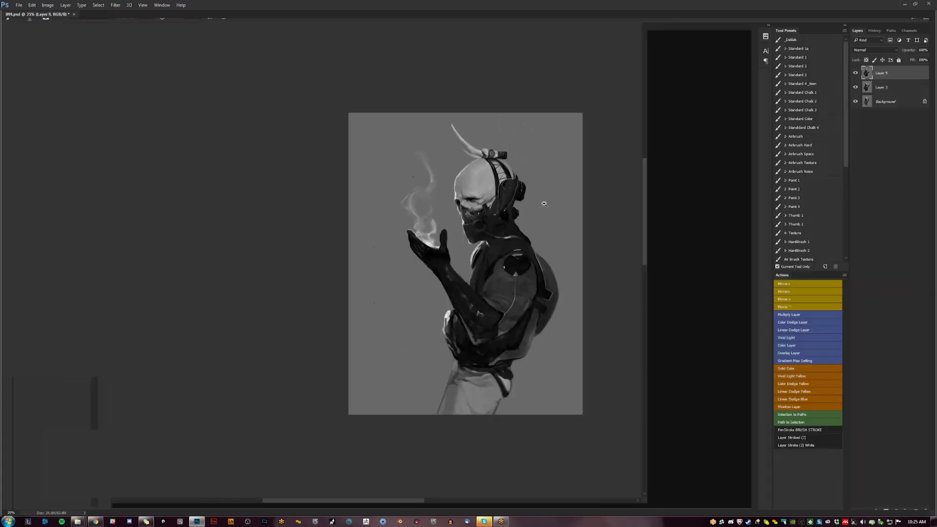
pyautogui.press('z')
pyautogui.click(421, 236)
pyautogui.click(421, 236)
pyautogui.press('b')
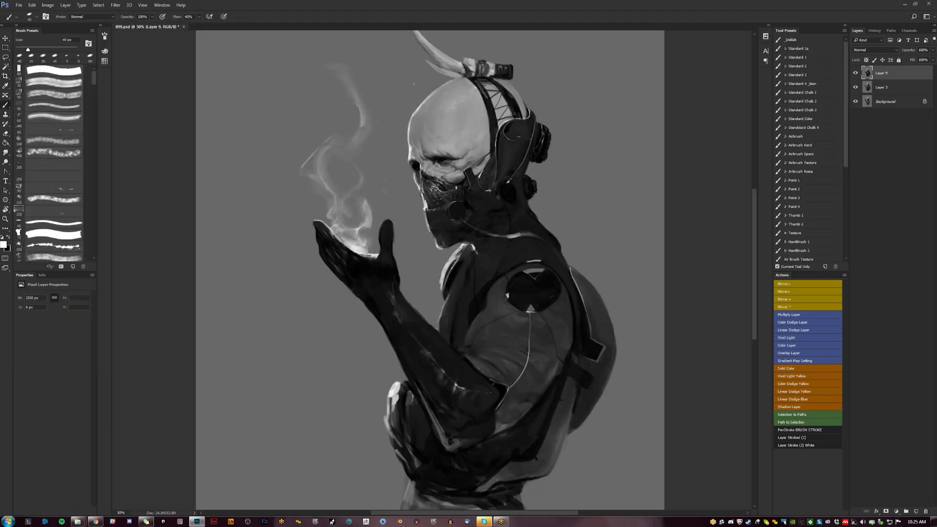
# Enlarge the brush to 150 px and add a soft white glow at the smoke's base in the palm, undoing the last dab.
pyautogui.press(']')
pyautogui.click(366, 253)
pyautogui.press(']')
pyautogui.press(']')
pyautogui.press(']')
pyautogui.click(351, 240)
pyautogui.press(']')
pyautogui.press(']')
pyautogui.press(']')
pyautogui.press(']')
pyautogui.press(']')
pyautogui.moveTo(354, 239)
pyautogui.mouseDown()
pyautogui.moveTo(366, 245)
pyautogui.moveTo(358, 240)
pyautogui.mouseUp()
pyautogui.click(354, 228)
pyautogui.hotkey('ctrl', 'z')
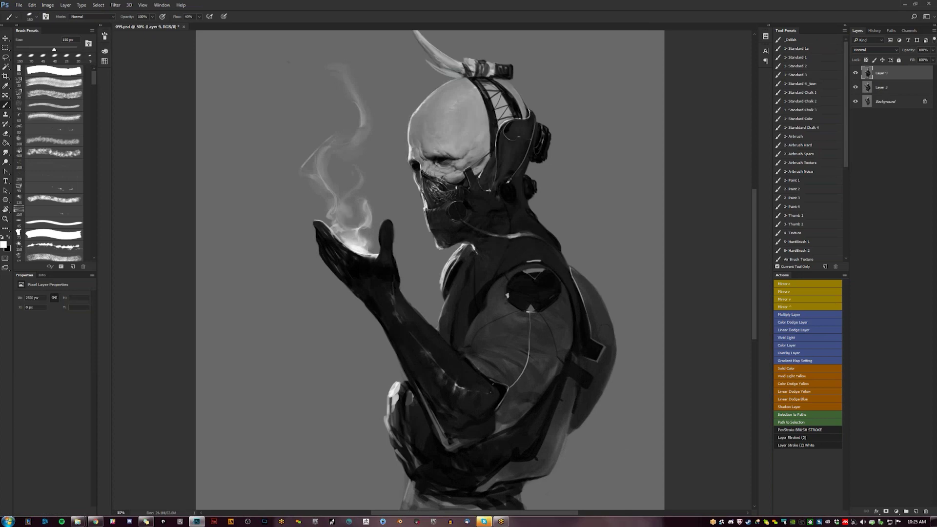
# Reset the colours to the default black and white and flip the canvas back to check the whole figure.
pyautogui.press('x')
pyautogui.press('[')
pyautogui.press('d')
pyautogui.press('z')
pyautogui.keyDown('alt'); pyautogui.click(427, 287); pyautogui.keyUp('alt')
pyautogui.keyDown('alt'); pyautogui.click(427, 286); pyautogui.keyUp('alt')
pyautogui.keyDown('alt'); pyautogui.click(427, 286); pyautogui.keyUp('alt')
pyautogui.hotkey('ctrl', 'shift', 'h')
pyautogui.click(428, 289)
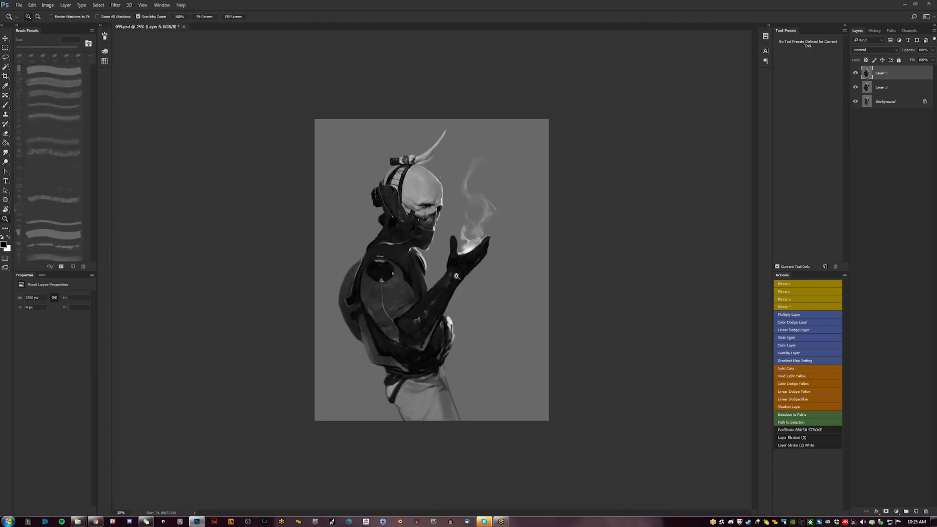
pyautogui.click(429, 289)
pyautogui.press('b')
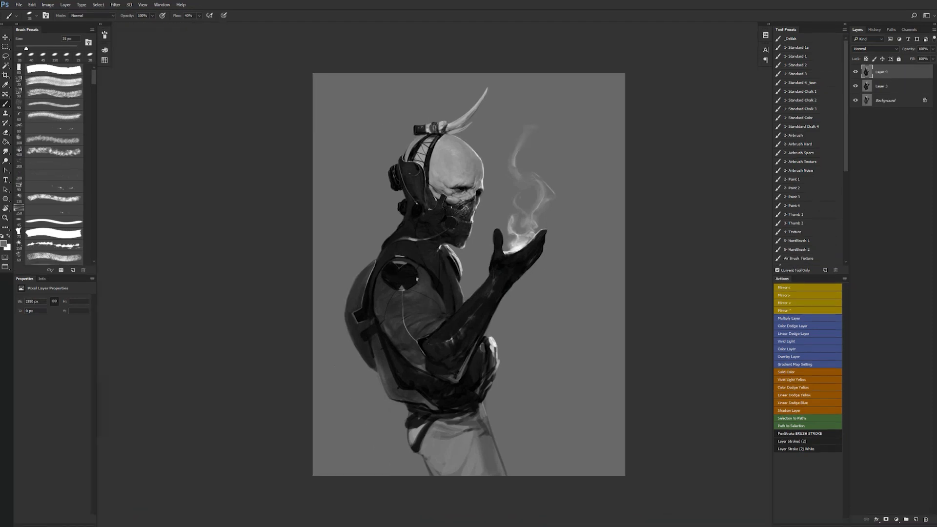
# Examine the figure and glowing smoke in full-screen mode on black, and return to the standard screen mode.
pyautogui.press('z')
pyautogui.moveTo(387, 131); pyautogui.dragTo(532, 196)
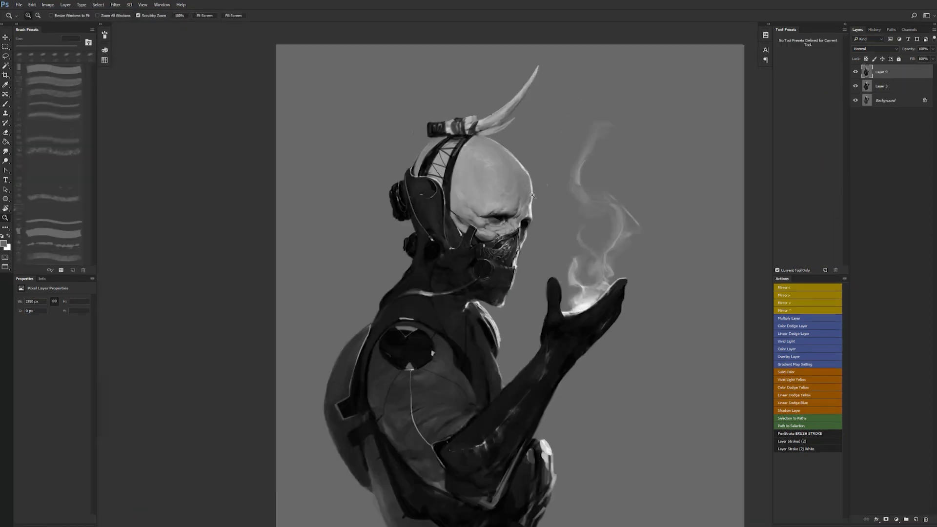
pyautogui.press('f')
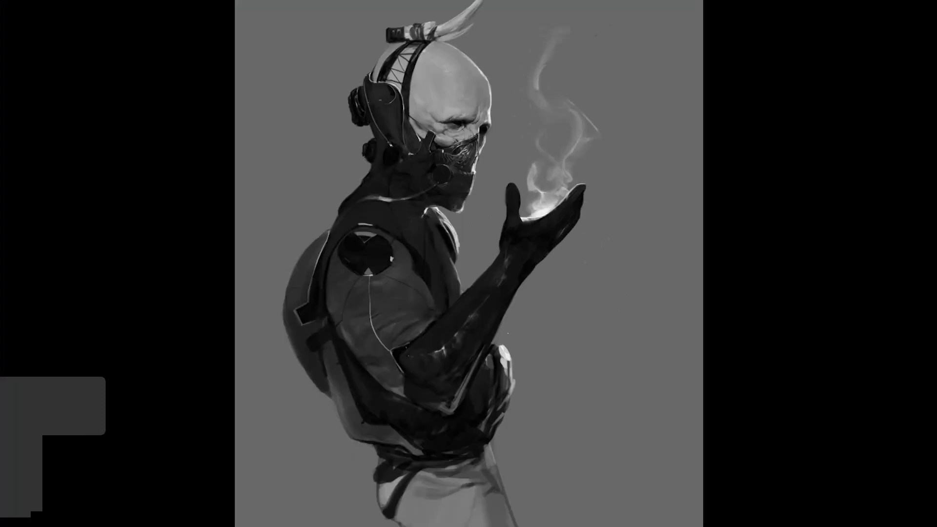
pyautogui.moveTo(516, 187); pyautogui.dragTo(495, 196)
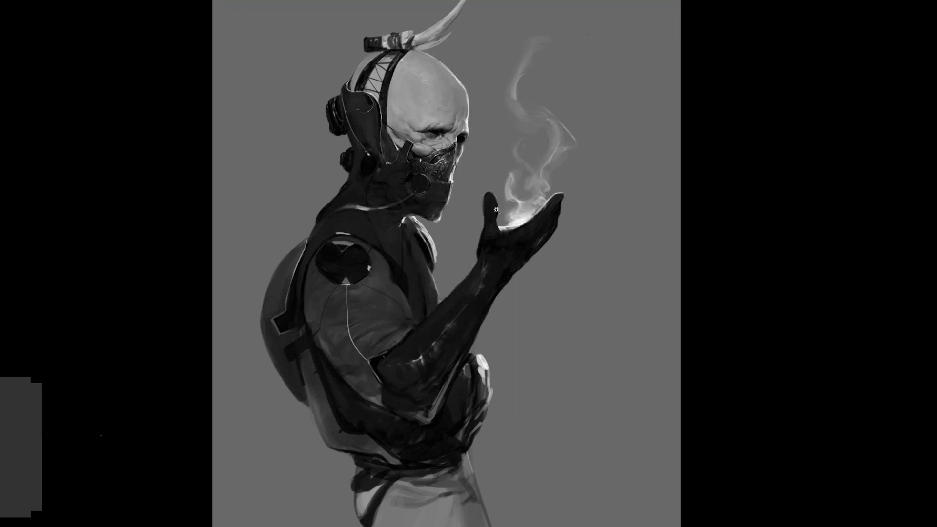
pyautogui.keyDown('alt'); pyautogui.click(527, 179); pyautogui.keyUp('alt')
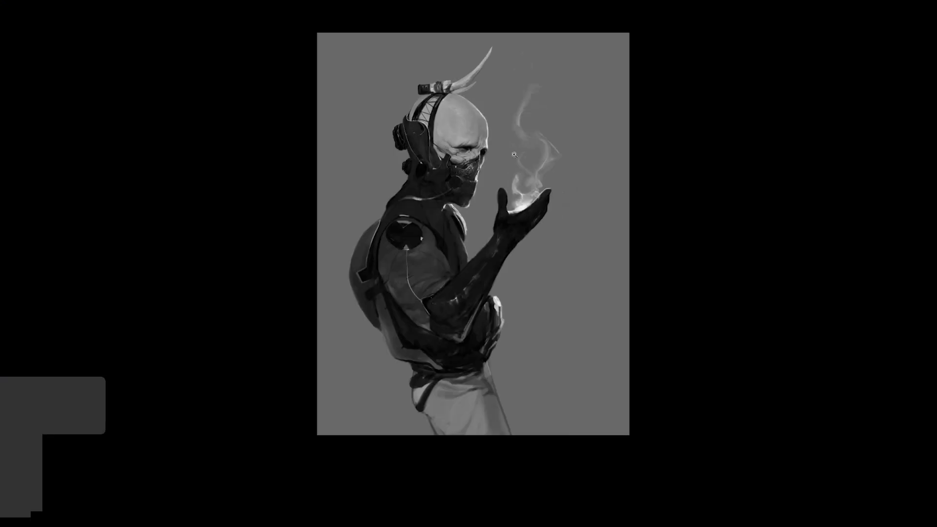
pyautogui.press('f')
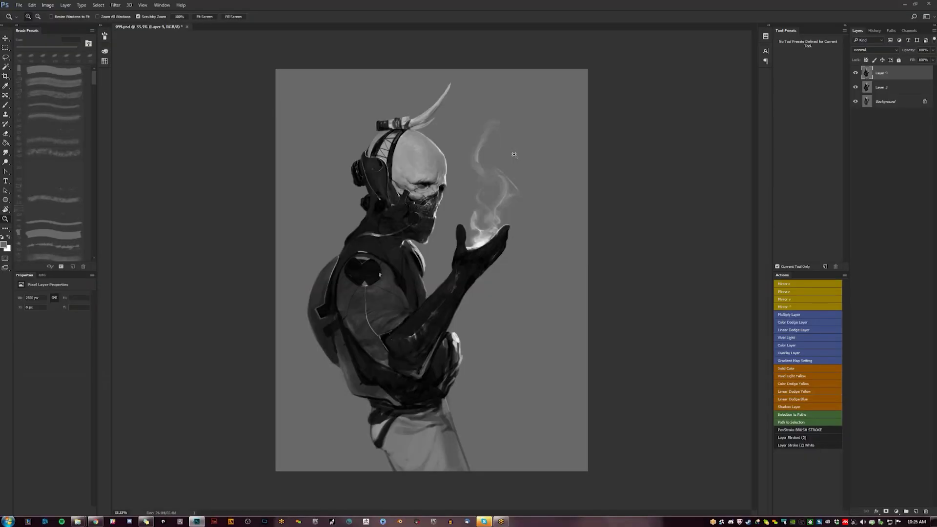